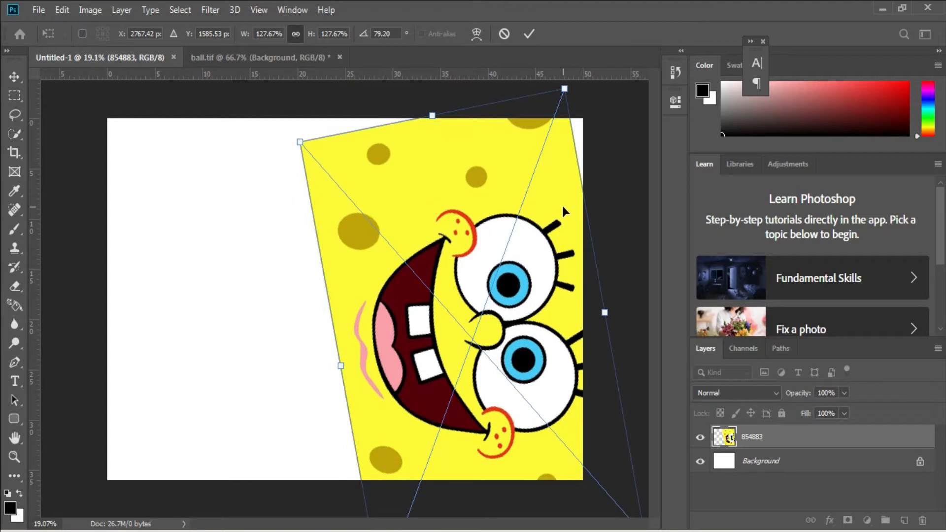
Apply the rotated SpongeBob image's transform and sample its yellow background as the foreground color.
key("Return")
key("ctrl+minus")
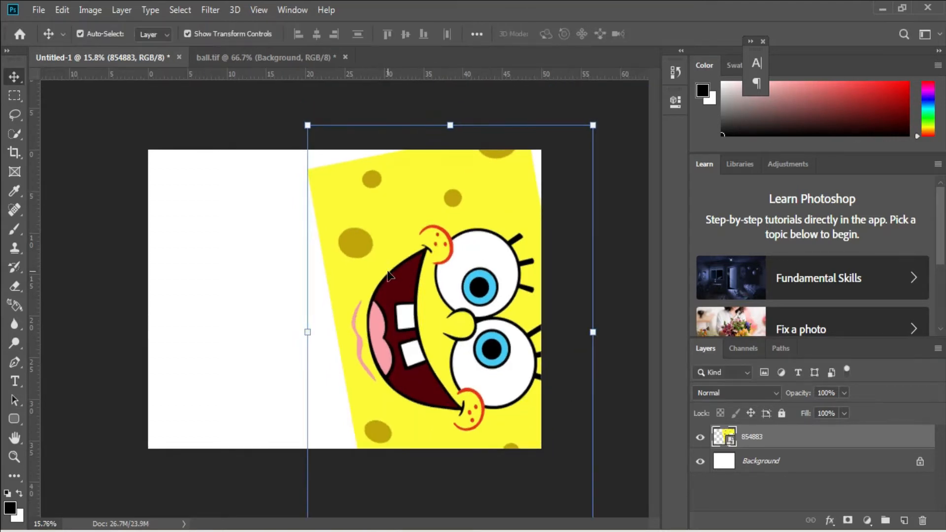
key("i")
left_click(387, 218)
key("v")
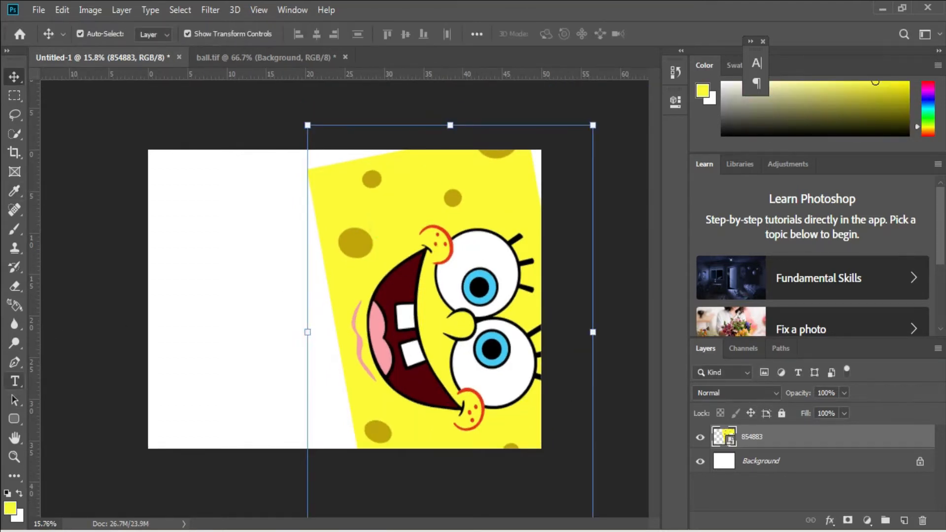
Draw a yellow rounded rectangle of about 3728 × 2708 px over the whole canvas and move its layer below layer 854883.
left_click(14, 418)
left_click_drag(140, 145, 546, 452)
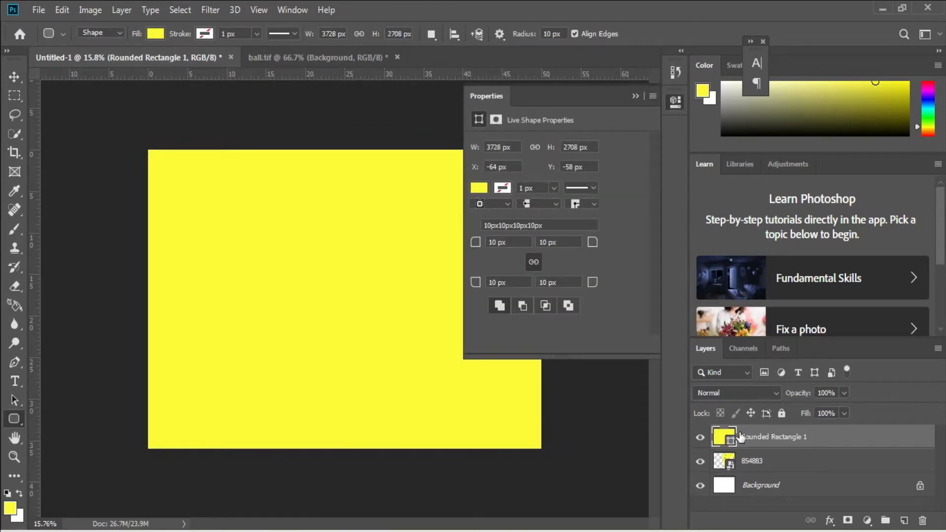
left_click(635, 97)
left_click_drag(763, 453, 764, 472)
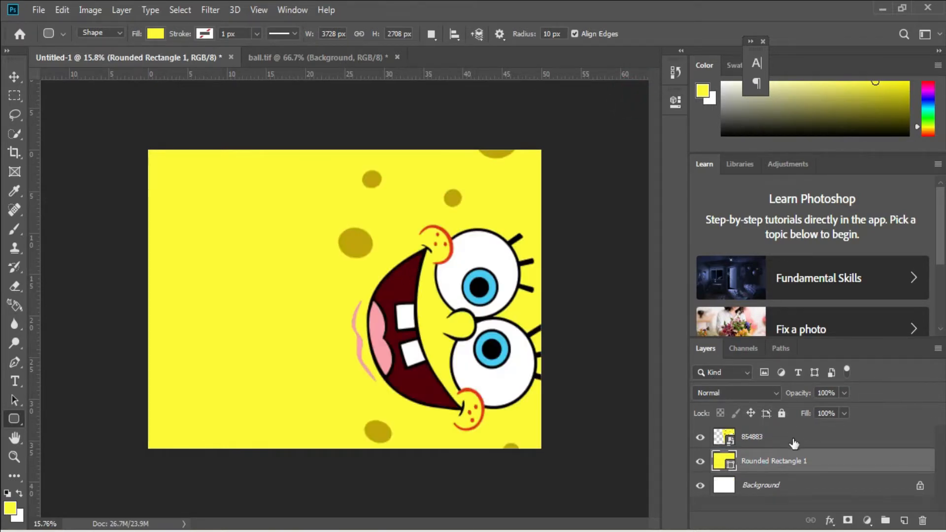
Draw an orange-filled rectangle of about 3645 × 311 px along the canvas's upper edge, directly above the Background layer.
left_click(756, 495)
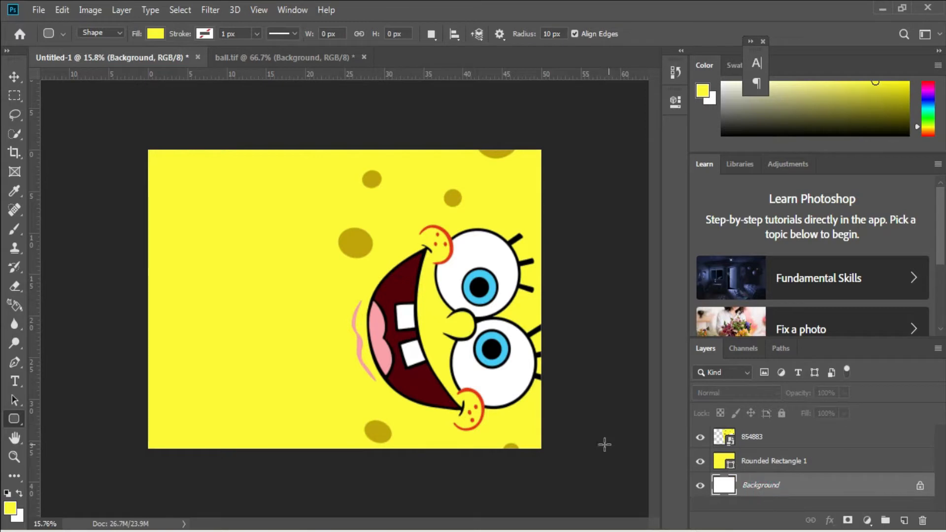
right_click(15, 419)
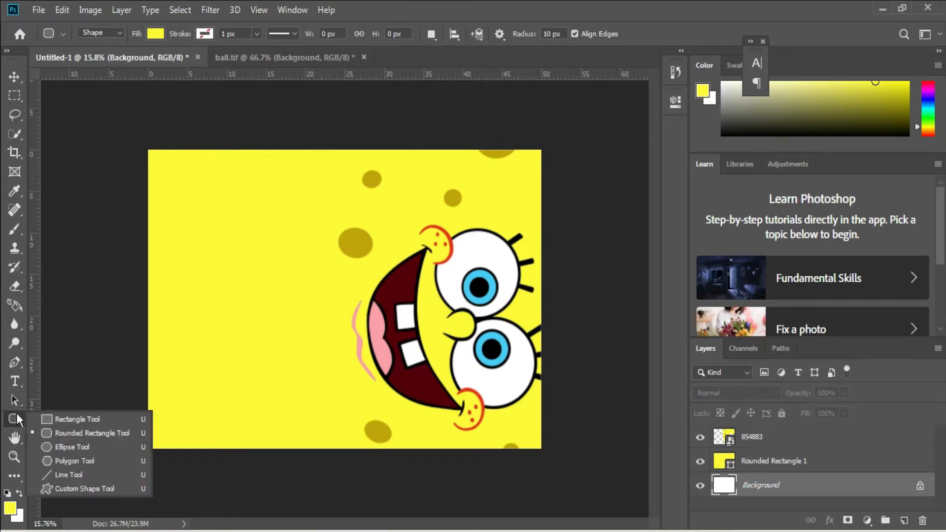
left_click(55, 419)
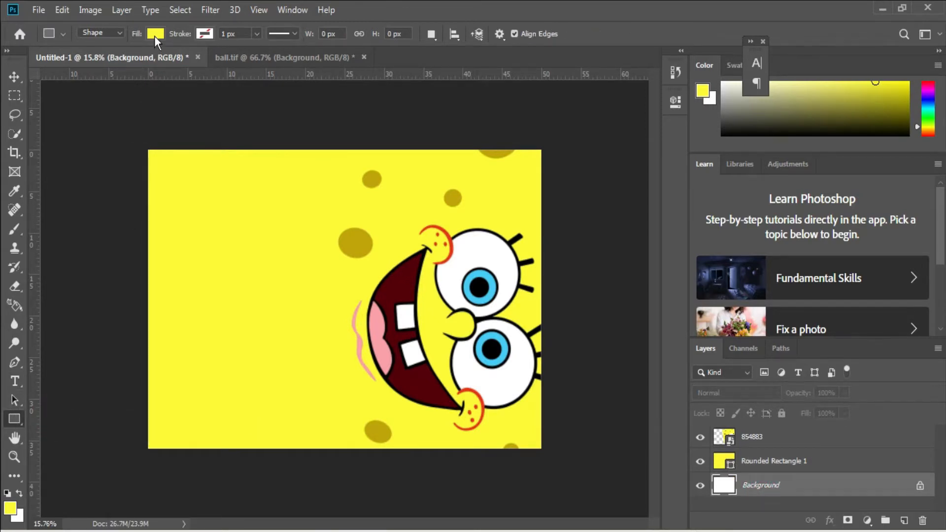
left_click(155, 35)
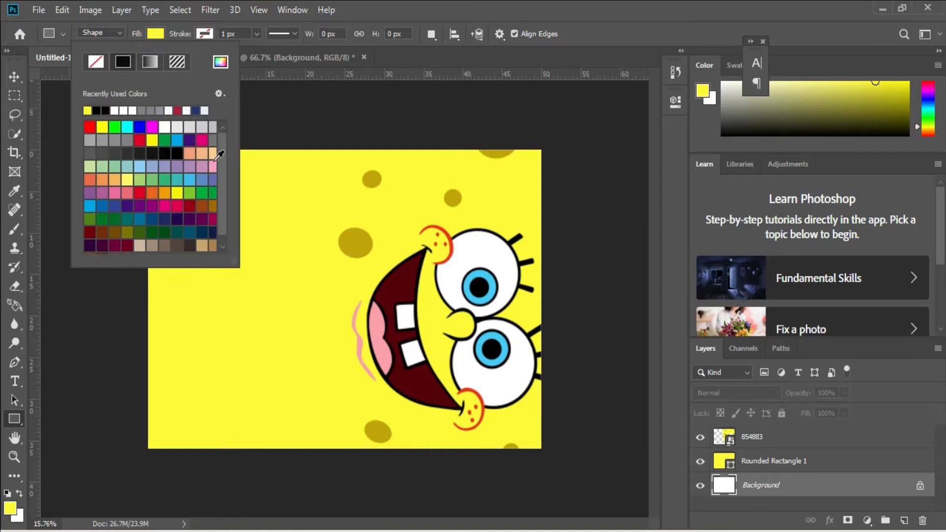
left_click(89, 180)
left_click(545, 150)
left_click_drag(541, 153, 140, 190)
Align the orange rectangle with the canvas's upper edge and narrow it to about 99.4% width so it starts at the canvas's left edge.
key("ctrl+t")
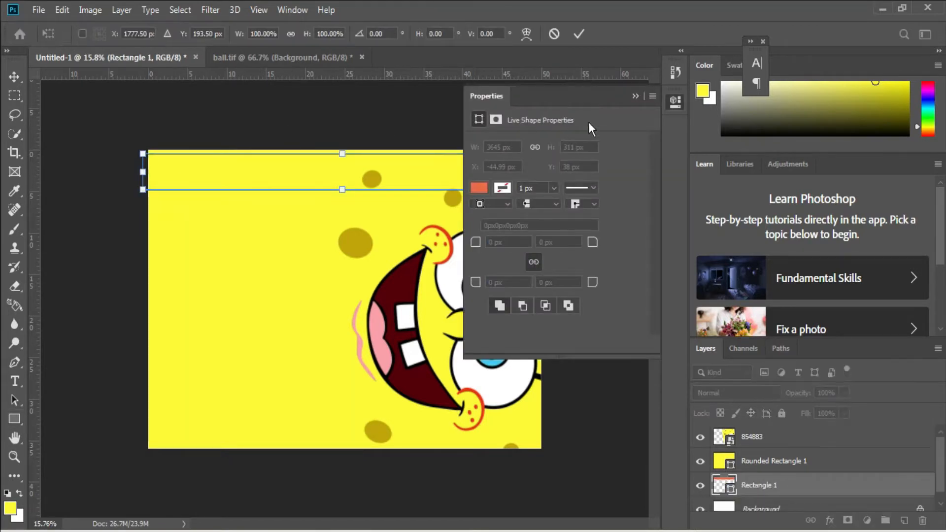
left_click(636, 97)
left_click_drag(406, 170, 408, 166)
left_click_drag(146, 167, 150, 167)
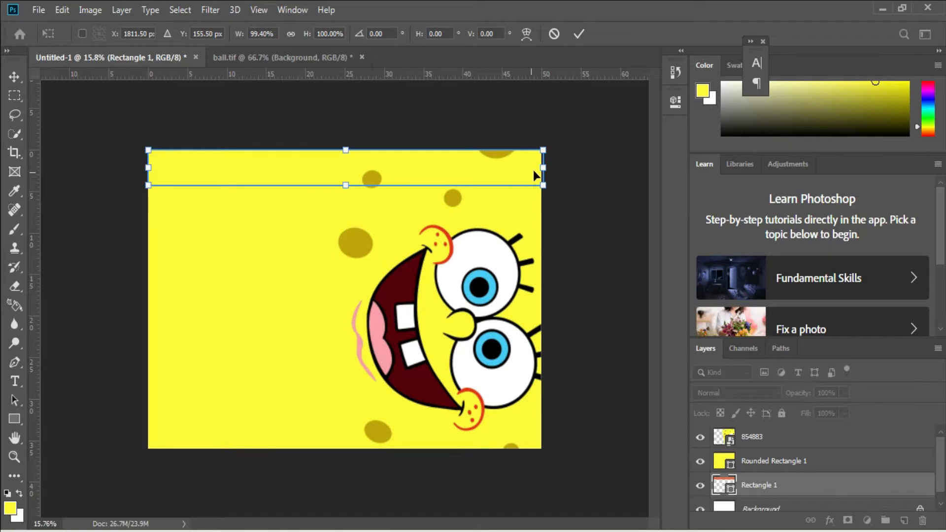
Warp the orange strip so its lower edge forms a wave, and move its layer above all other layers.
left_click(526, 33)
left_click_drag(412, 187, 413, 141)
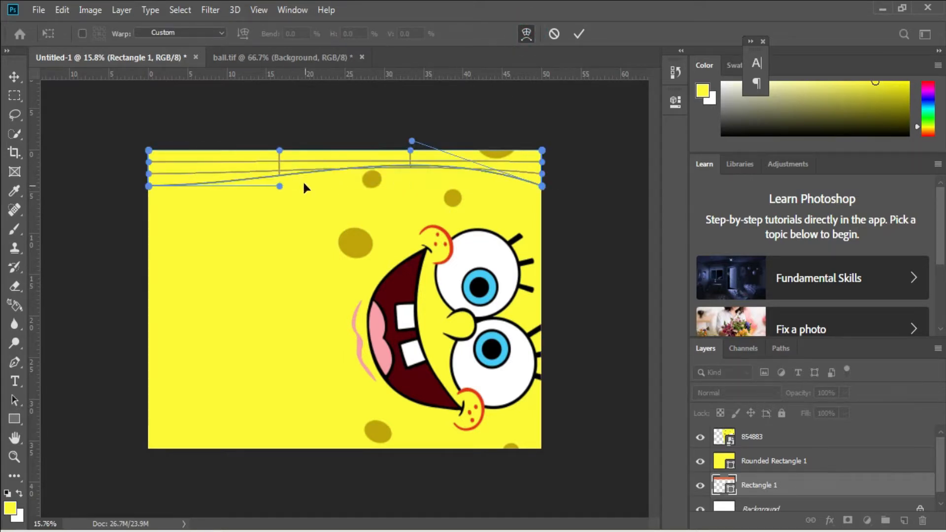
left_click_drag(280, 187, 275, 162)
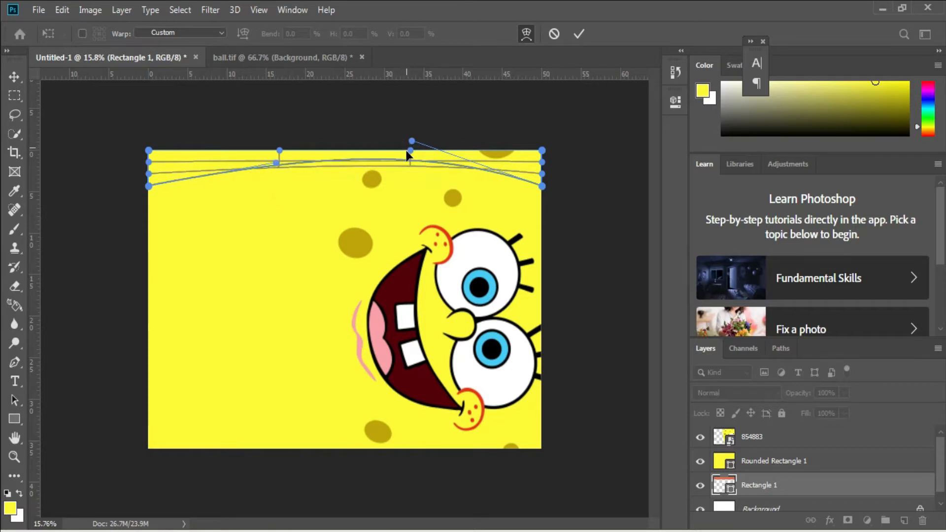
left_click_drag(410, 150, 401, 113)
left_click_drag(412, 144, 410, 178)
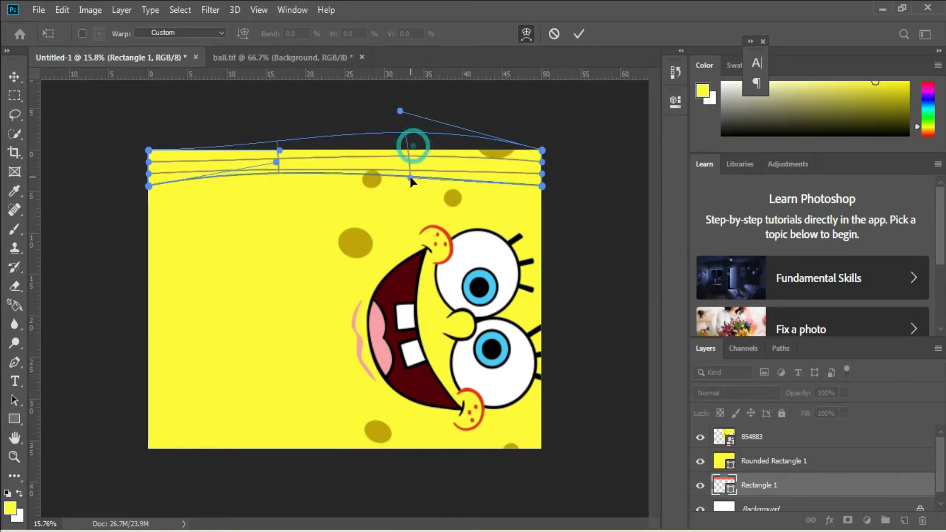
left_click_drag(277, 161, 278, 142)
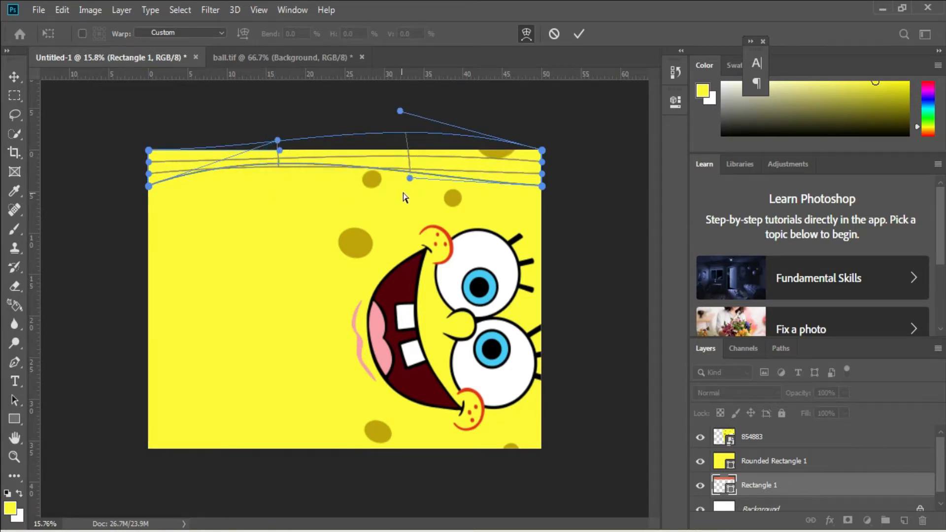
left_click_drag(410, 178, 412, 198)
mouse_move(278, 141)
left_mouse_down()
mouse_move(276, 121)
mouse_move(281, 129)
left_mouse_up()
key("Return")
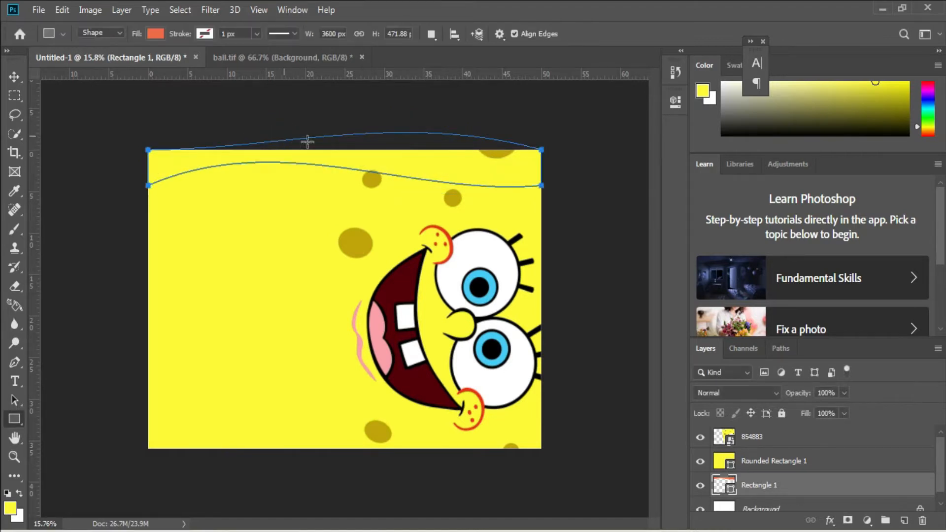
left_click_drag(766, 491, 738, 419)
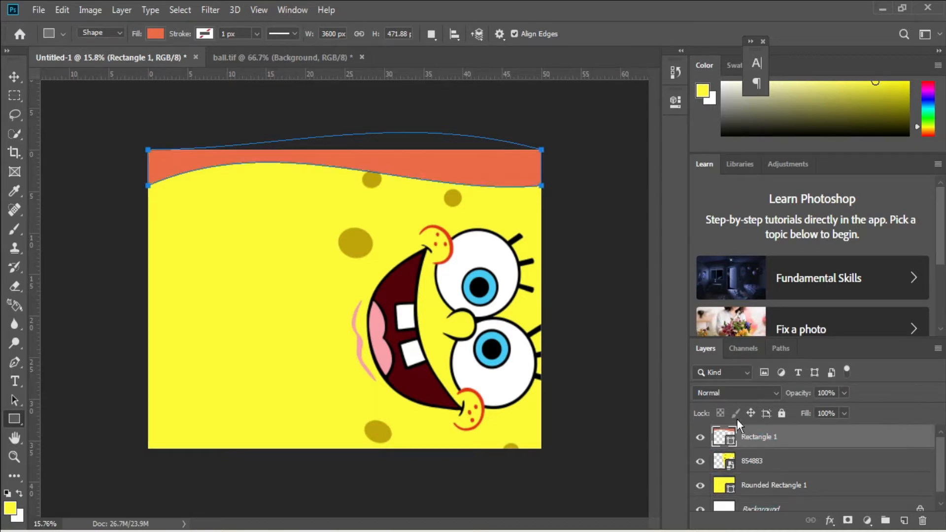
key("Return")
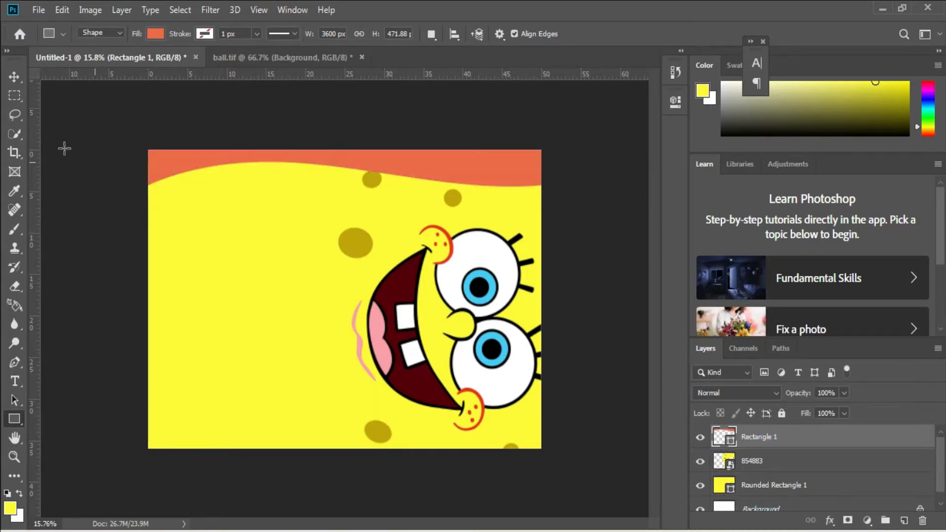
left_click(39, 10)
left_click(86, 236)
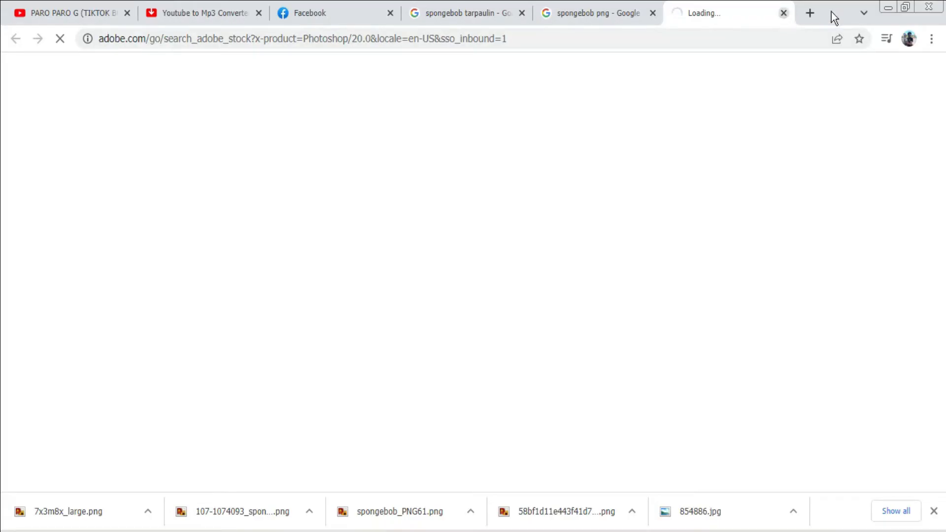
left_click(783, 14)
key("alt+Tab")
Place the 99-997310_patrick-star-picture-patrick-star-no-background-hd image as an embedded layer.
left_click(39, 10)
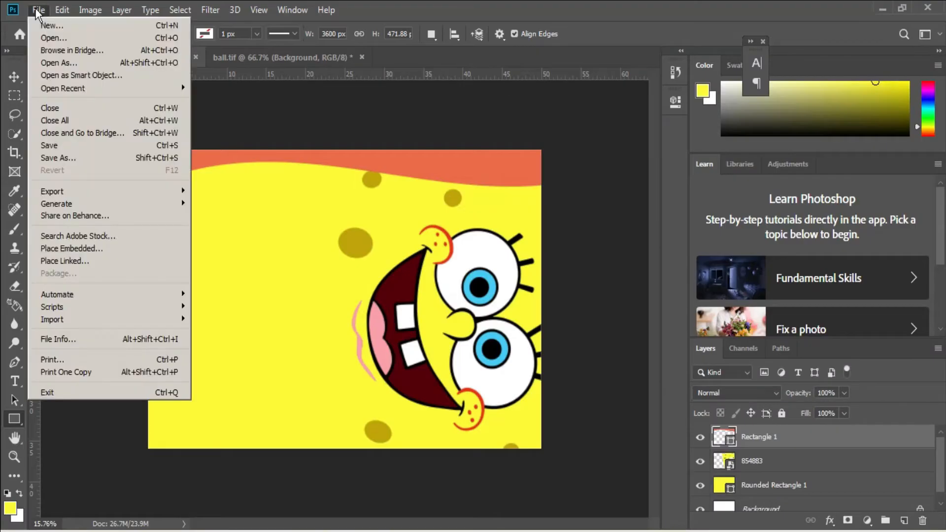
left_click(89, 248)
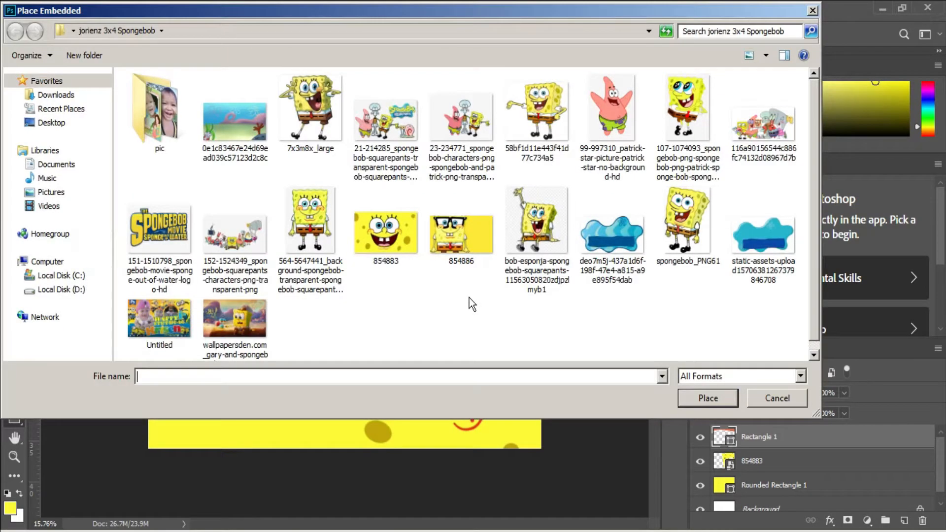
double_click(611, 127)
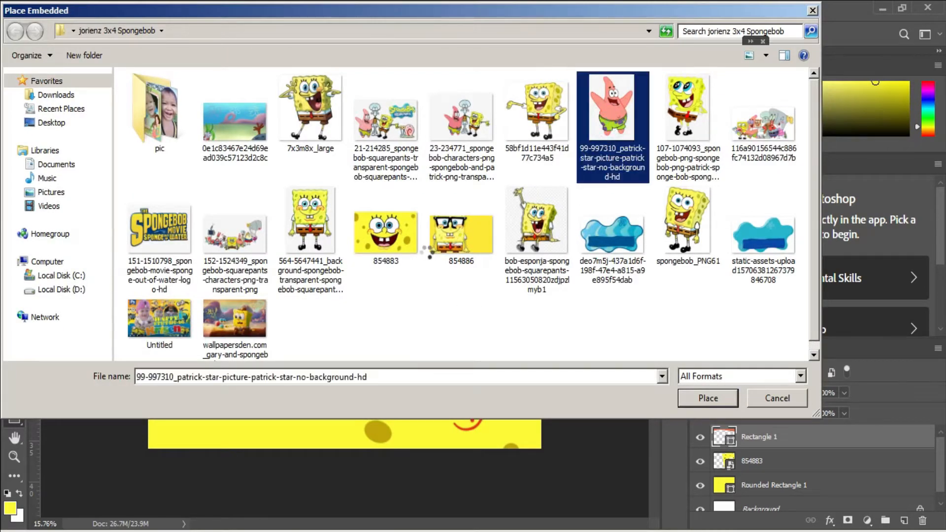
key("Return")
Rasterize the Patrick layer and remove its light background with the Magic Eraser Tool at tolerance 20.
key("e")
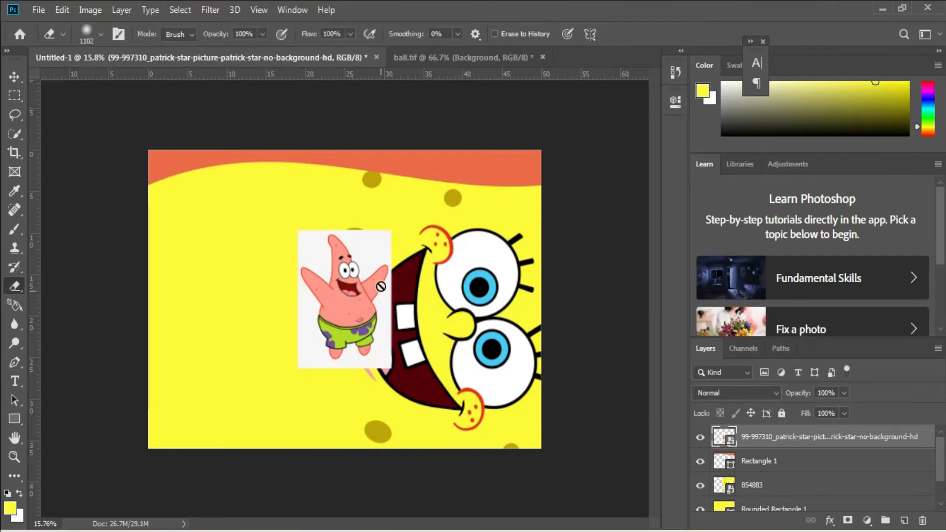
left_click(377, 254)
left_click(467, 220)
right_click(15, 286)
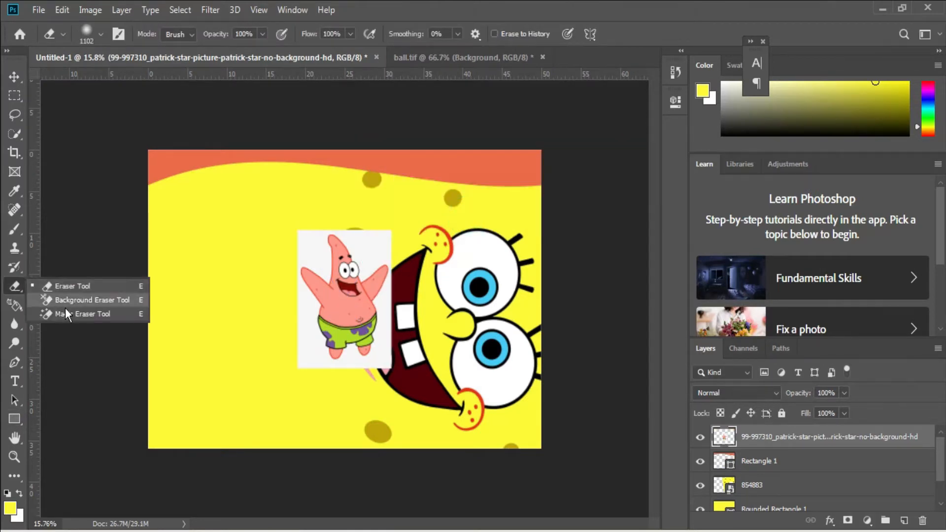
left_click(69, 314)
left_click(373, 248)
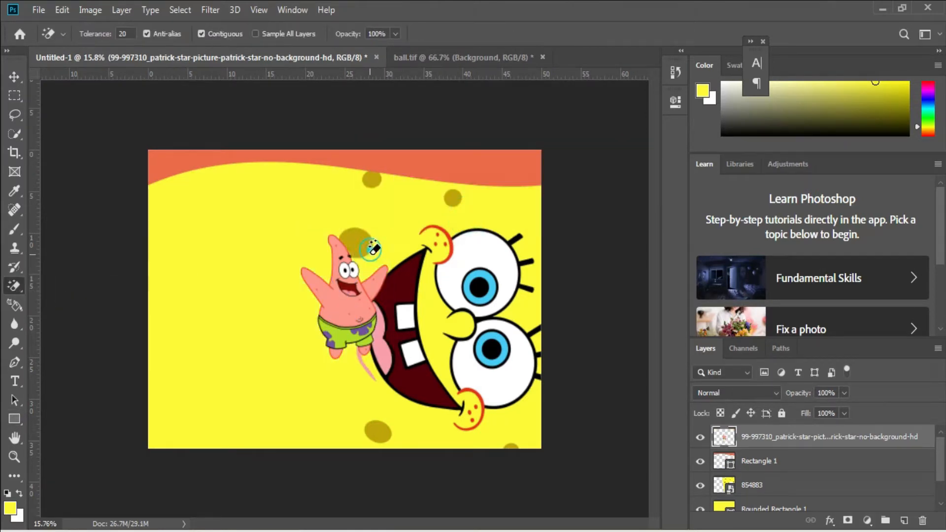
Rotate Patrick upside down to about -164.28°, scale him to about 179%, and hang him from the canvas's upper-left corner.
key("ctrl+t")
right_click(356, 301)
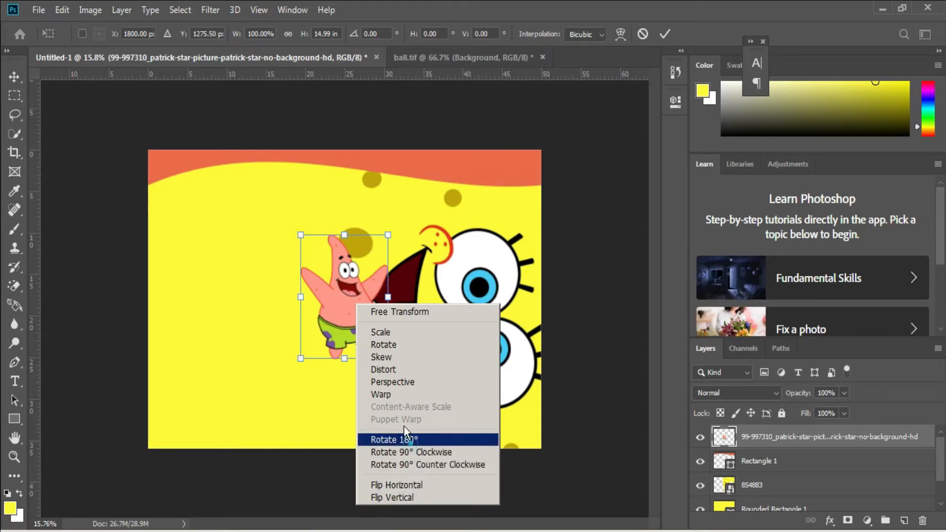
left_click(397, 440)
left_click_drag(351, 267, 214, 181)
left_click_drag(262, 142, 229, 66)
left_click_drag(230, 154, 202, 206)
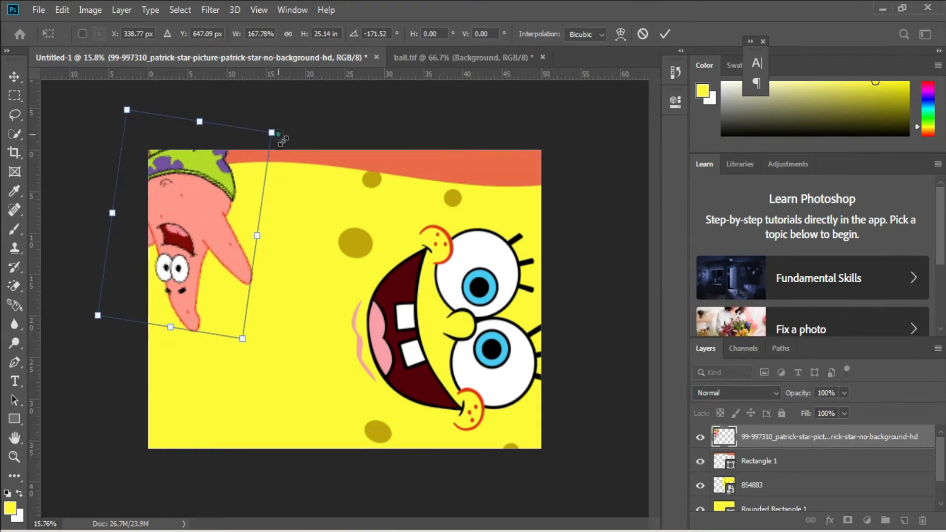
left_click_drag(272, 133, 301, 132)
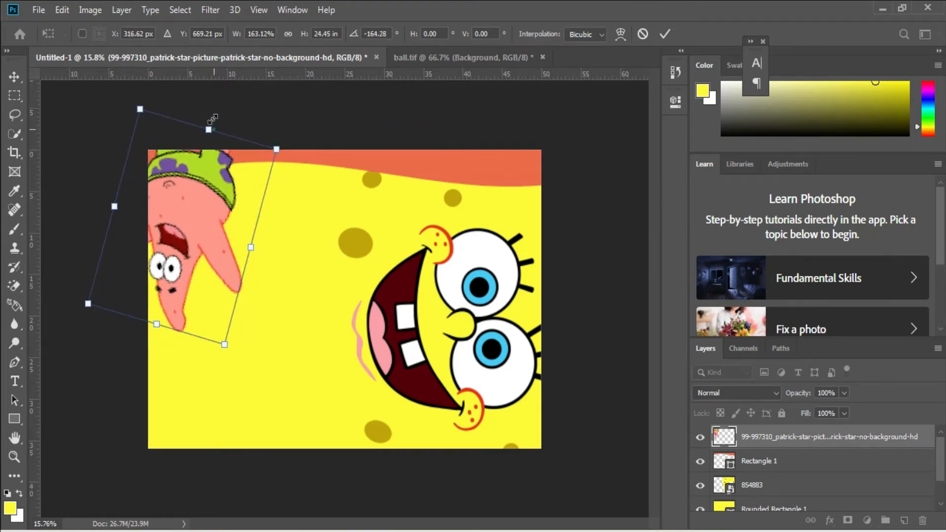
left_click_drag(212, 119, 212, 109)
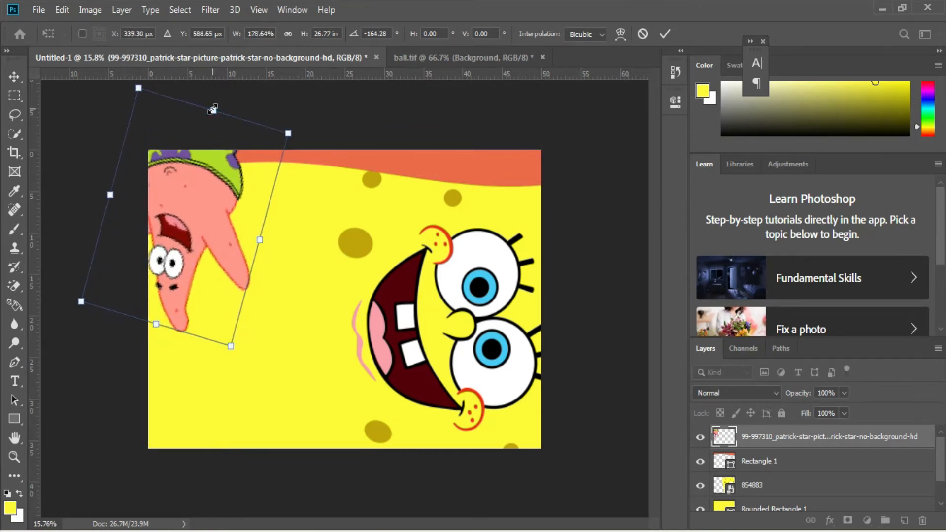
double_click(197, 172)
Open the photo of the smiling child from the pic folder as a separate document.
key("e")
left_click(46, 11)
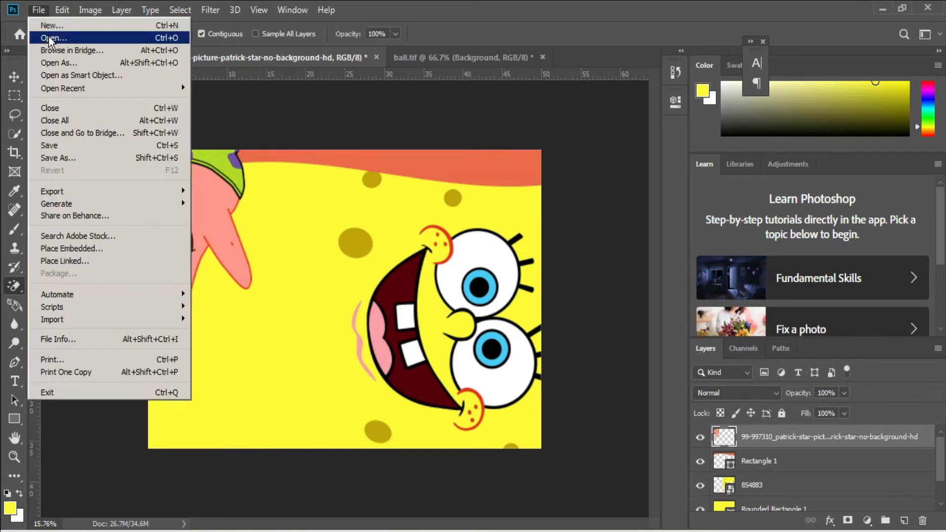
left_click(47, 34)
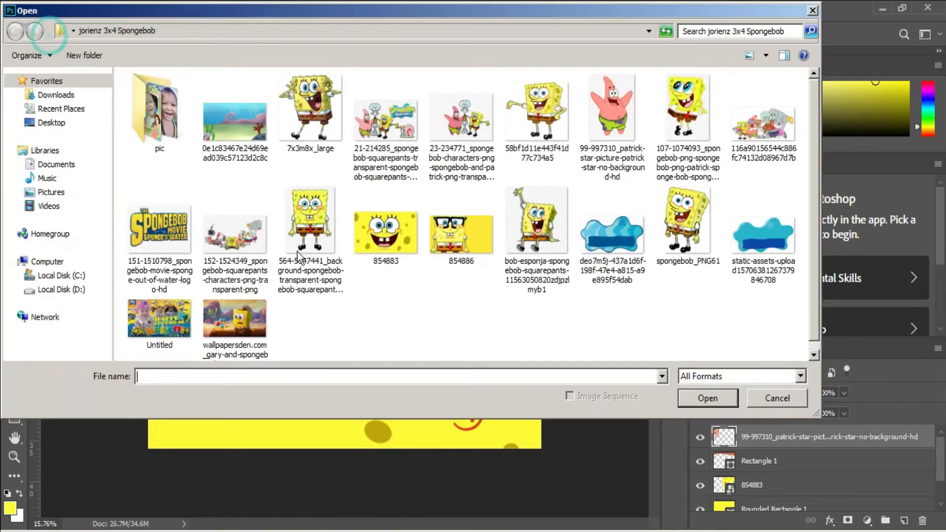
double_click(150, 118)
double_click(382, 118)
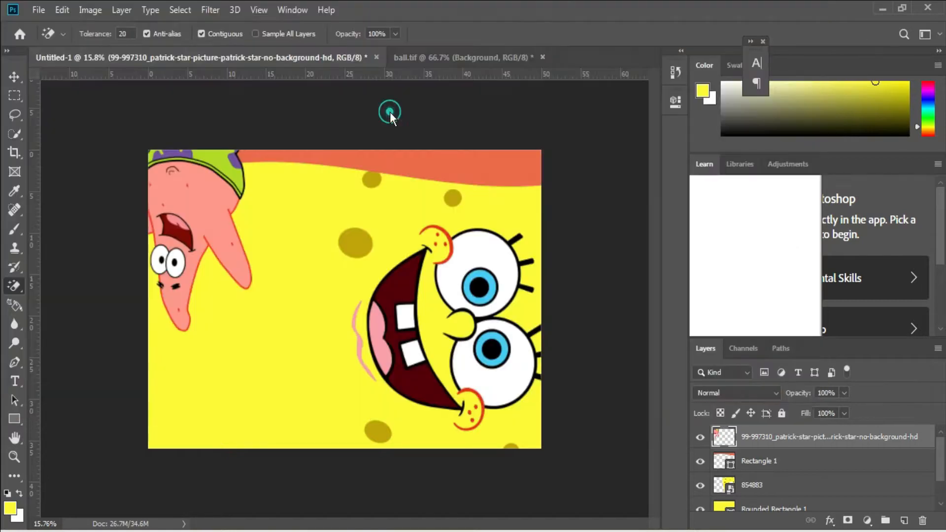
Start a Pen tool path across the bottom edge of the photo, from its right corner to its left corner.
key("p")
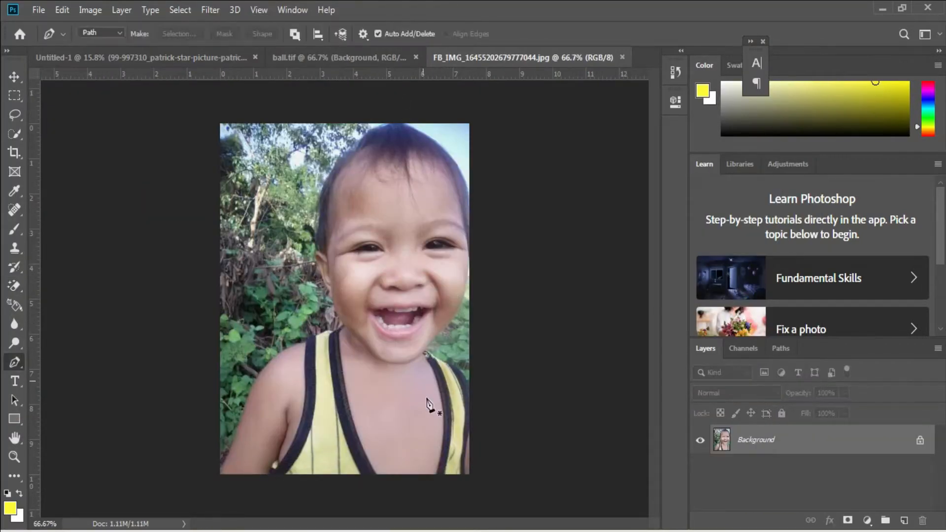
scroll(311, 467, "up", 3)
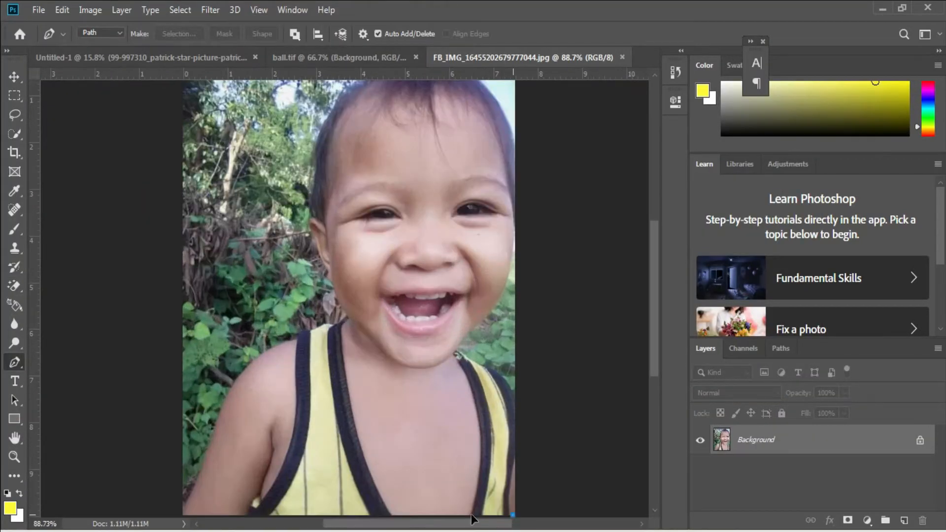
left_click_drag(513, 515, 503, 515)
left_click(186, 512)
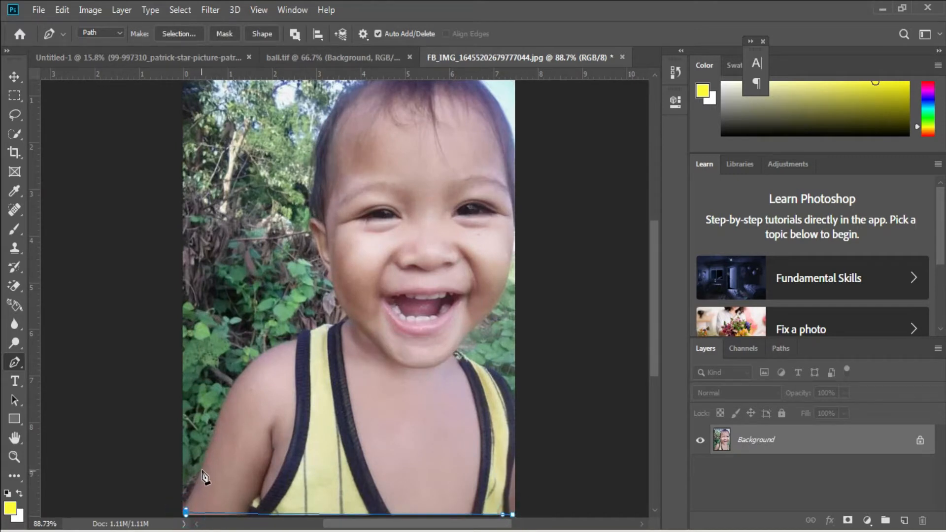
Continue the path up the child's arm and over the shoulder and shirt strap to the base of the neck.
left_click(202, 468)
left_click(220, 418)
left_click(235, 384)
left_click(255, 362)
left_click(276, 348)
left_click(294, 340)
left_click(299, 335)
left_click(307, 331)
left_click(319, 328)
left_click(330, 325)
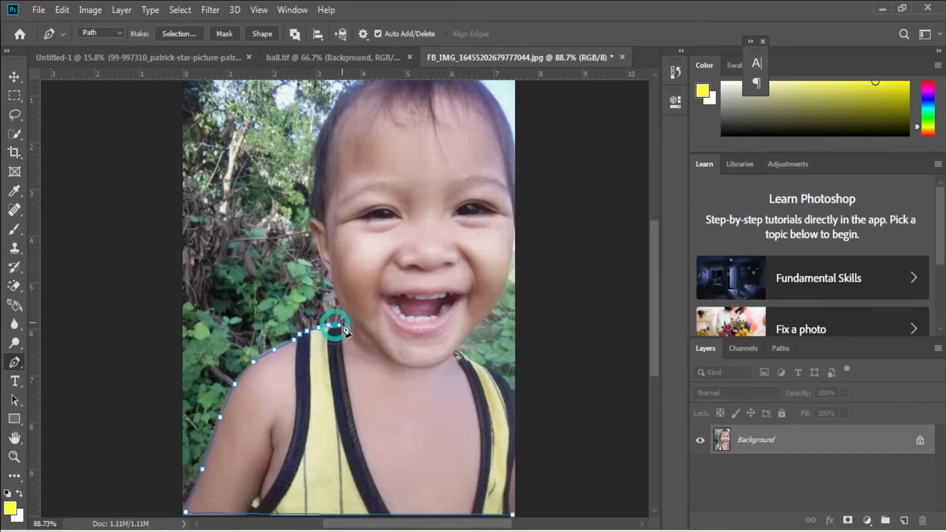
left_click(345, 318)
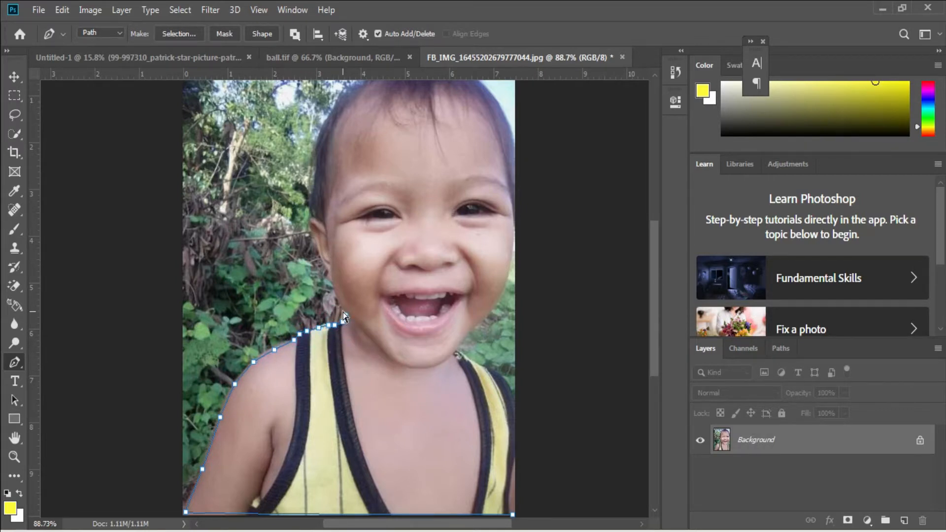
Trace the path up the cheek and around the ear on the left side of the child's face.
scroll(374, 261, "up", 4)
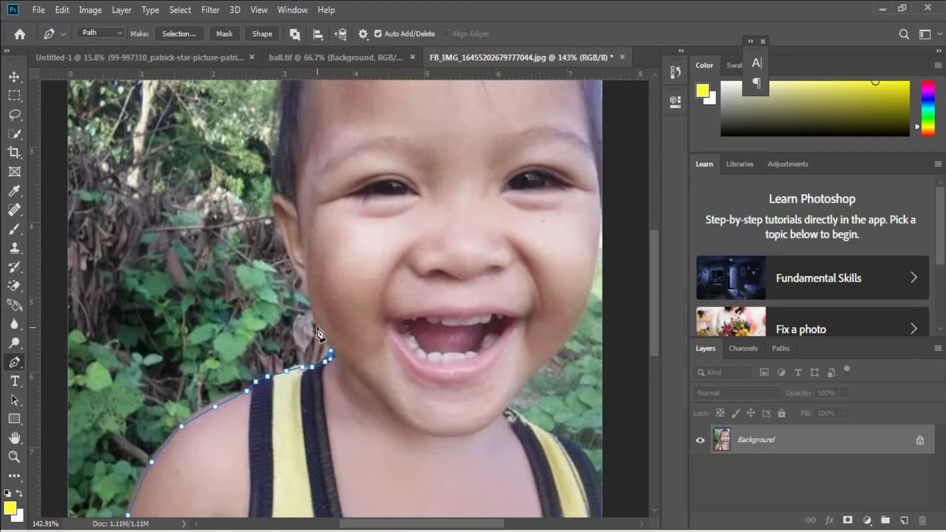
left_click(311, 311)
left_click(309, 293)
left_click(302, 283)
left_click(283, 246)
left_click(281, 230)
left_click(276, 215)
left_click(272, 197)
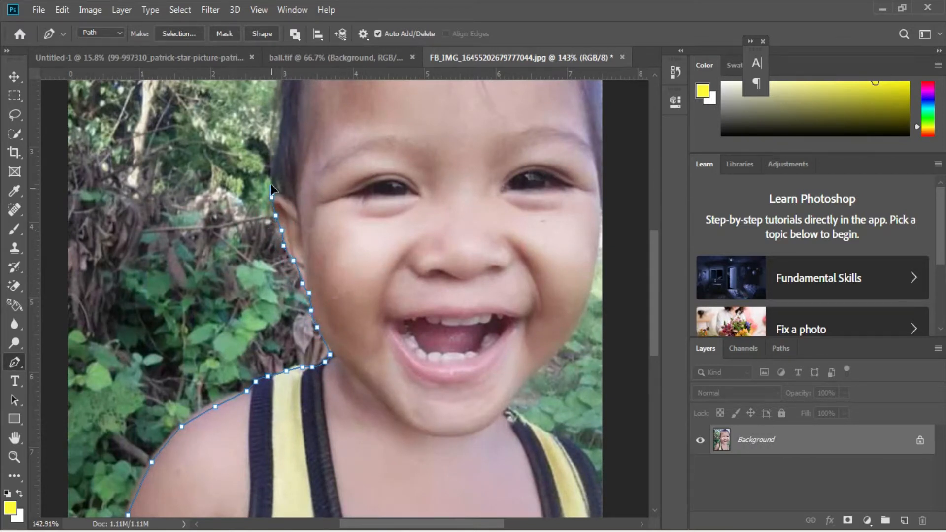
left_click(272, 188)
left_click(277, 168)
Extend the path along the hairline above the ear up the left side of the head.
scroll(272, 283, "up", 4)
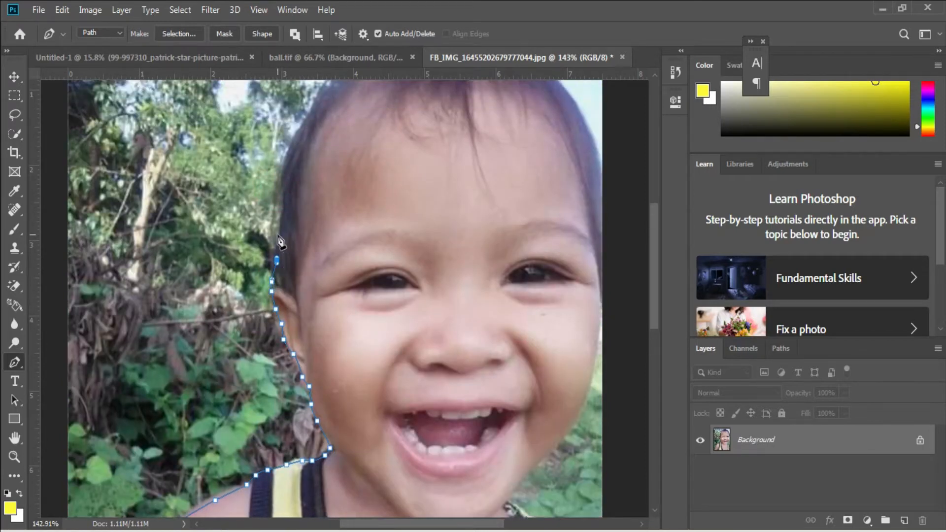
left_click(282, 225)
left_click(283, 195)
left_click(290, 148)
left_click(301, 127)
left_click(314, 108)
Trace the path over the crown of the child's head and down toward the photo's right edge.
scroll(378, 232, "up", 5)
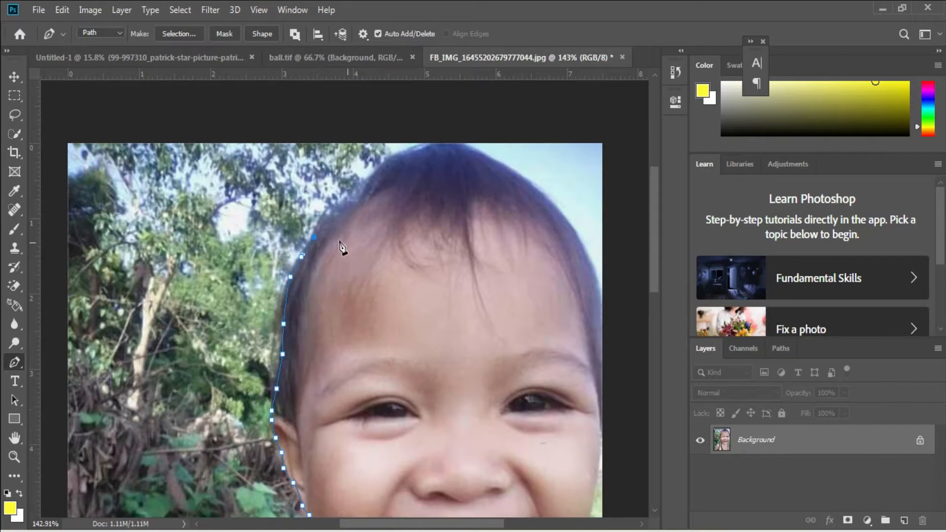
left_click(326, 215)
left_click(346, 198)
left_click(364, 184)
left_click(375, 169)
left_click(396, 155)
left_click(422, 146)
left_click(462, 145)
left_click(499, 161)
left_click(539, 189)
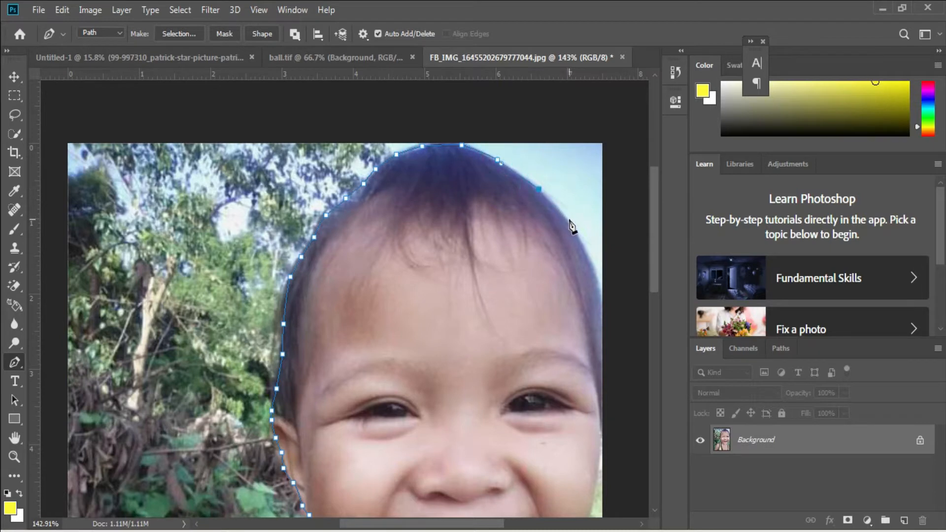
left_click(569, 220)
Continue the path down the right side of the head along the photo's edge to the upper cheek.
left_click_drag(532, 331, 338, 293)
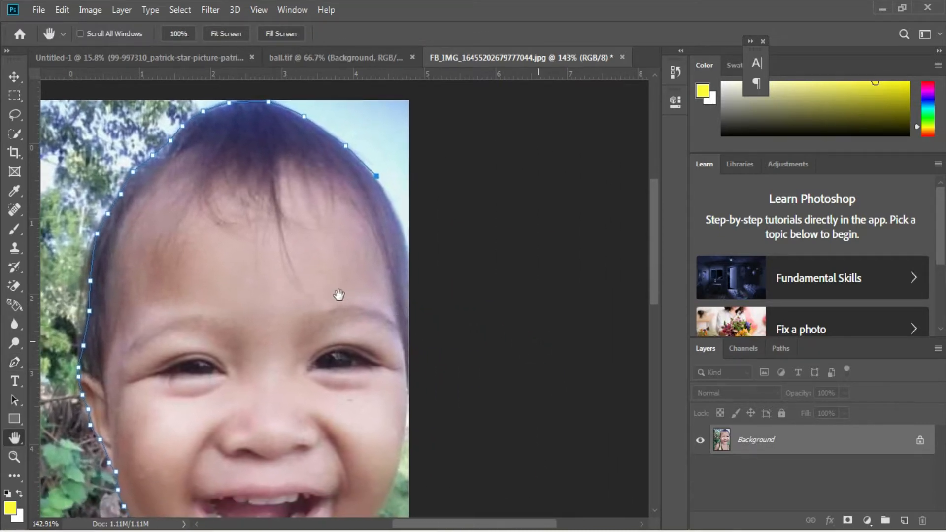
left_click(376, 183)
left_click_drag(396, 217, 399, 226)
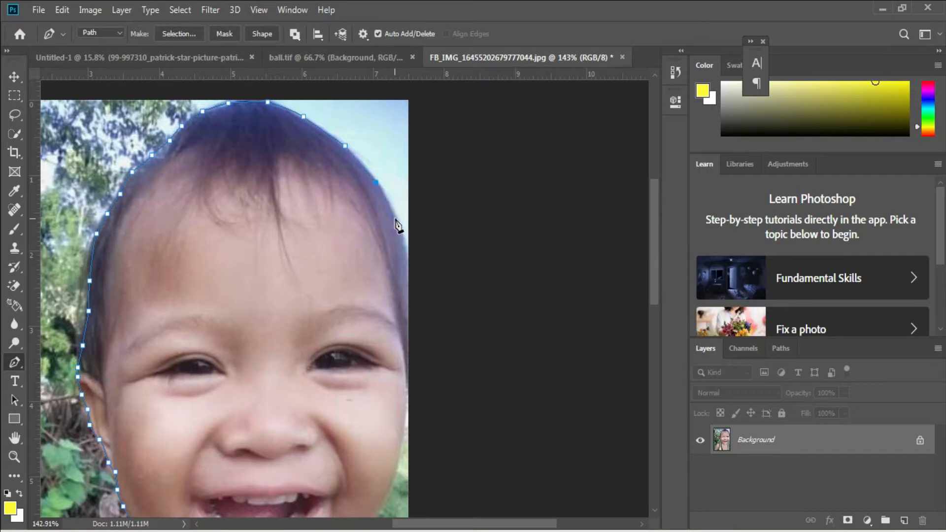
left_click(408, 264)
scroll(402, 332, "down", 3)
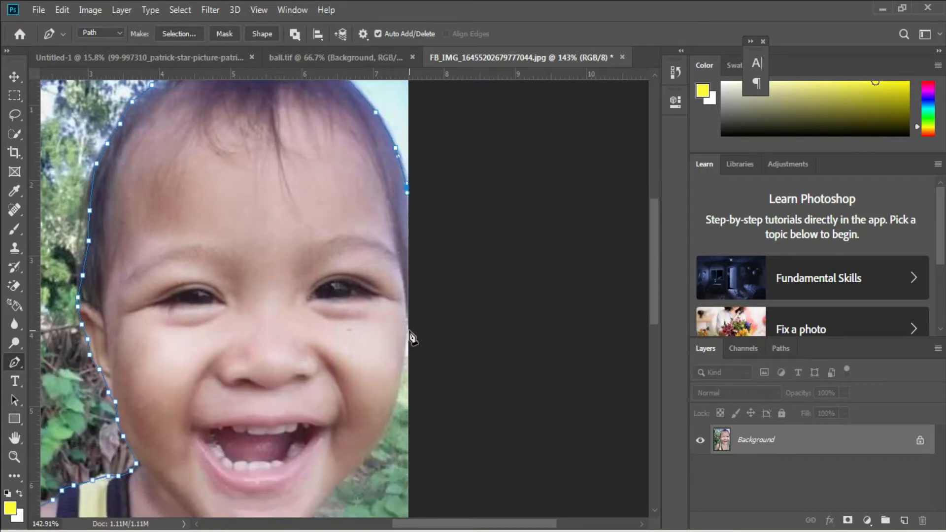
left_click(409, 329)
scroll(406, 326, "down", 2)
left_click(403, 312)
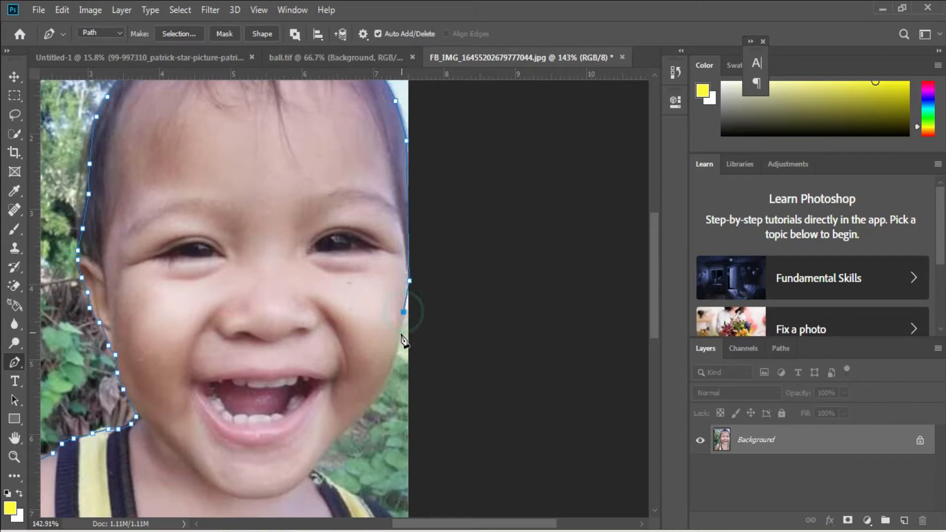
Trace the path around the right cheek and jaw down to the chin.
left_click_drag(395, 365, 391, 373)
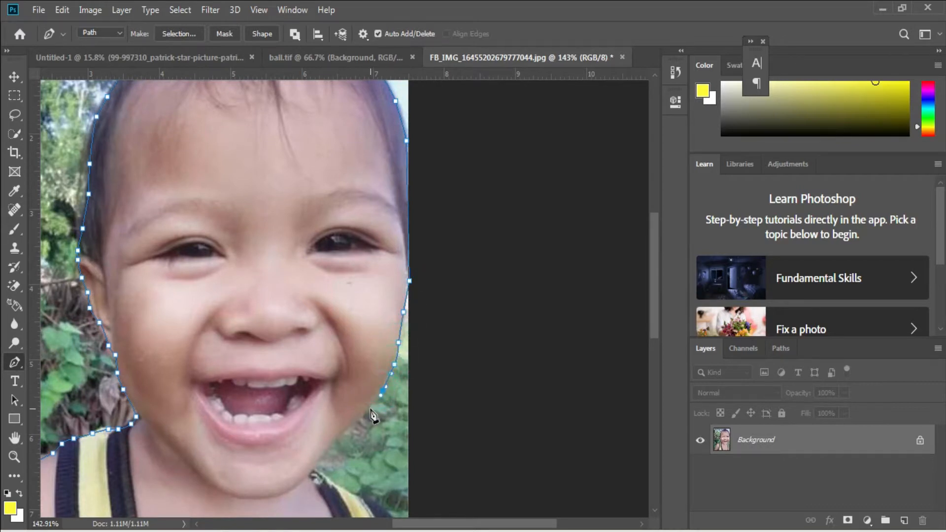
left_click(370, 409)
left_click(355, 423)
left_click(340, 431)
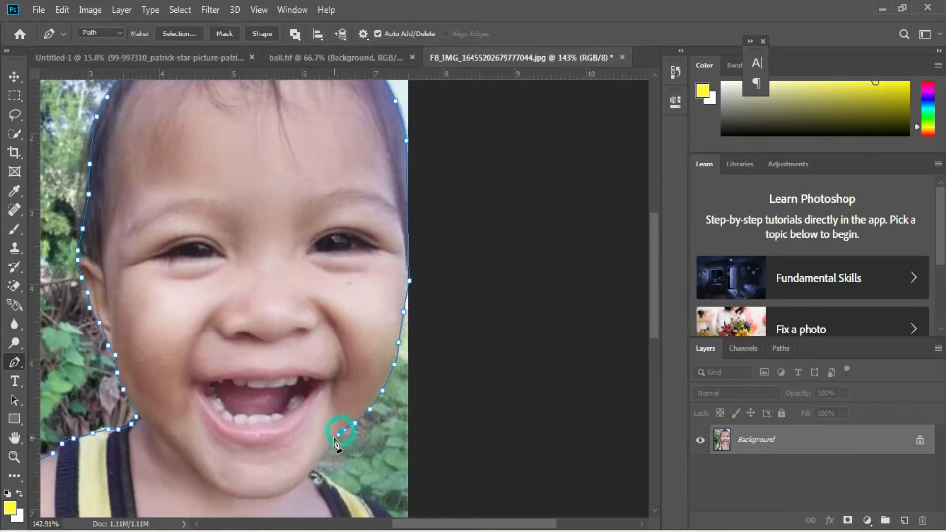
left_click(317, 464)
Trace the right shoulder and shirt strap down to the bottom corner, and close the path at its starting point.
scroll(325, 443, "down", 3)
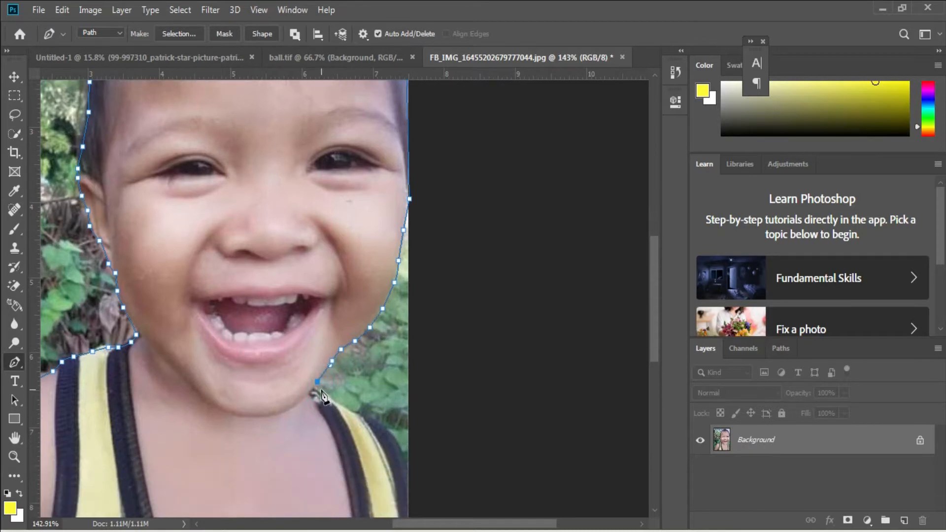
left_click(340, 405)
left_click(359, 416)
left_click_drag(381, 427, 401, 460)
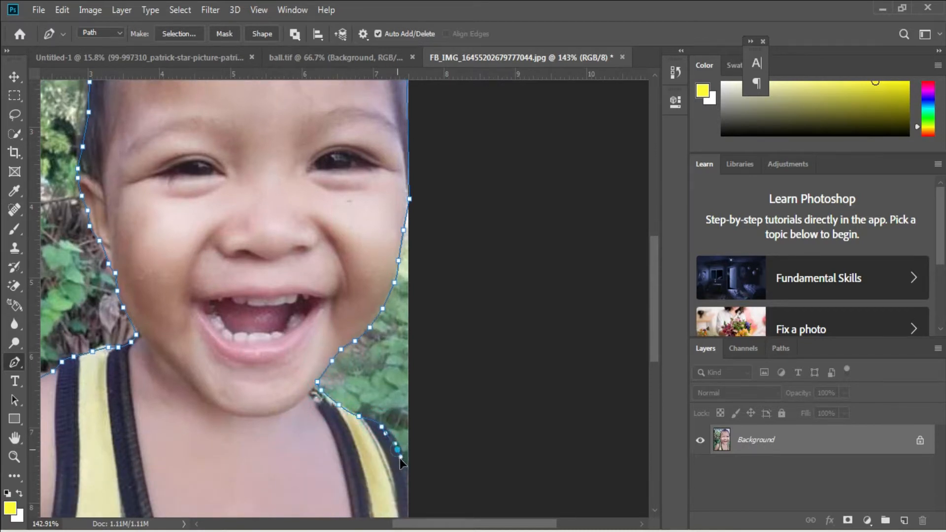
scroll(397, 473, "down", 2)
scroll(401, 464, "down", 1)
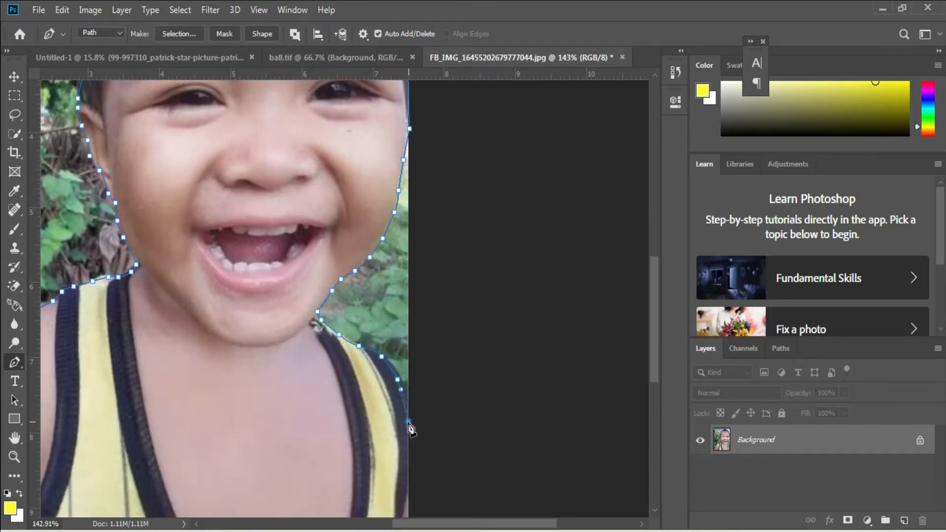
scroll(411, 430, "down", 4)
left_click(405, 465)
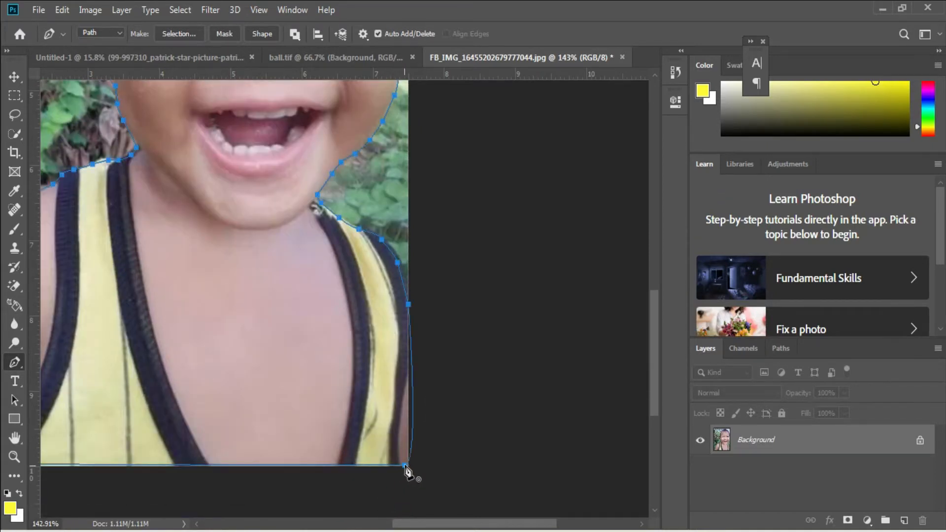
Convert the closed path into a selection and move the cut-out child into the Untitled-1 layout.
right_click(388, 421)
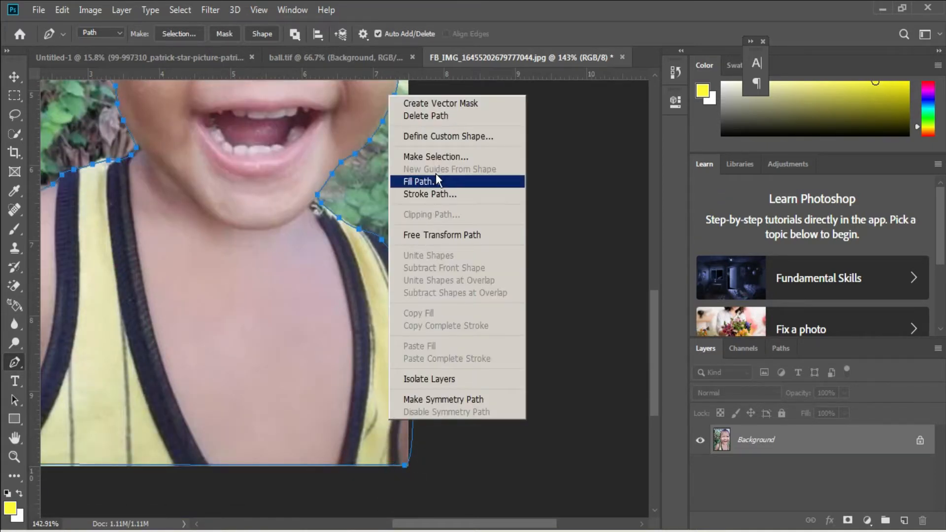
left_click(447, 156)
key("Return")
key("v")
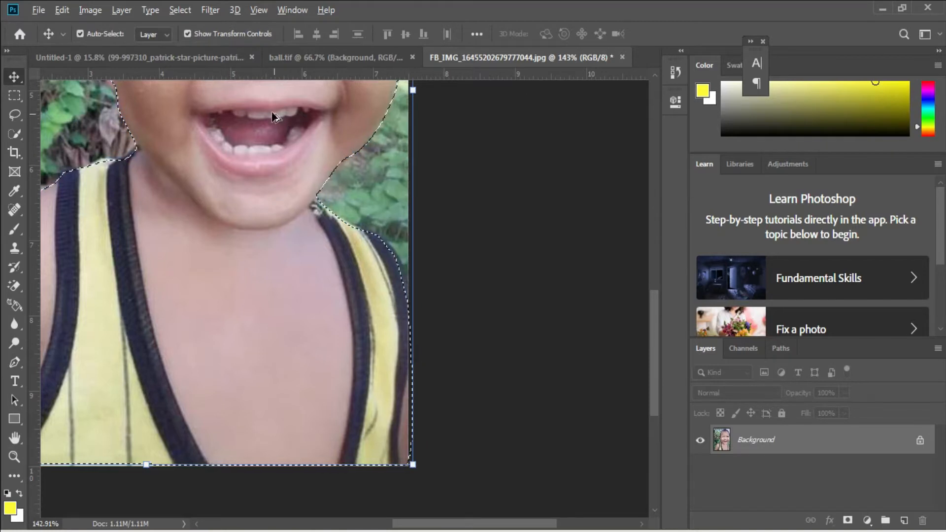
left_click_drag(272, 113, 289, 351)
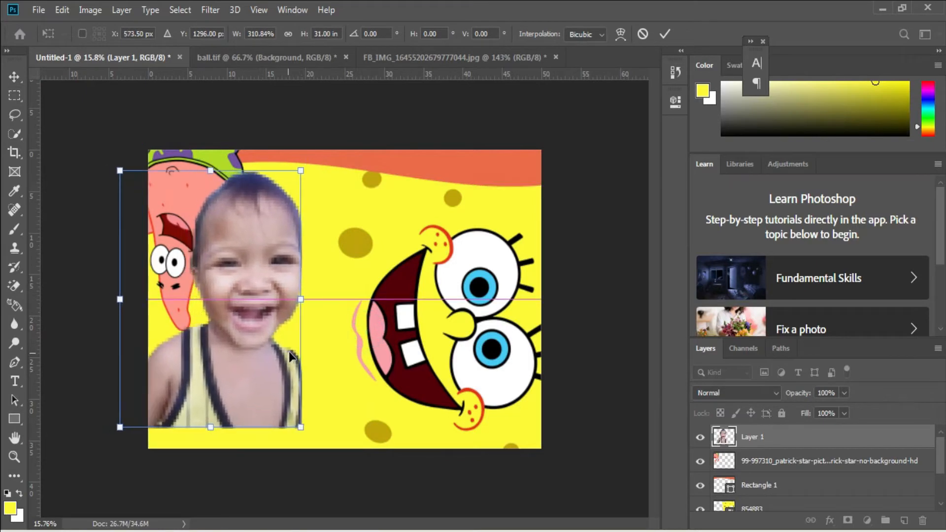
Tilt the cut-out child to -3.89°, scale it to about 327.5%, and position it in front of Patrick.
left_click_drag(348, 318, 353, 310)
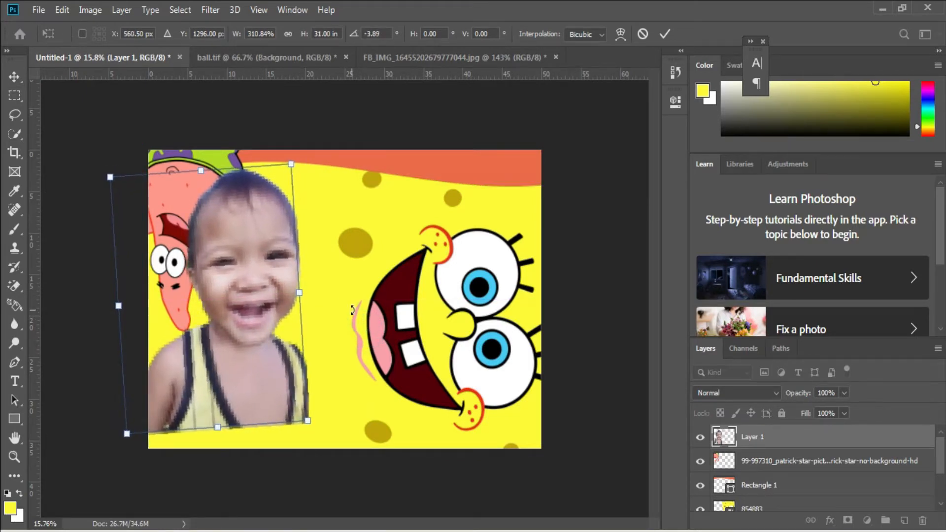
left_click_drag(277, 282, 282, 274)
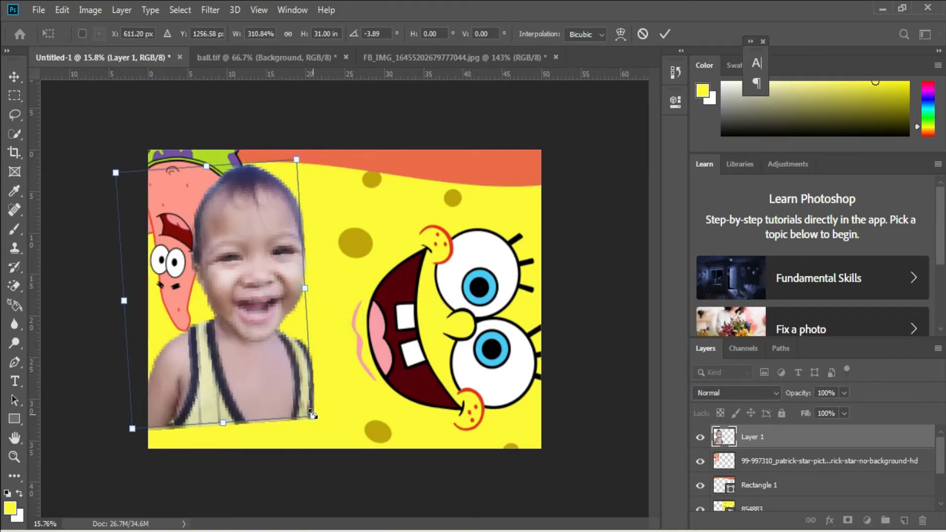
mouse_move(312, 415)
left_mouse_down()
mouse_move(336, 451)
mouse_move(318, 417)
mouse_move(324, 422)
left_mouse_up()
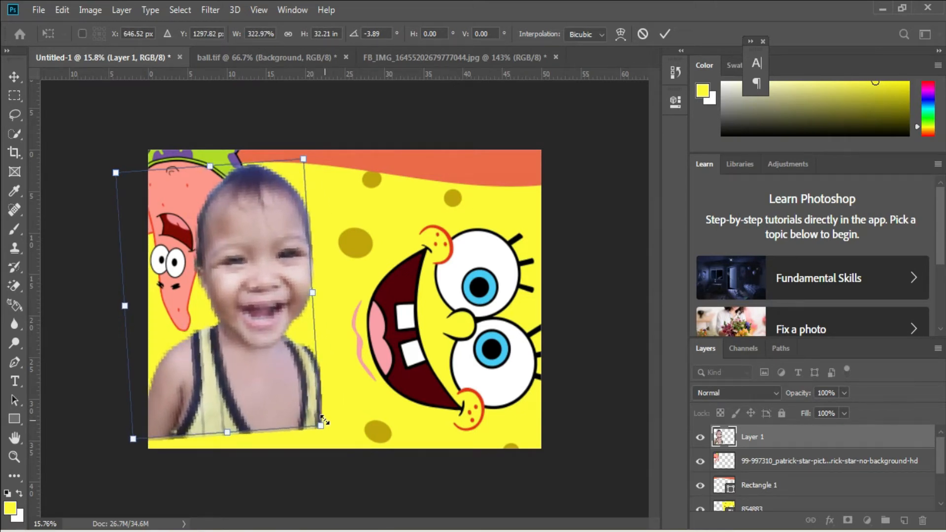
key("Return")
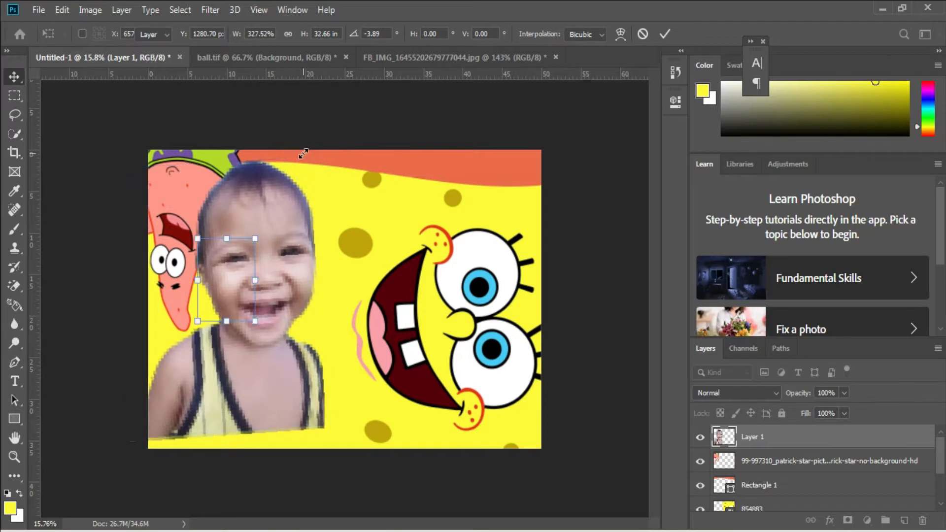
Draw a blue-filled ellipse about 4184 by 1414 px across the bottom of the canvas, overlapping the child's lower edge.
left_click(15, 419)
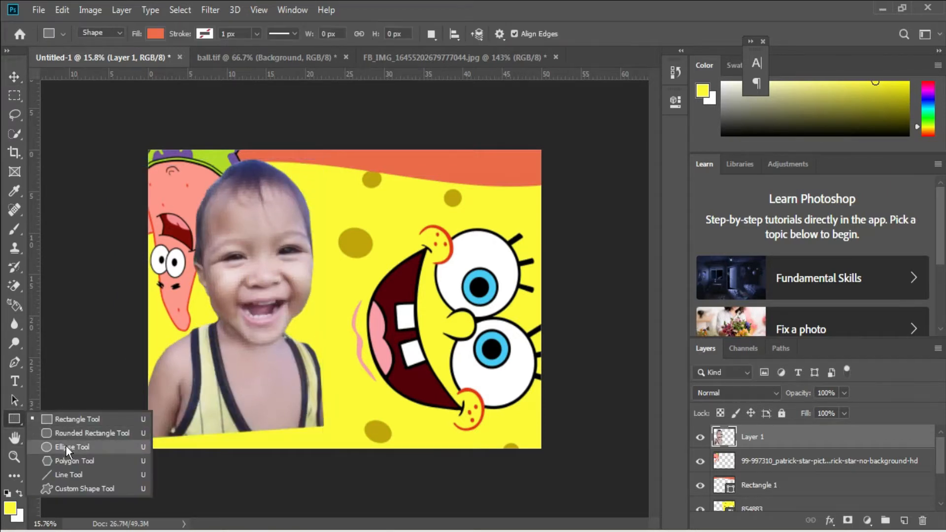
left_click(66, 447)
left_click(155, 35)
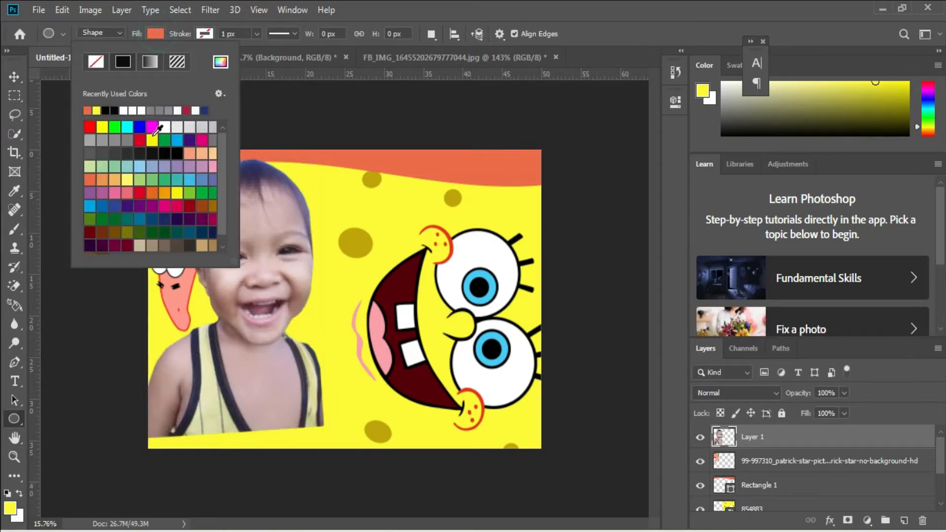
left_click(177, 139)
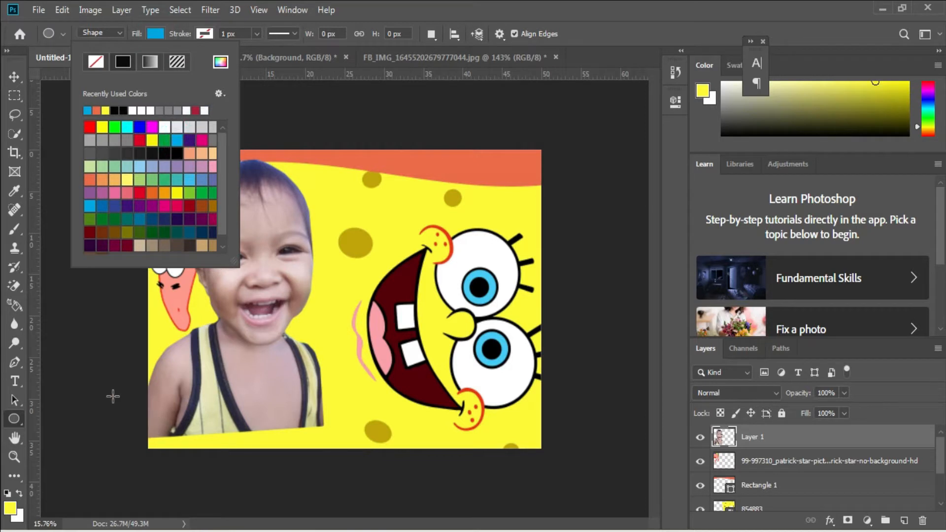
left_click_drag(116, 398, 571, 531)
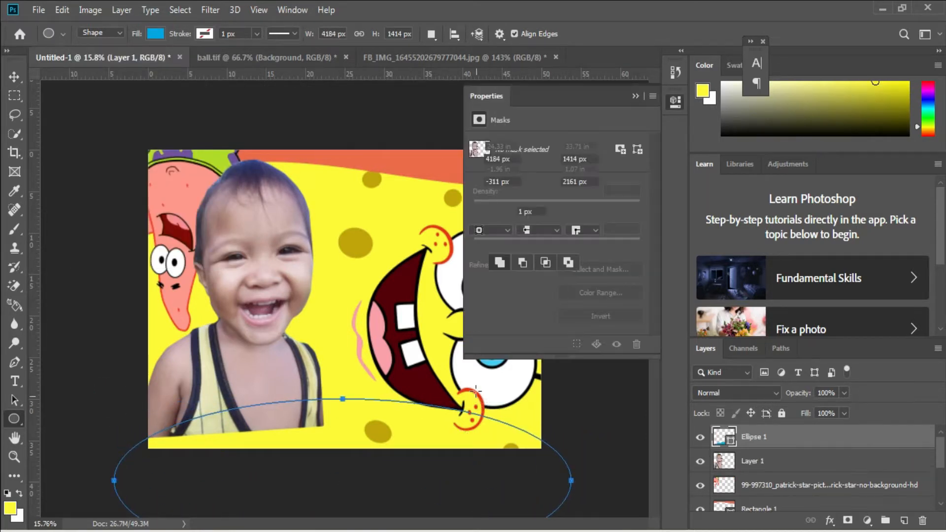
left_click(638, 92)
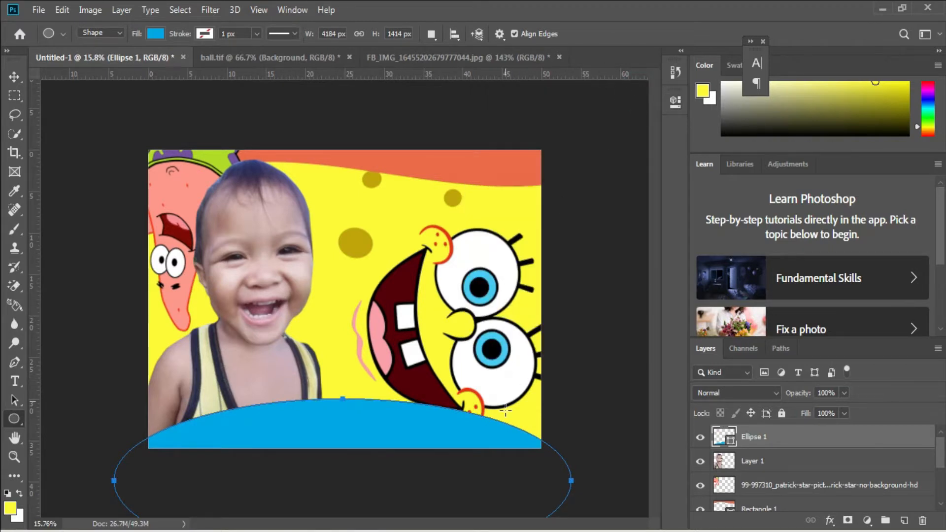
Shift the SpongeBob face slightly down and to the right so its lower part tucks behind the blue ellipse.
key("v")
right_click(395, 417)
left_click(414, 422)
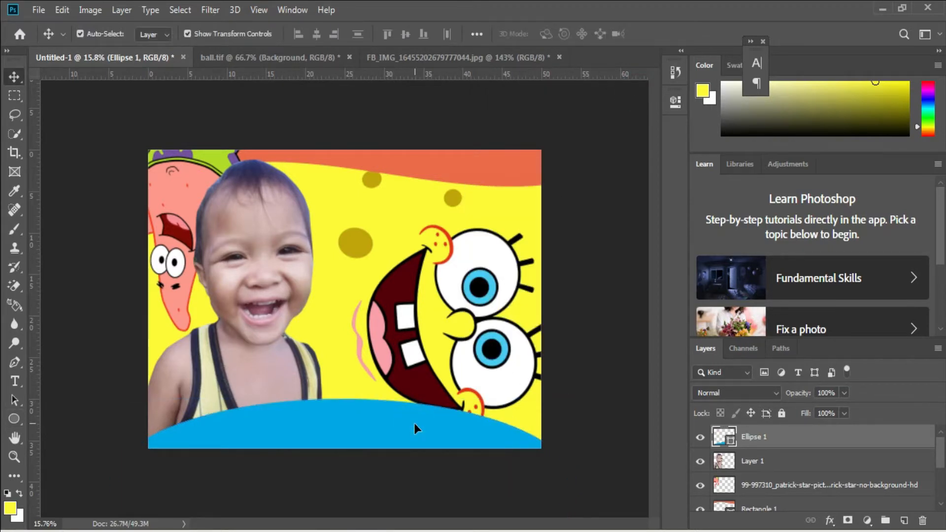
right_click(451, 316)
left_click(463, 321)
left_click_drag(469, 332, 475, 347)
left_click(381, 427)
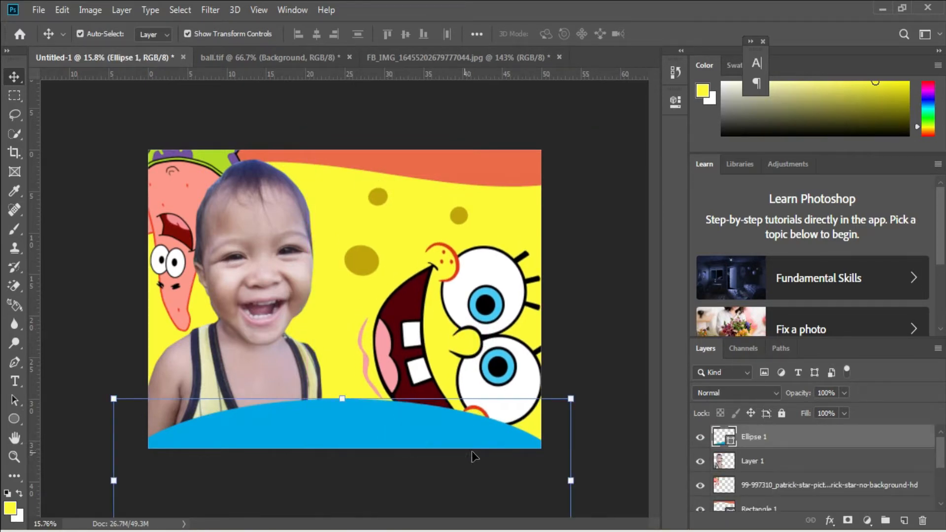
Select the cut-out child's layer and correct its colours to a cooler, higher-contrast tone.
right_click(276, 266)
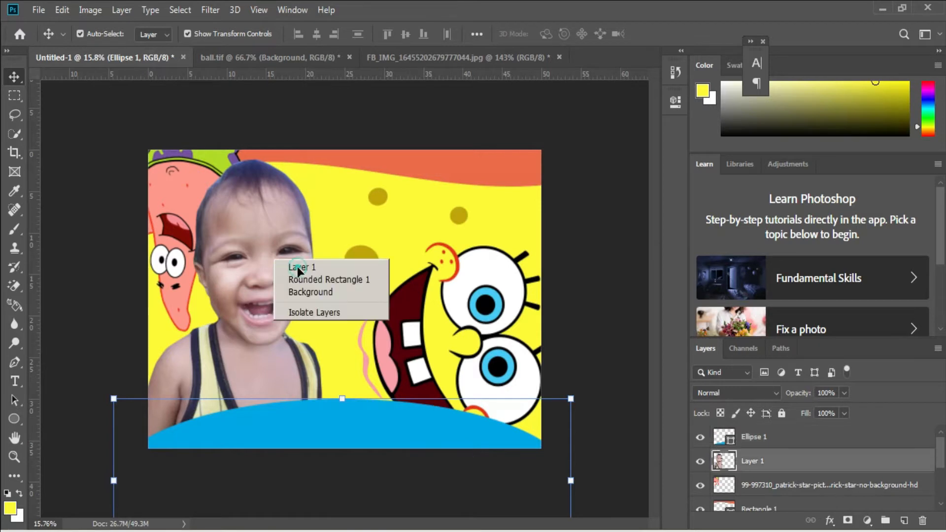
left_click(715, 464)
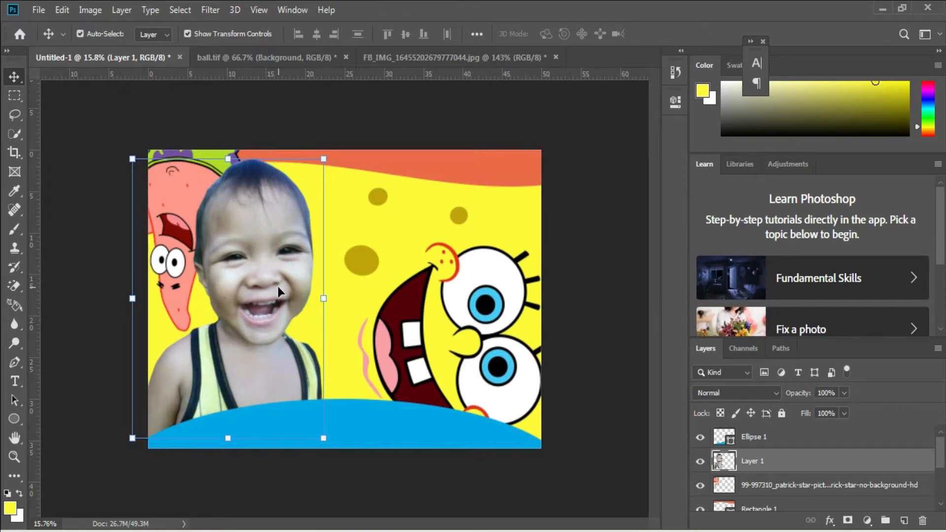
left_click(211, 9)
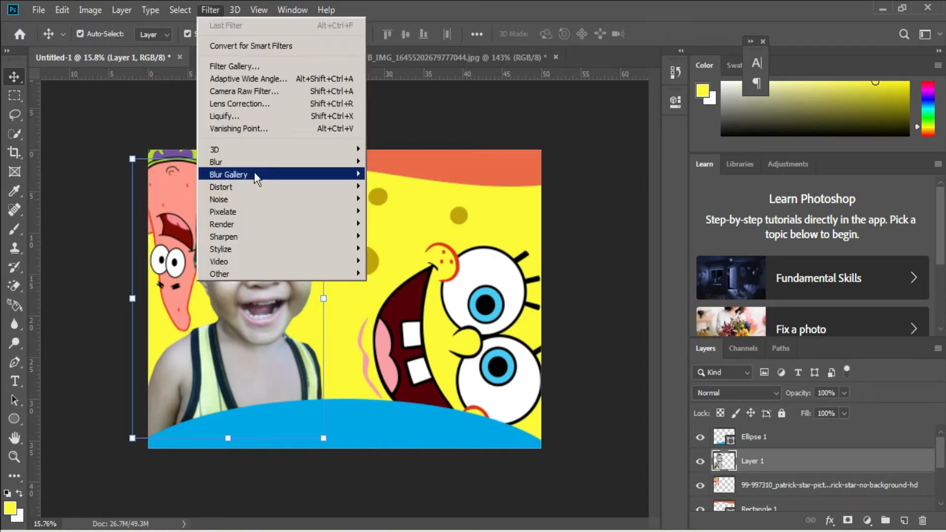
mouse_move(256, 162)
left_click(393, 273)
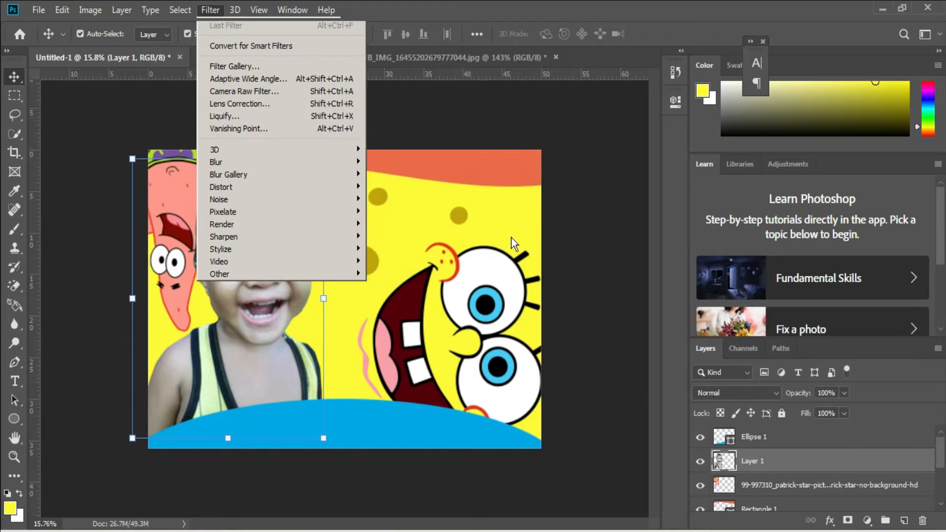
left_click(570, 97)
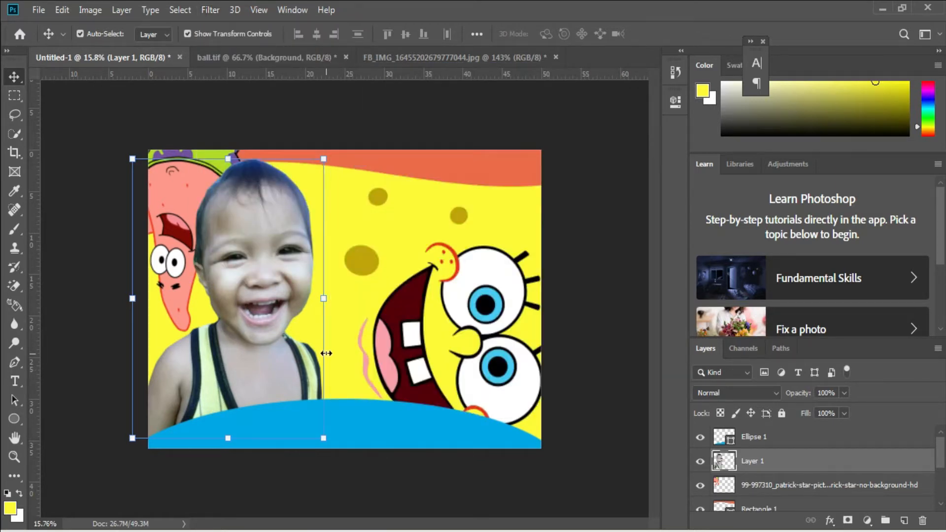
Embed the SpongeBob image 58bf1d11e443f41d77c734a5 from the jorienz 3x4 Spongebob folder above the blue ellipse layer.
left_click(241, 432)
left_click(39, 10)
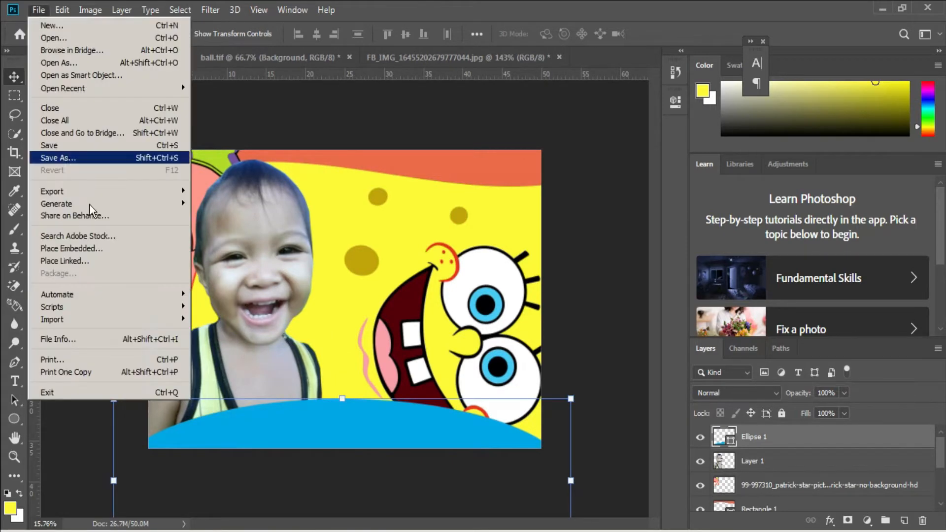
left_click(91, 247)
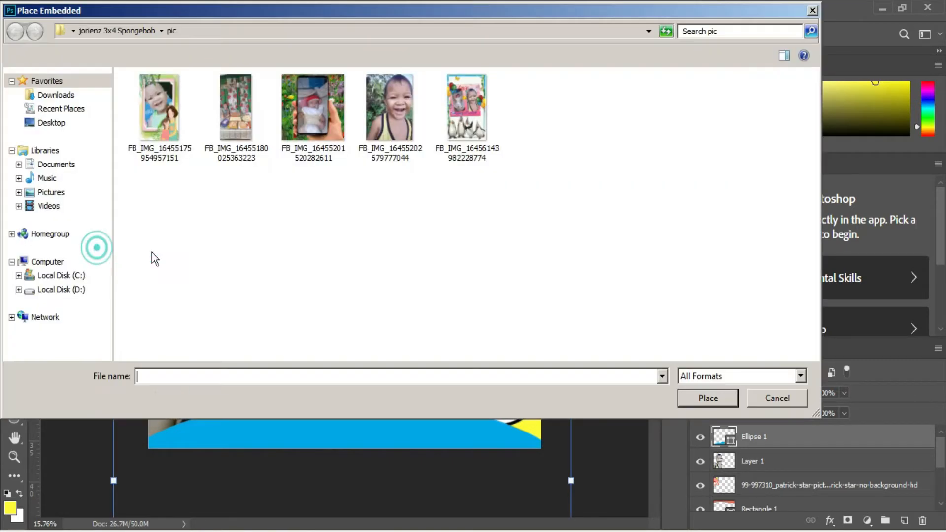
left_click(54, 122)
double_click(605, 297)
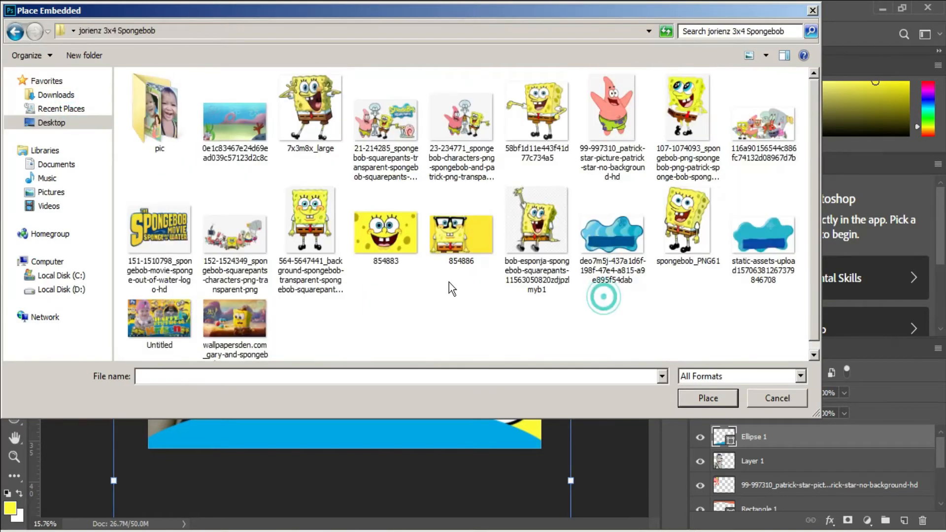
double_click(540, 129)
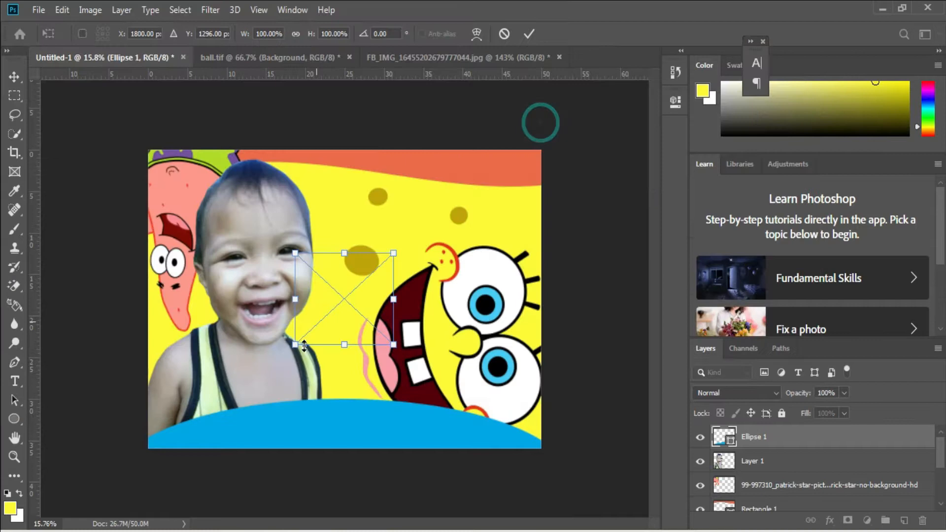
Flip the small SpongeBob horizontally, scale it to about 74%, tilt it slightly and place it in the canvas's lower-left corner.
right_click(351, 303)
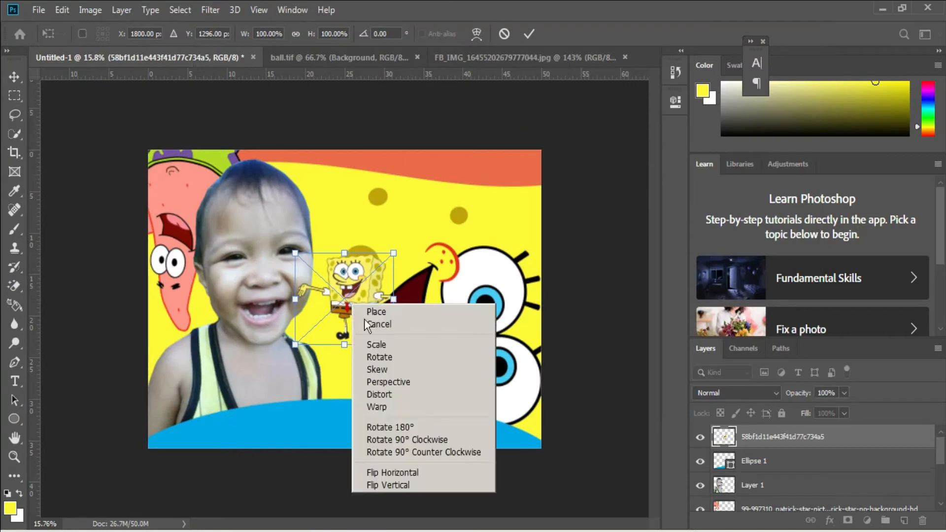
left_click(417, 463)
left_click_drag(366, 333, 222, 431)
left_click_drag(202, 351, 193, 409)
scroll(189, 395, "down", 1)
scroll(190, 396, "up", 4)
scroll(194, 410, "down", 1)
scroll(193, 410, "down", 1)
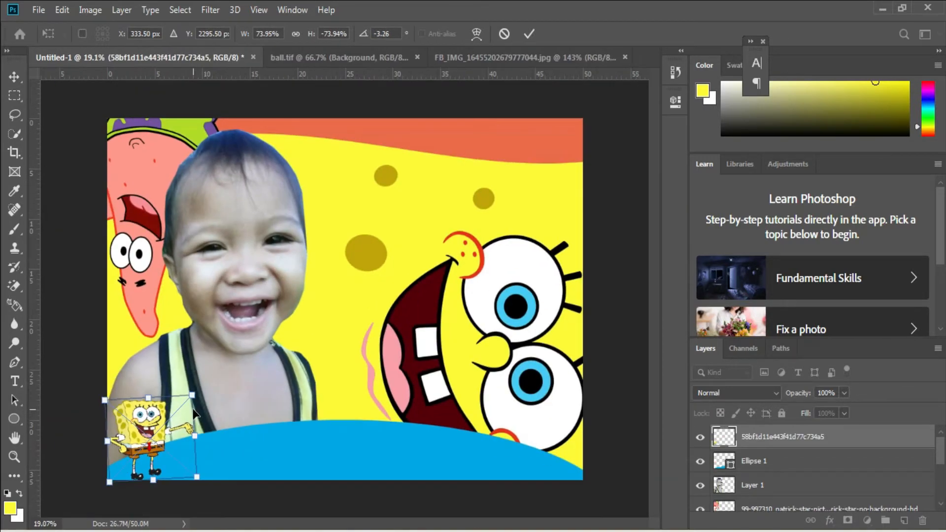
key("Return")
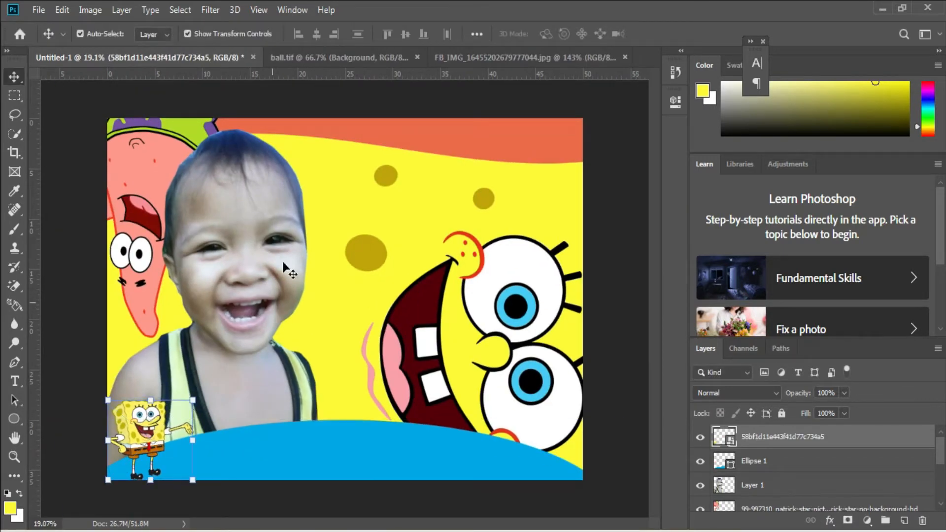
right_click(348, 190)
left_click(352, 192)
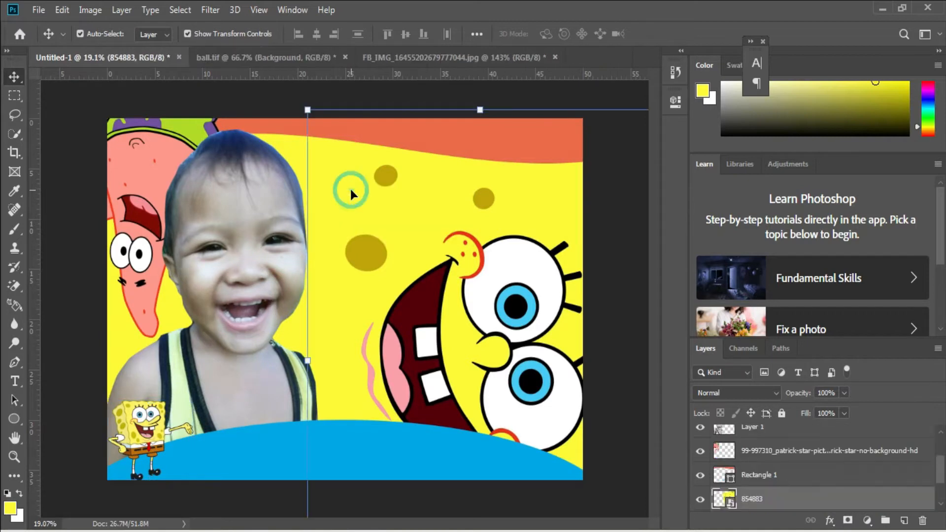
right_click(471, 277)
left_click(492, 282)
scroll(762, 433, "up", 2)
left_click(753, 436)
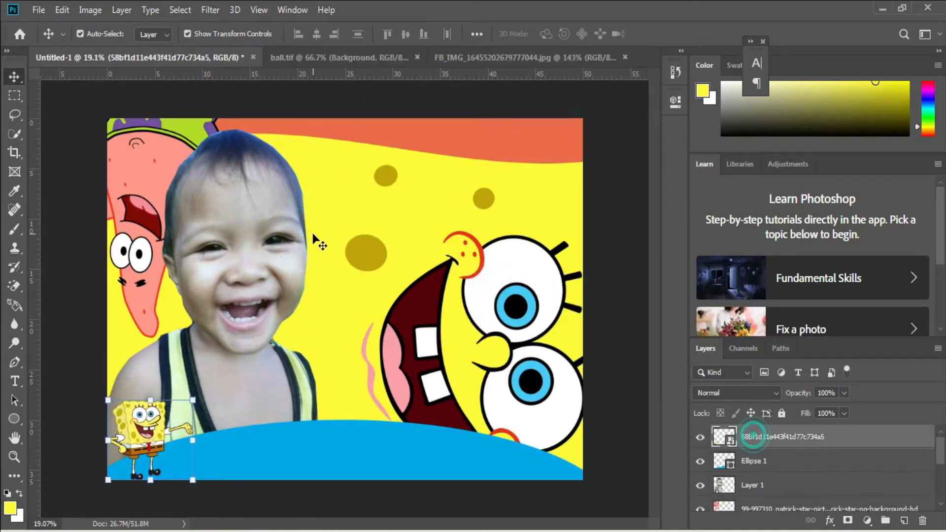
left_click(759, 505)
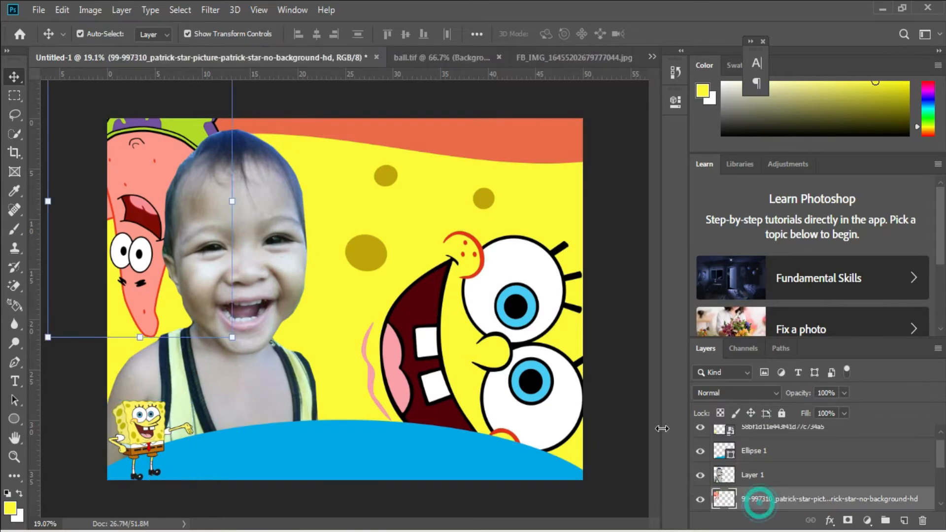
left_click(37, 10)
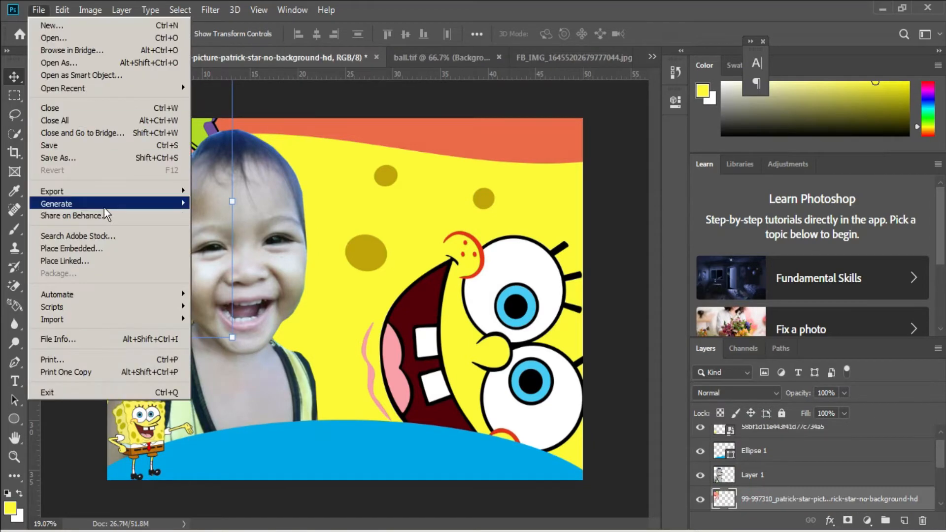
left_click(113, 244)
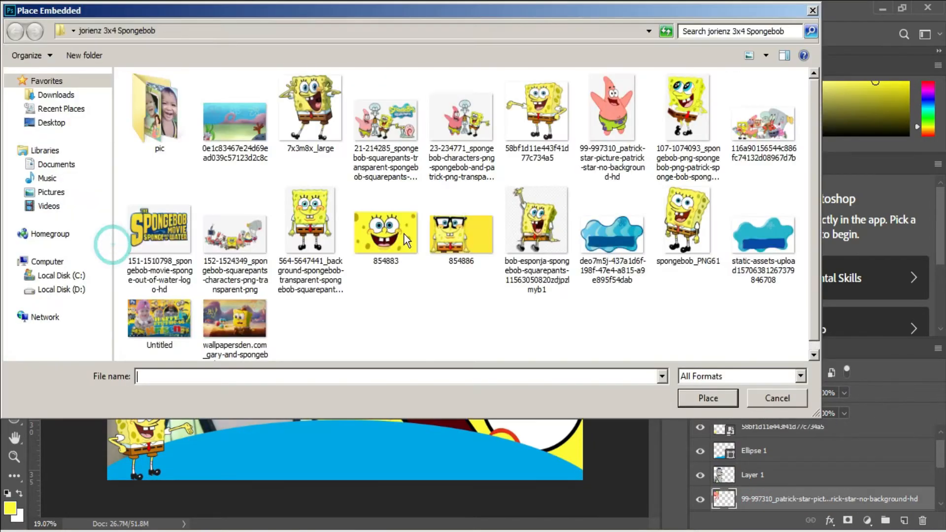
left_click(622, 244)
left_click(768, 244)
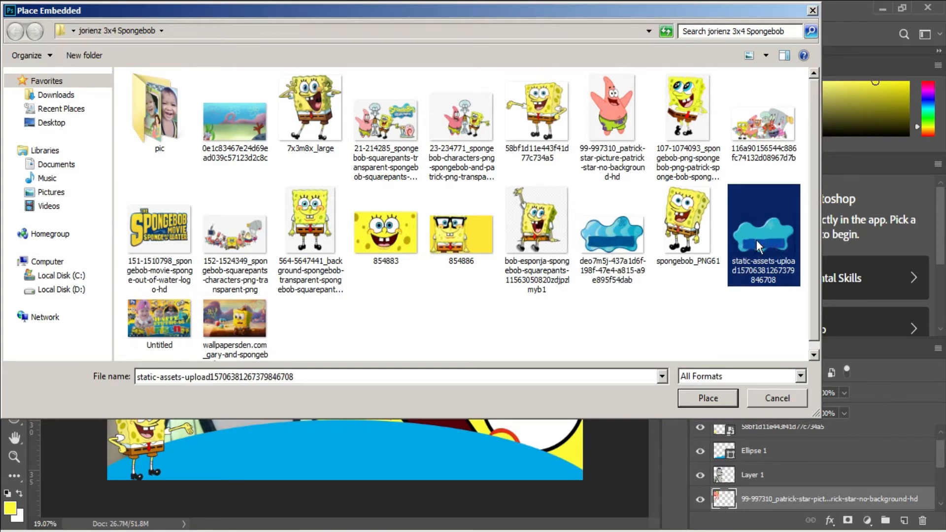
double_click(756, 241)
Tilt the blue splash banner to -4.92°, scale it to about 293.7% and position it above the SpongeBob face, beside the child's head.
left_click_drag(400, 266, 570, 176)
left_click_drag(503, 279, 490, 225)
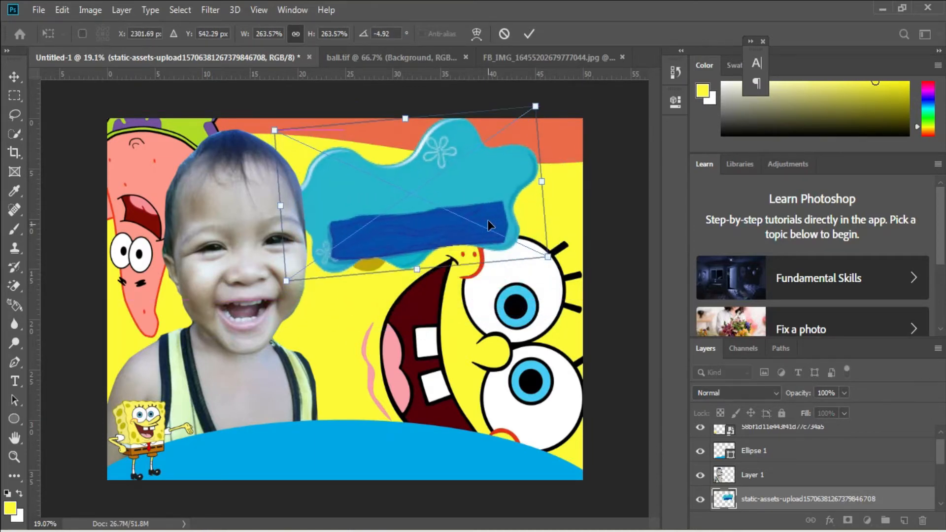
left_click_drag(548, 256, 565, 257)
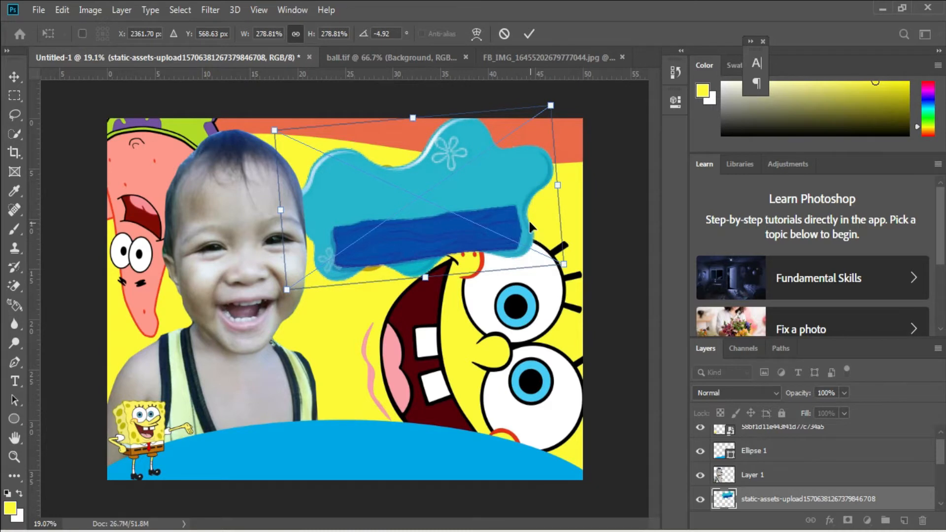
left_click_drag(529, 221, 531, 211)
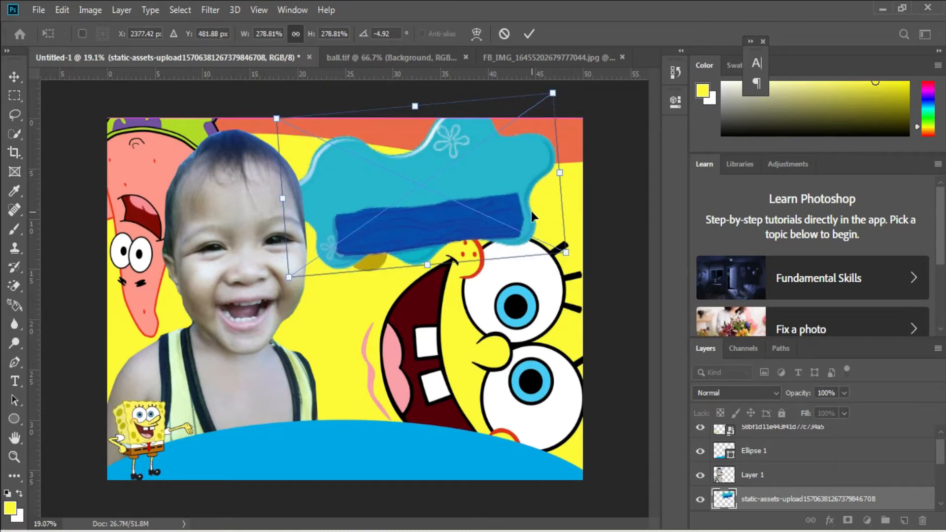
left_click_drag(553, 94, 541, 136)
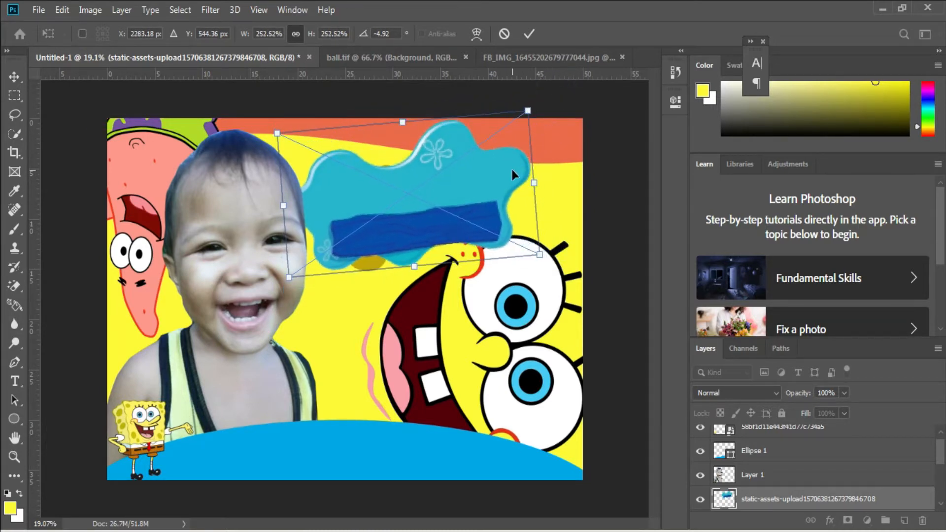
left_click_drag(513, 170, 561, 185)
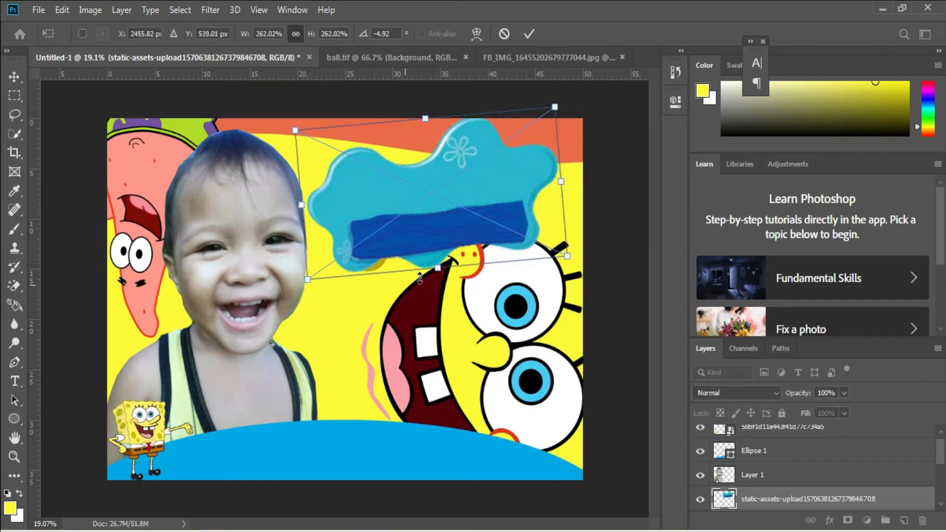
left_click_drag(438, 270, 439, 286)
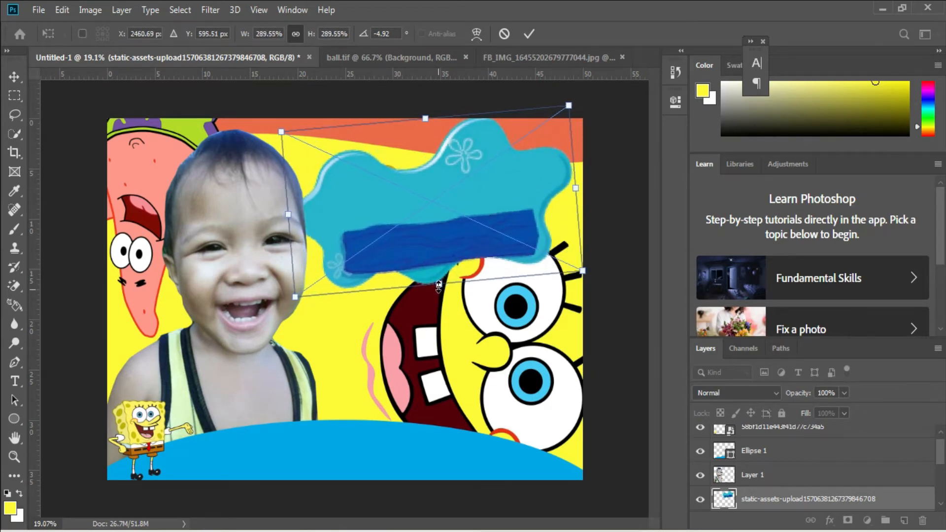
left_click_drag(485, 219, 477, 213)
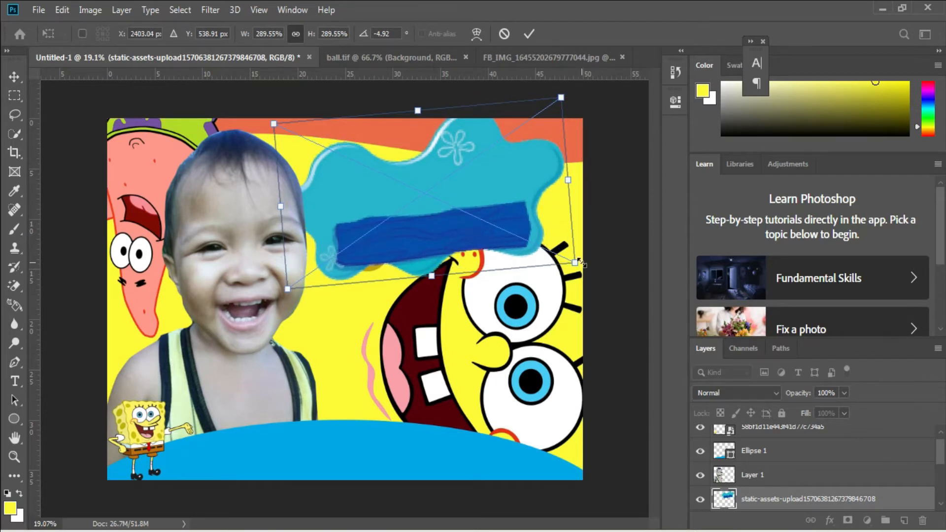
key("Return")
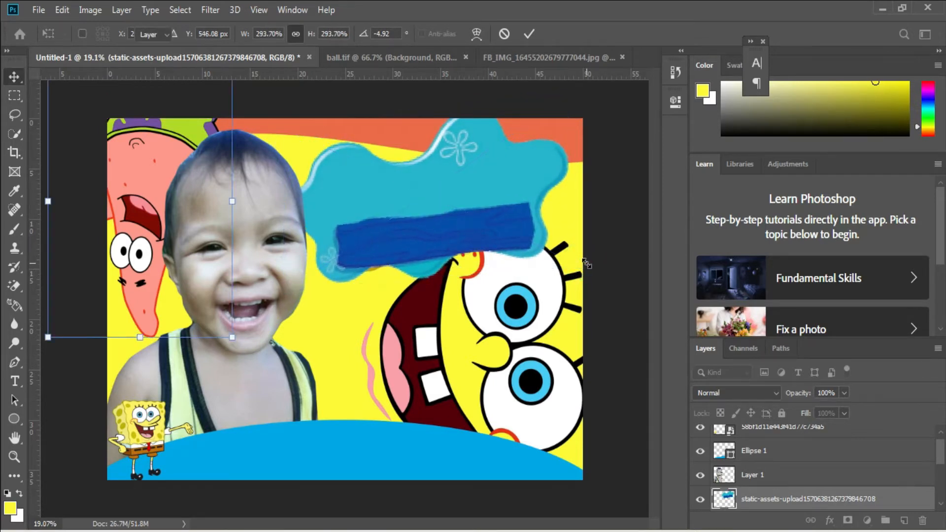
Shift the splash banner slightly toward the canvas's right edge and enlarge it to about 300.55%.
left_click(568, 194)
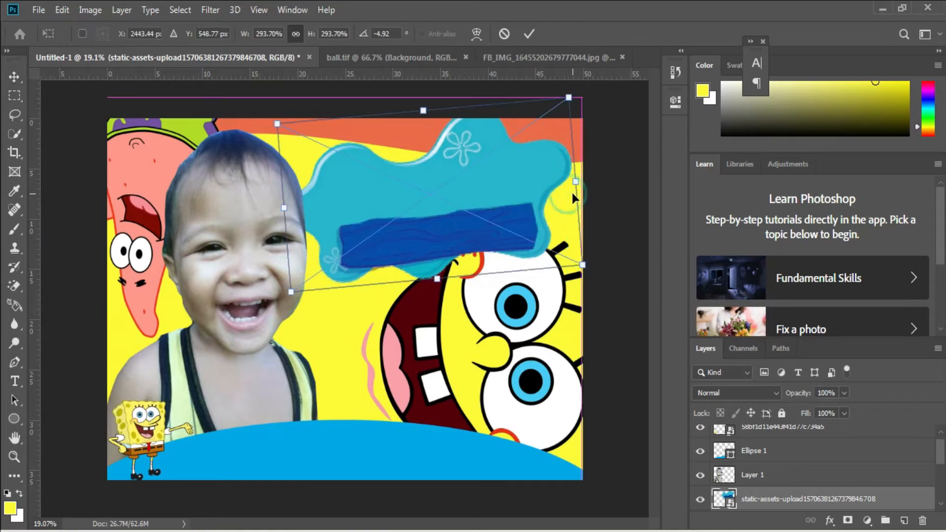
left_click_drag(575, 184, 577, 184)
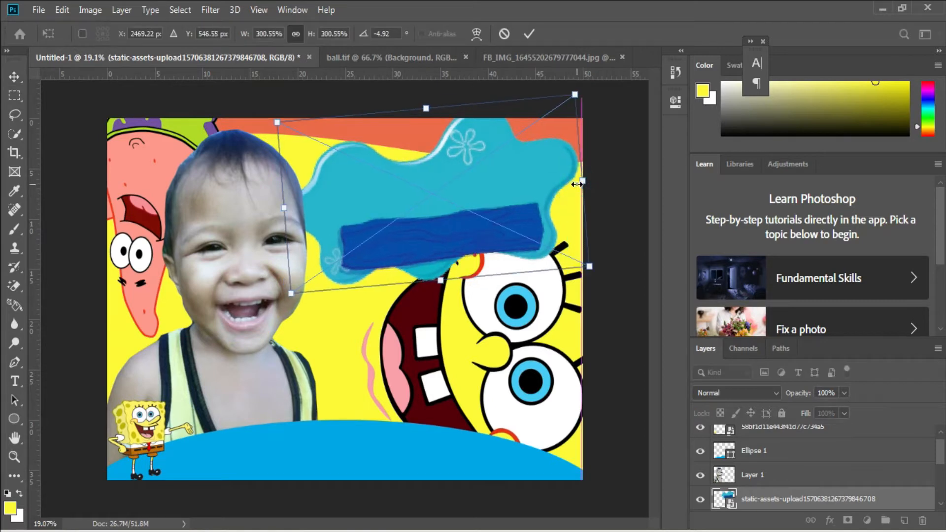
key("Return")
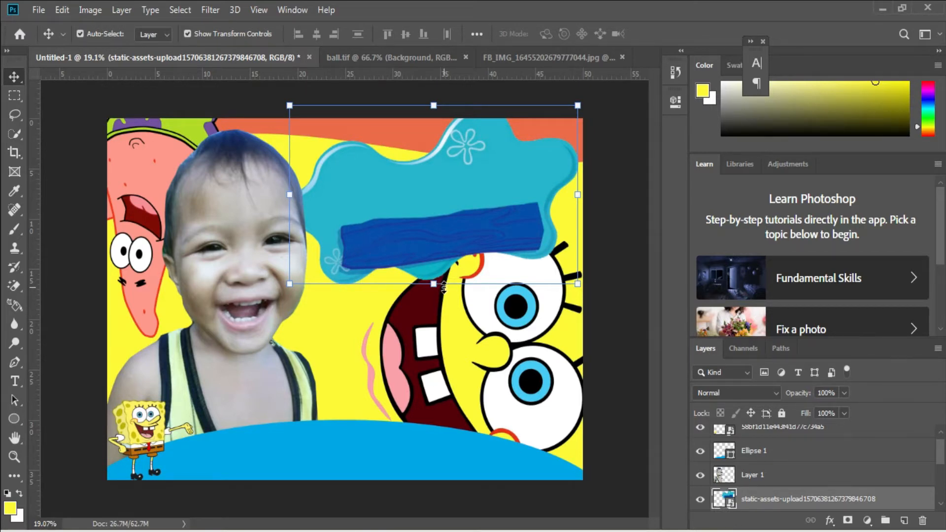
Start a text layer on the blue splash banner above its dark blue plank and set its font to Spongeboy.
key("t")
left_click(406, 199)
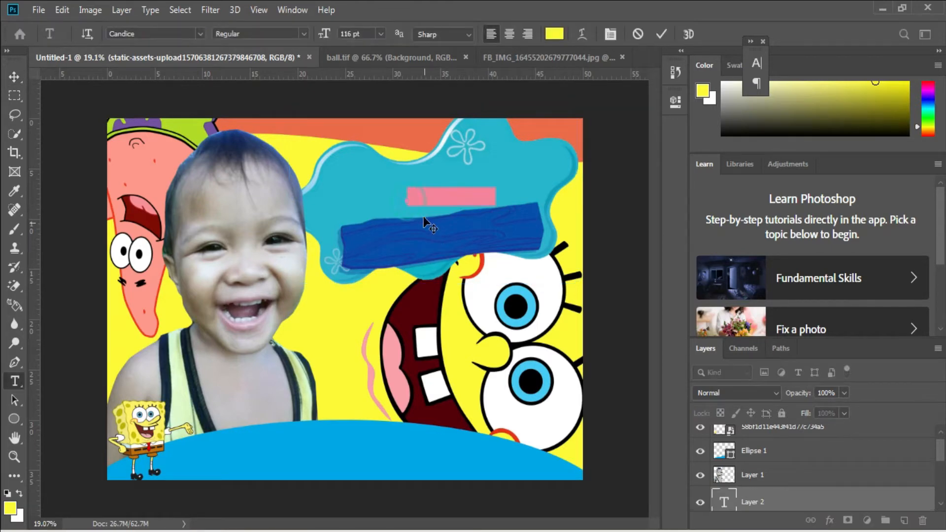
left_click(200, 33)
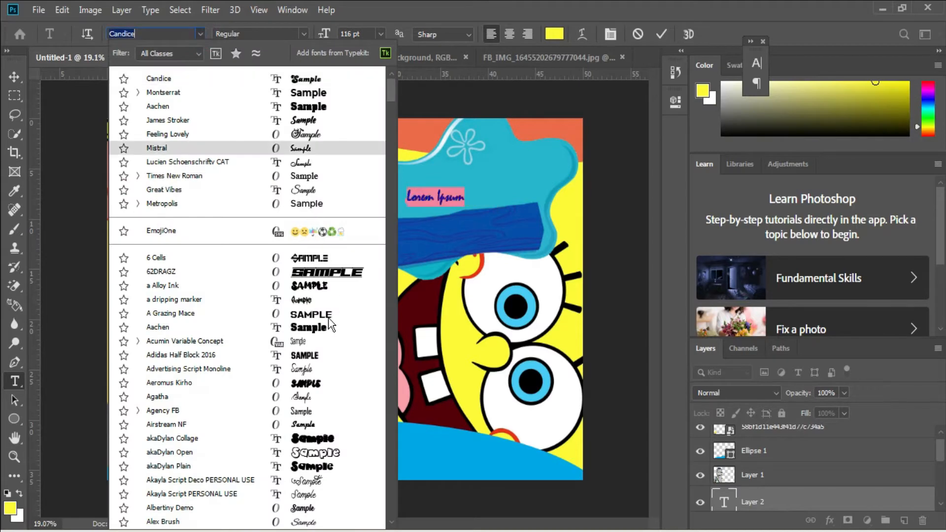
scroll(329, 329, "down", 5)
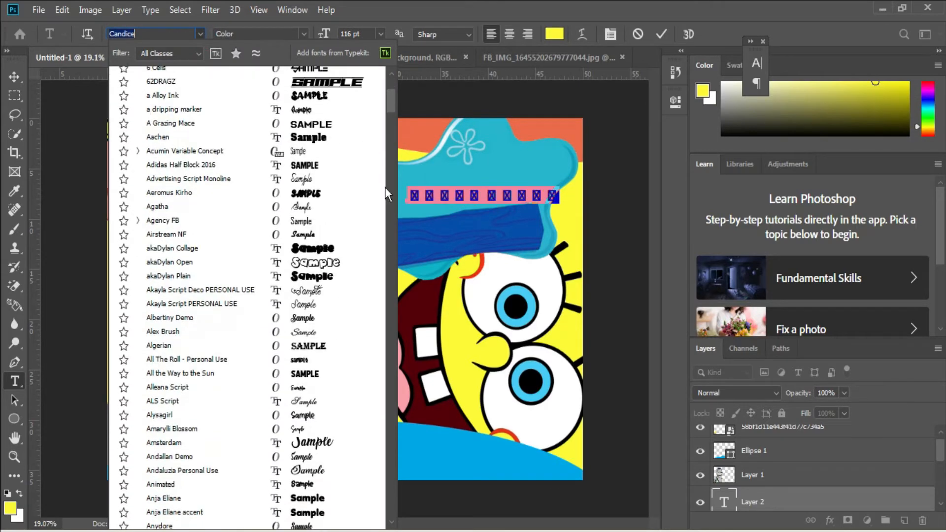
scroll(388, 102, "down", 2)
scroll(392, 114, "up", 1)
scroll(385, 200, "down", 7)
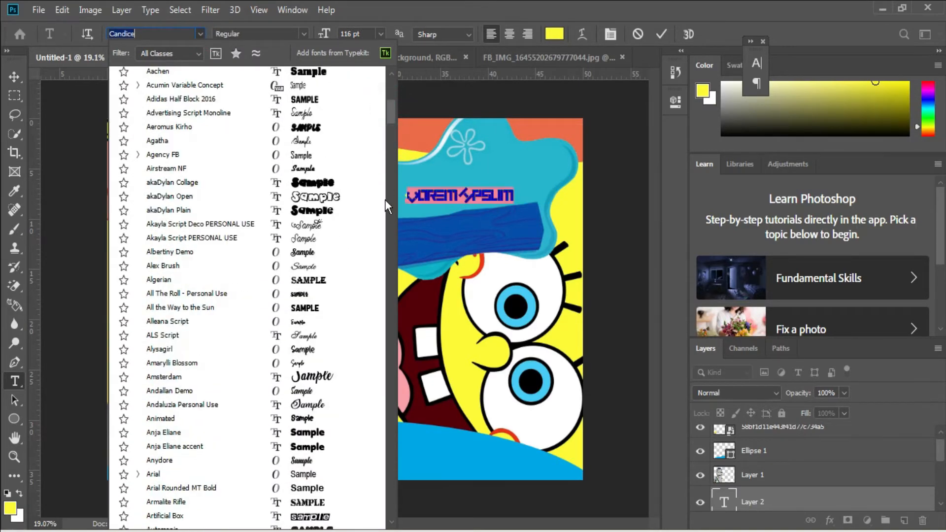
left_click(387, 339)
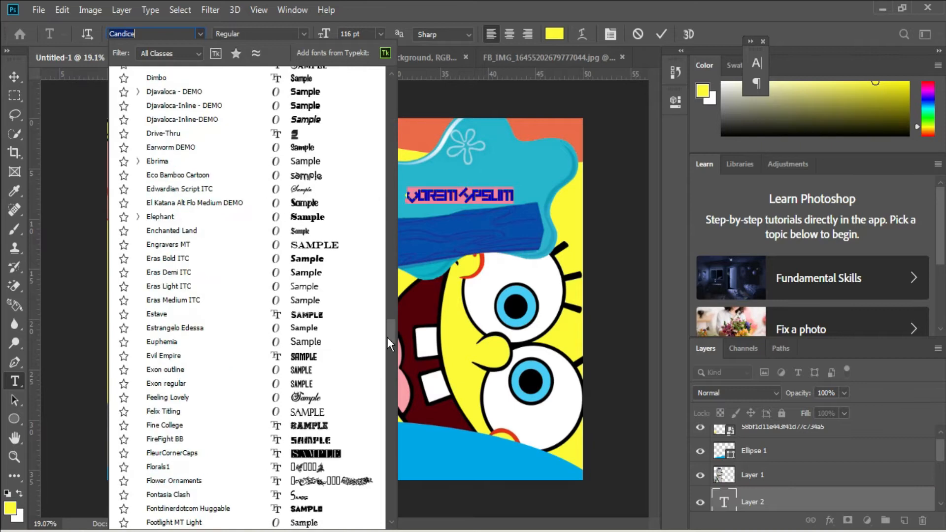
left_click_drag(387, 338, 388, 401)
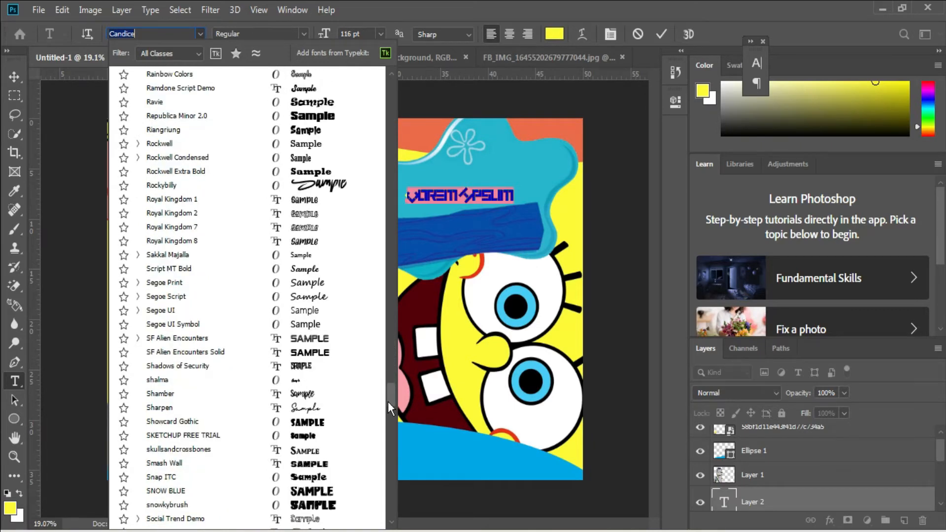
scroll(389, 401, "down", 6)
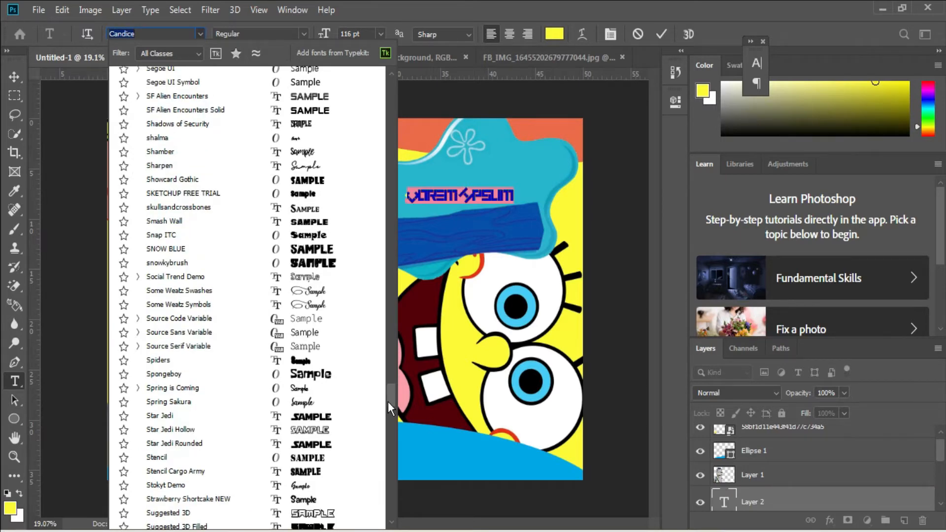
left_click(307, 377)
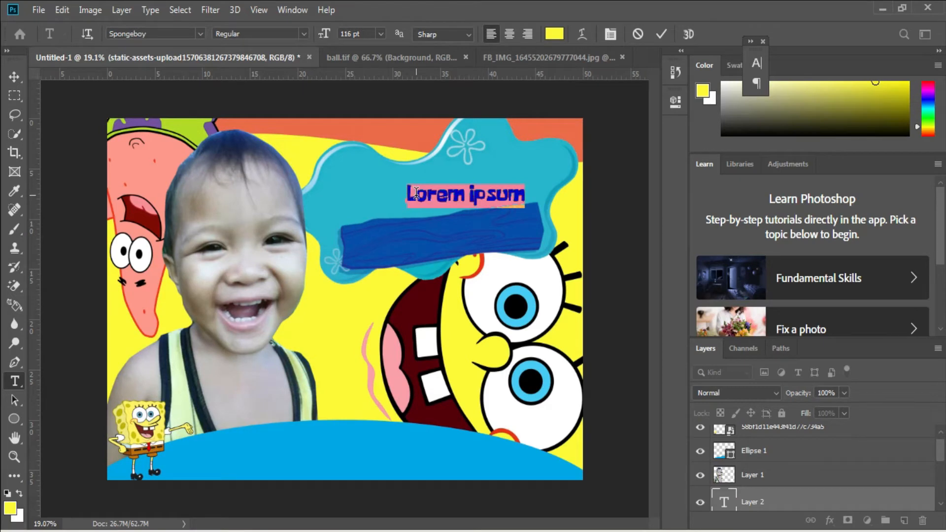
Replace the placeholder text on the splash banner with the child's full name.
key("BackSpace")
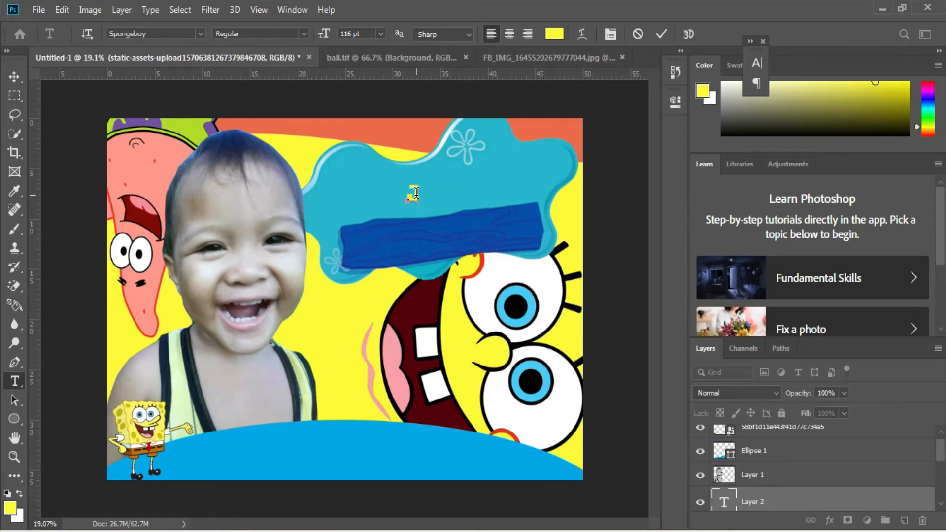
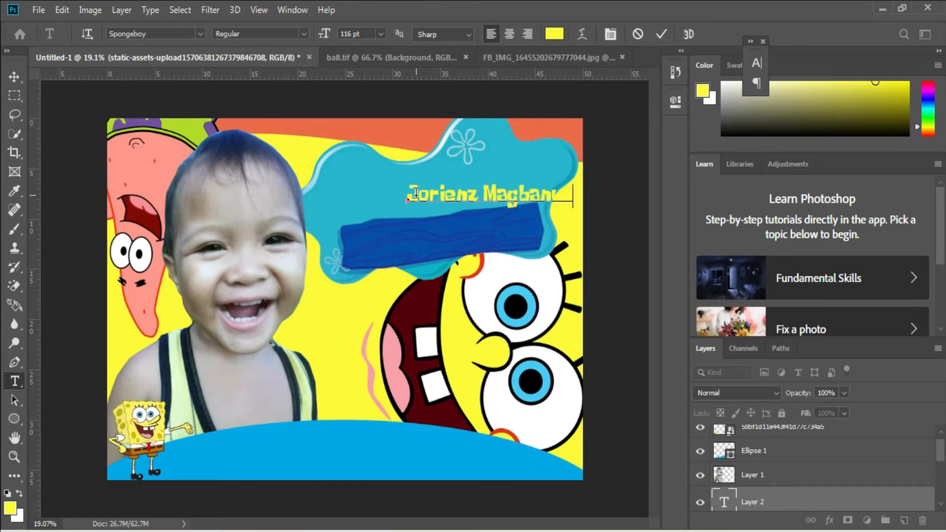
key("ctrl+Return")
Enlarge the child's name to about 189 pt, tilt it to about -8° and fit it across the splash banner above the dark blue plank.
key("ctrl+t")
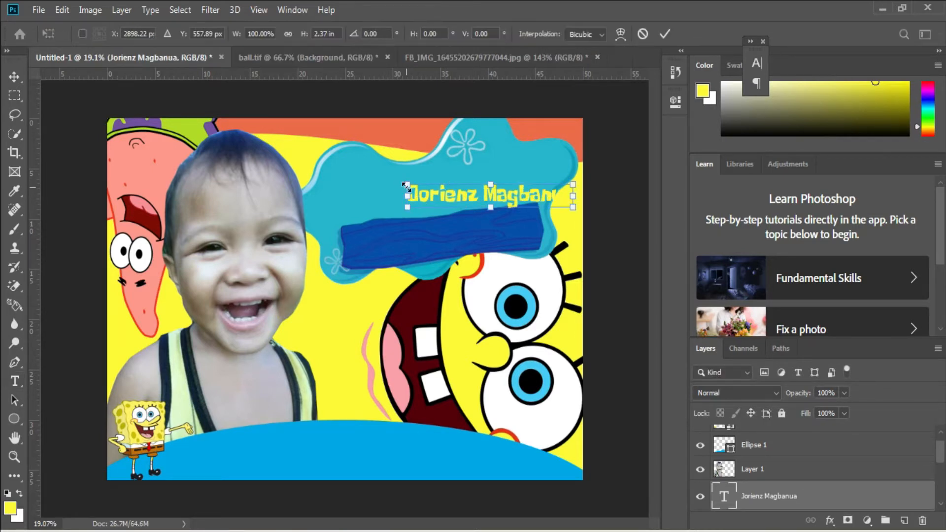
left_click_drag(406, 187, 323, 183)
left_click_drag(587, 173, 581, 150)
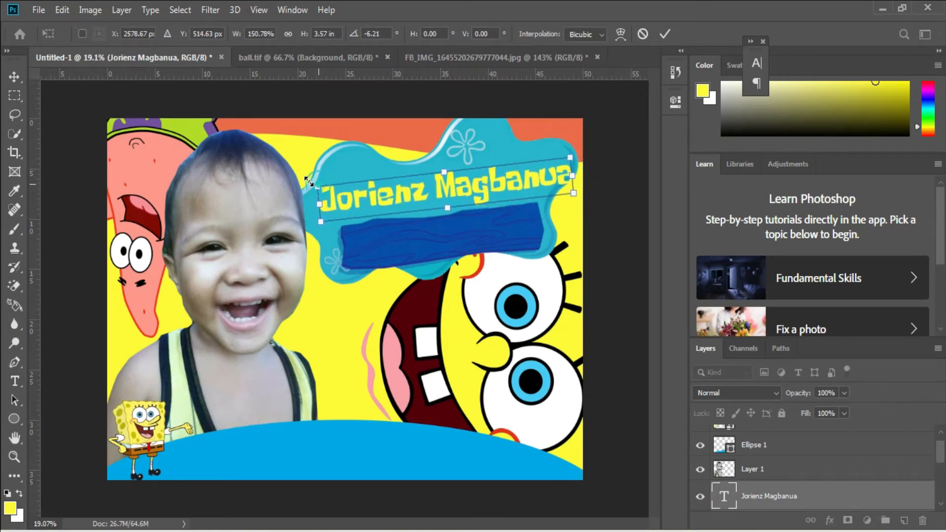
left_click_drag(310, 182, 300, 181)
left_click_drag(536, 176, 533, 169)
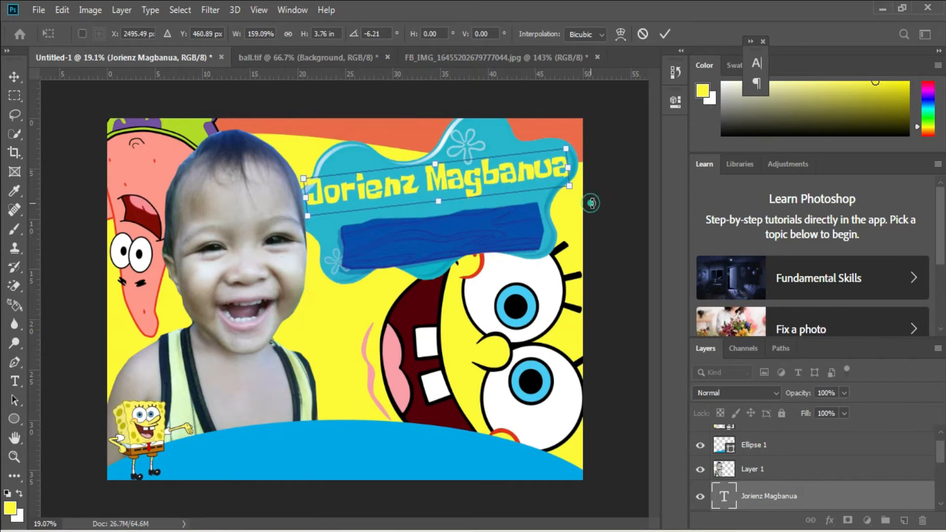
left_click_drag(593, 200, 592, 199)
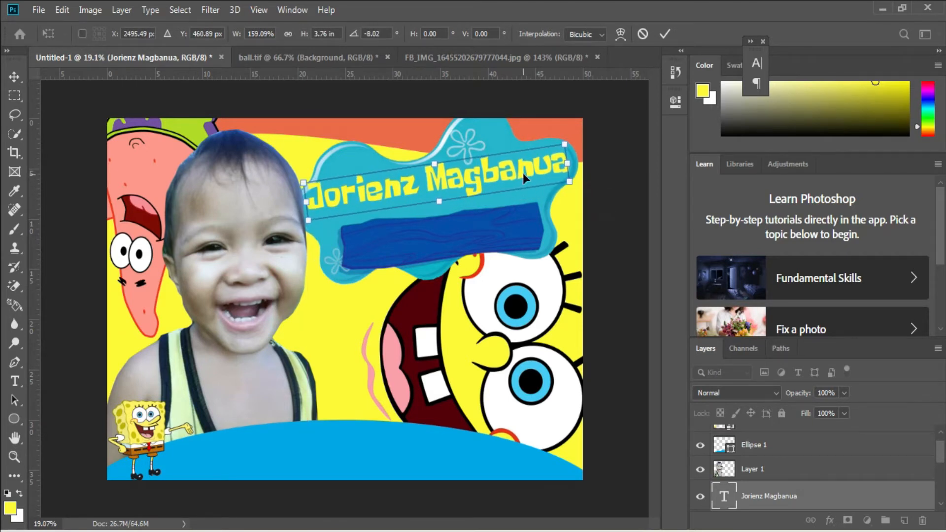
left_click_drag(523, 173, 523, 181)
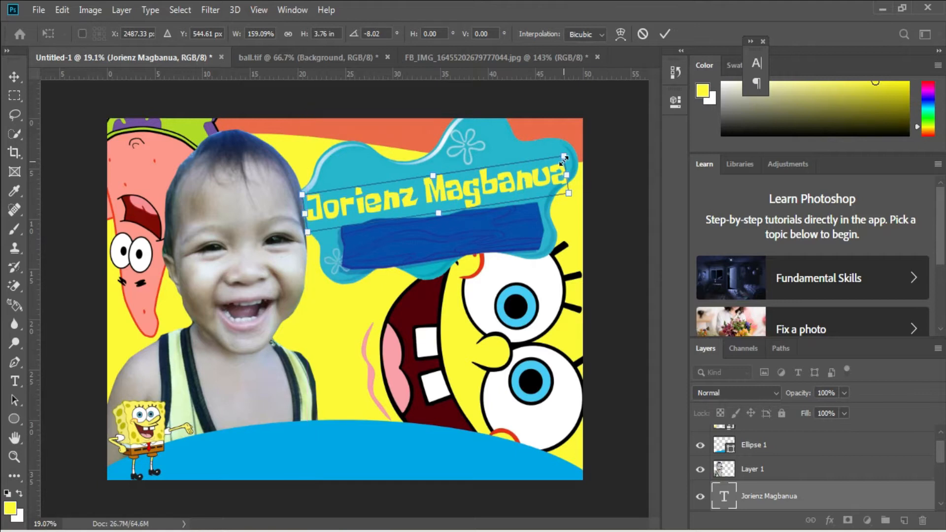
left_click_drag(582, 163, 567, 145)
key("Return")
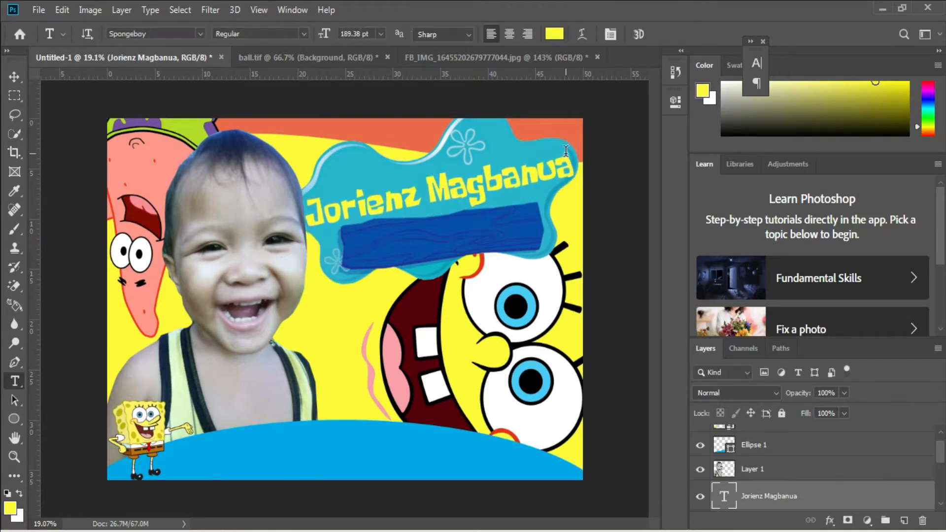
Add an outside stroke to the name text, coloured #ea6b48 as sampled from the canvas's orange background.
right_click(785, 497)
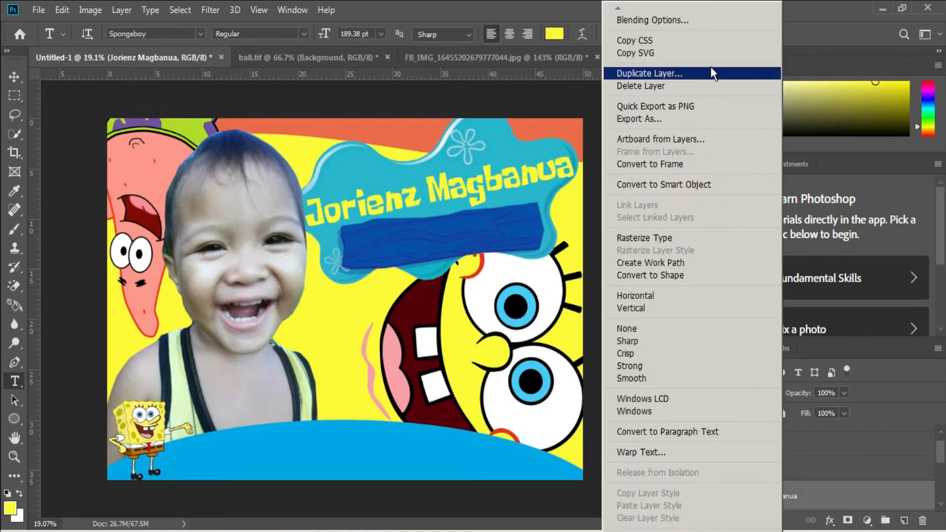
left_click(719, 22)
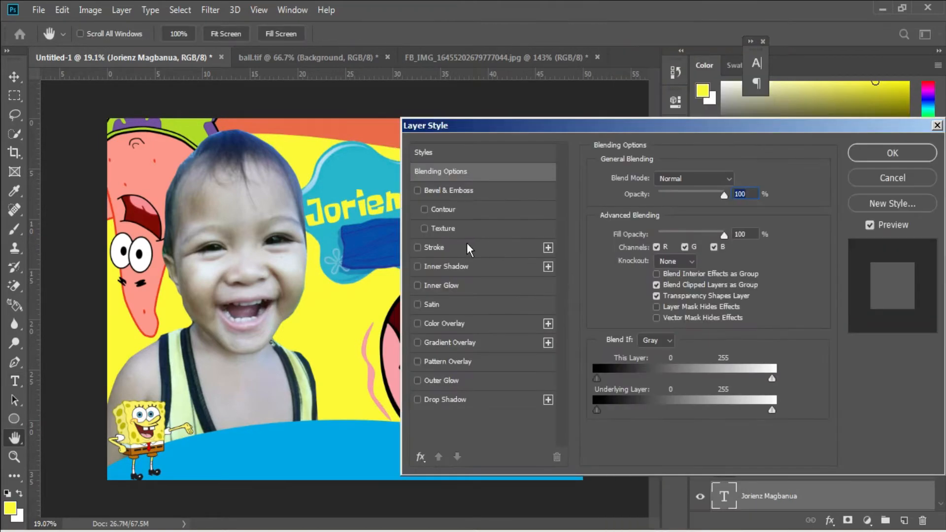
left_click(436, 248)
left_click(624, 294)
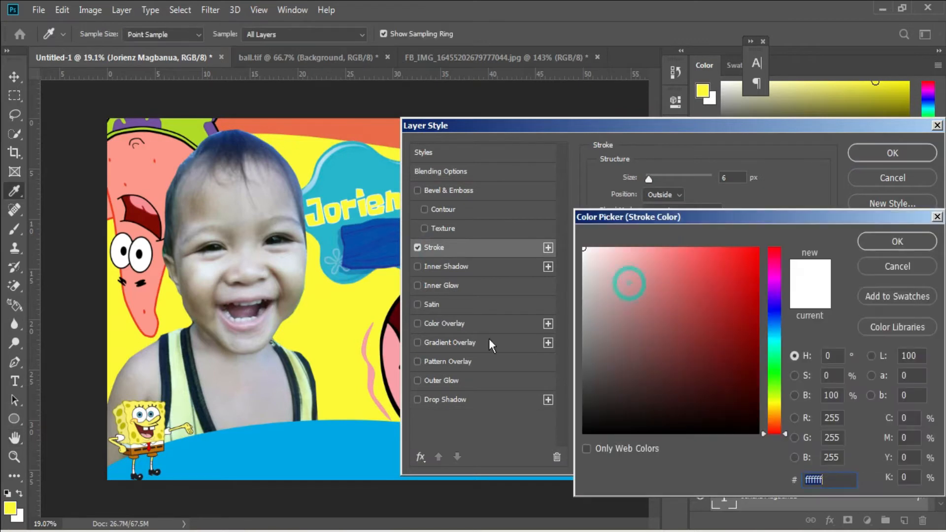
left_click(364, 323)
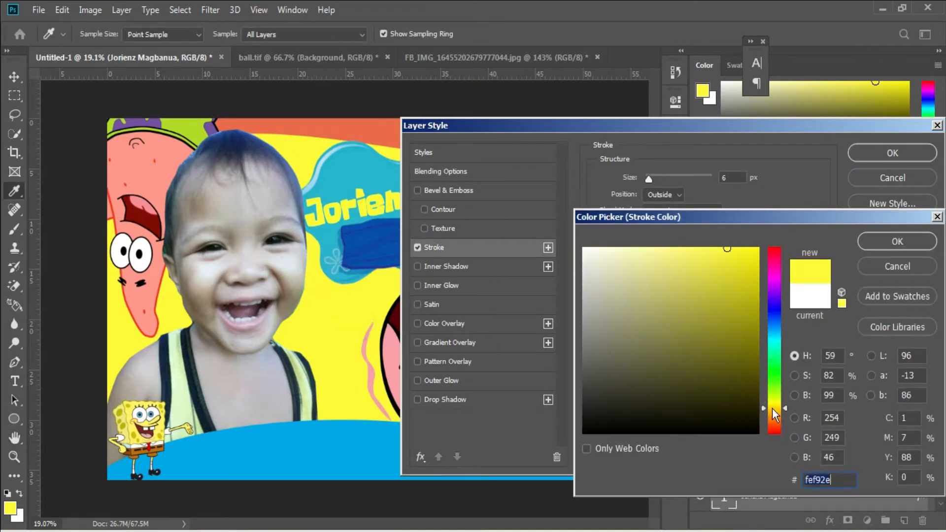
left_click_drag(771, 400, 772, 408)
left_click(751, 263)
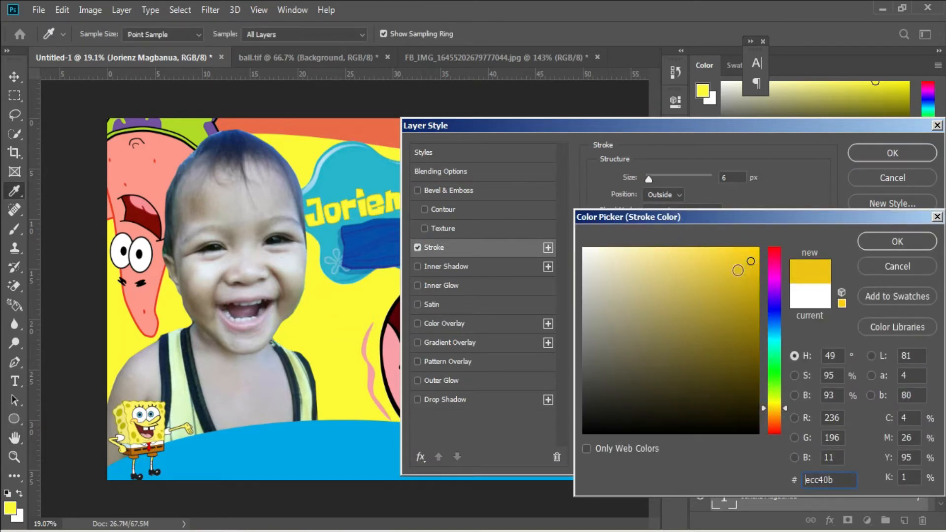
left_click(385, 129)
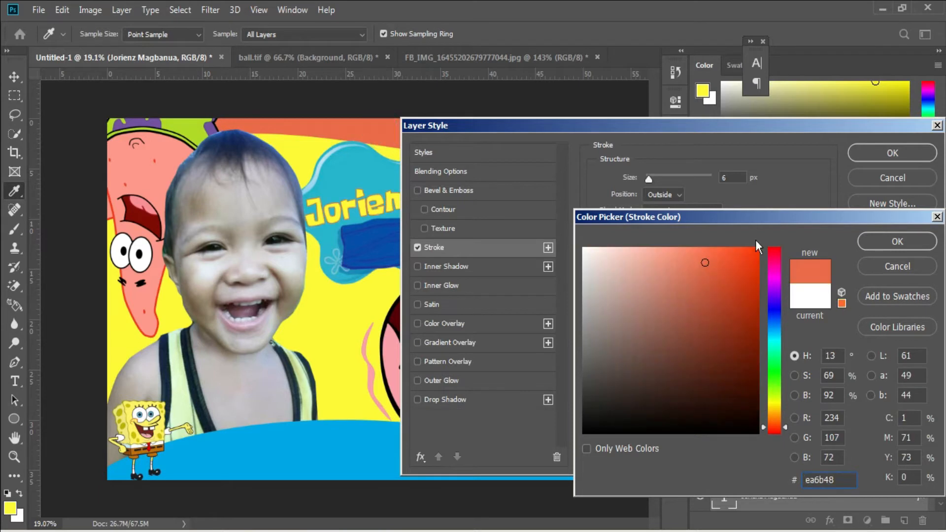
left_click(906, 248)
Set the name text's stroke size to 10 px.
left_click(734, 179)
key("Up")
key("Up")
key("Up")
key("Up")
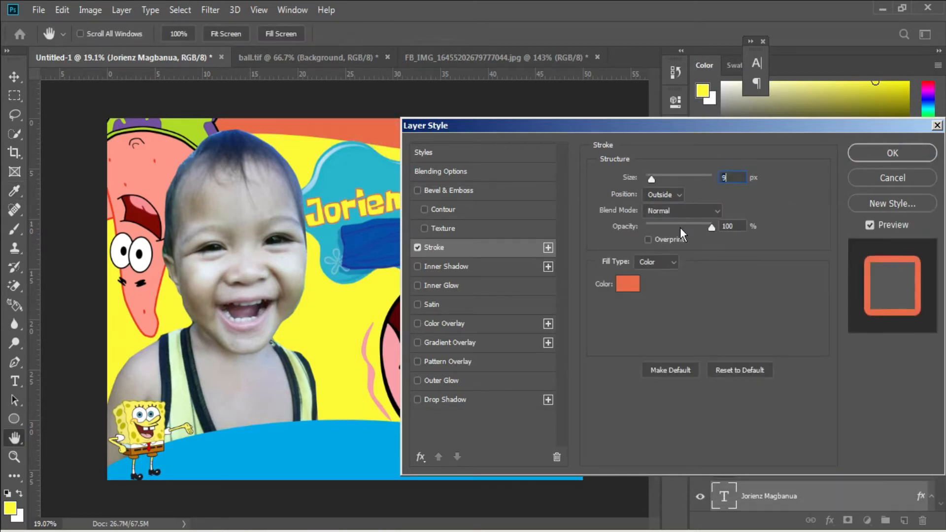
Add a black drop shadow at 65% opacity to the name text and apply the layer style.
left_click_drag(695, 121, 825, 99)
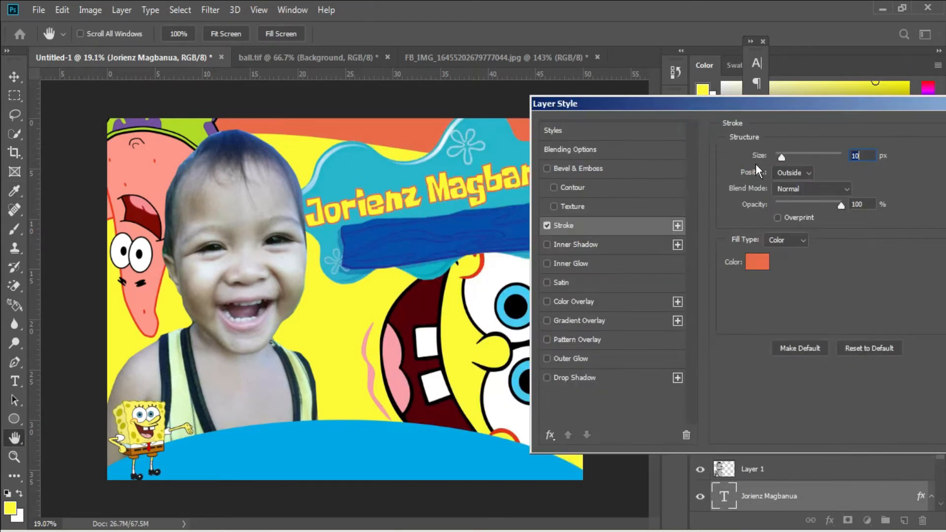
left_click(587, 379)
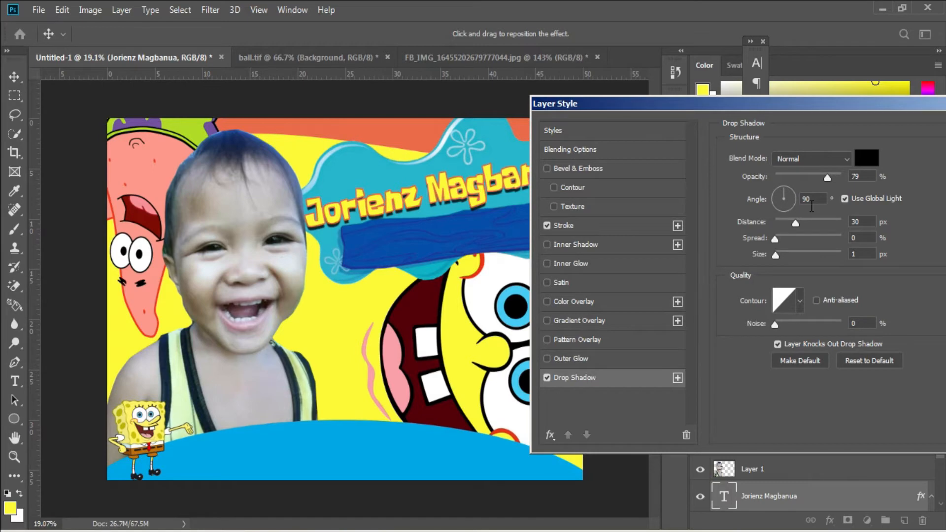
left_click(818, 178)
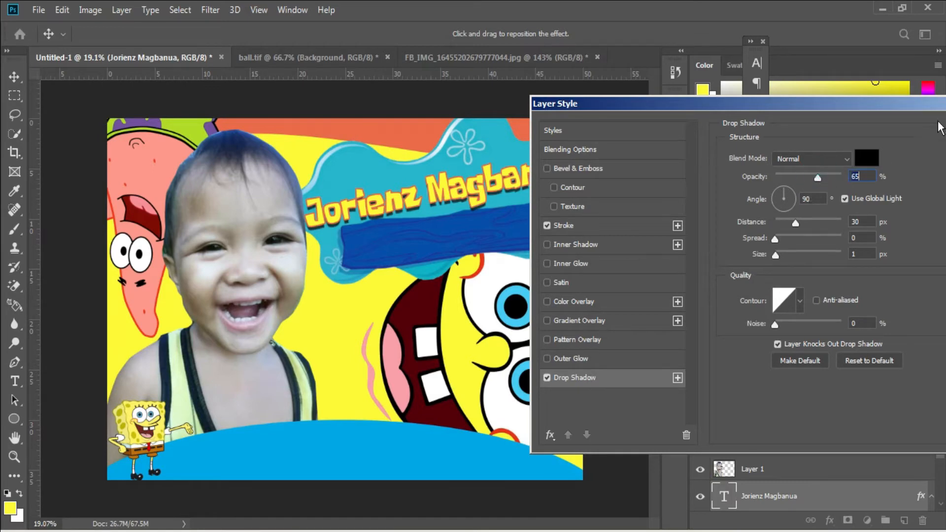
left_click_drag(925, 105, 563, 219)
left_click(658, 248)
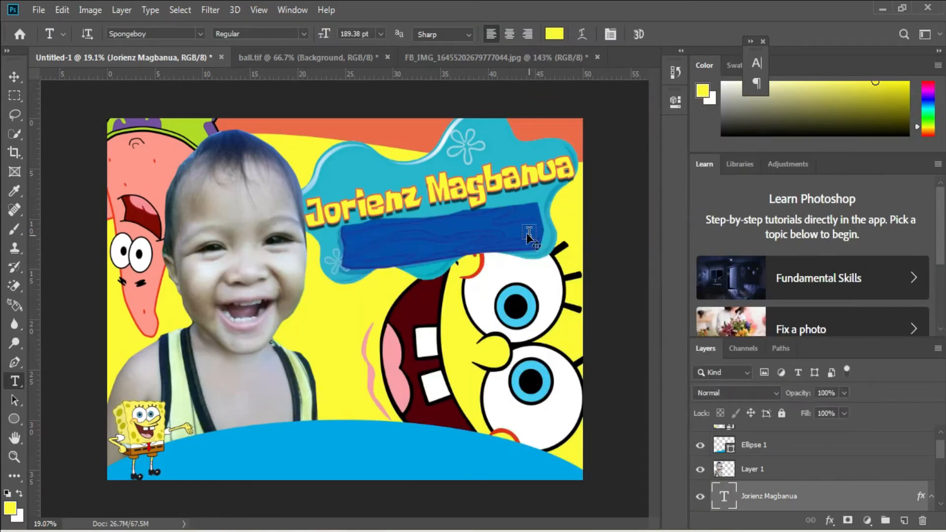
Add the text "2nd BIRTHDAY" in white #ffffff on the dark blue plank below the child's name.
scroll(527, 235, "up", 3)
left_click(374, 246)
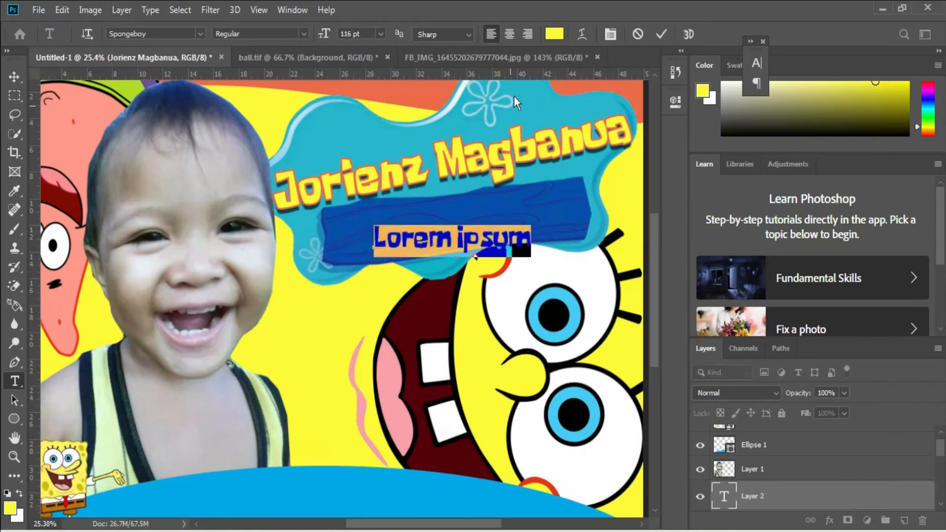
left_click(554, 33)
left_click(623, 296)
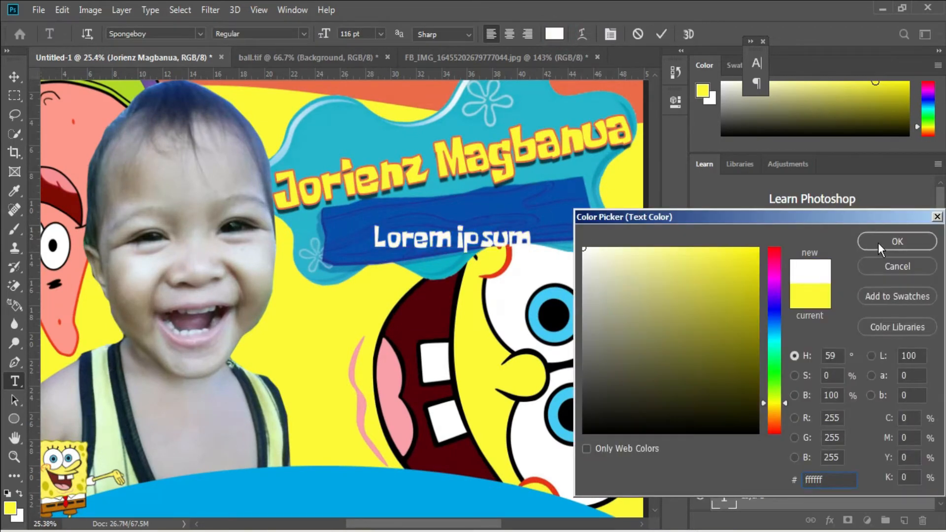
left_click(878, 243)
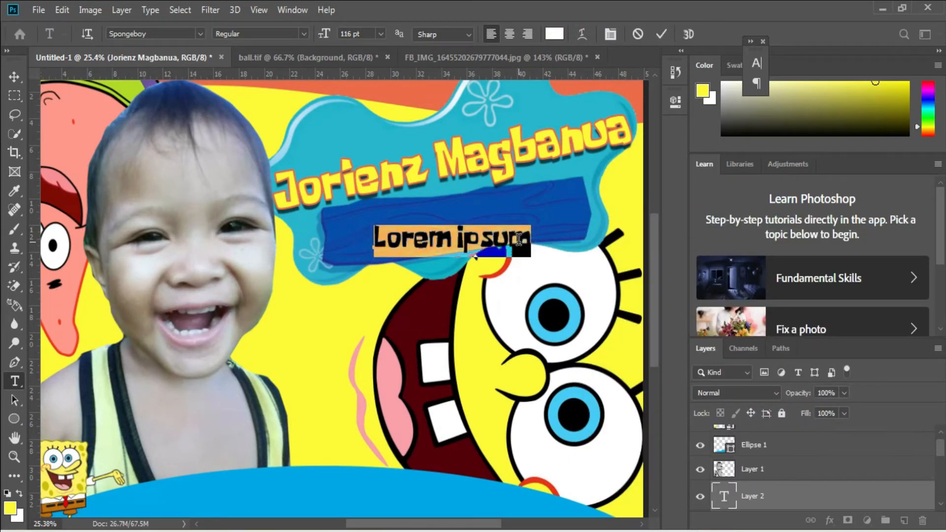
type("2")
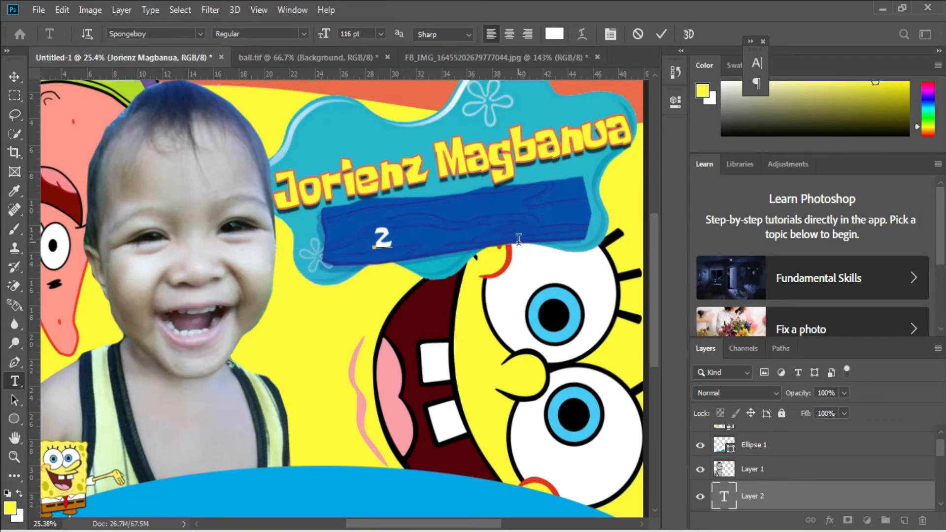
type("nd")
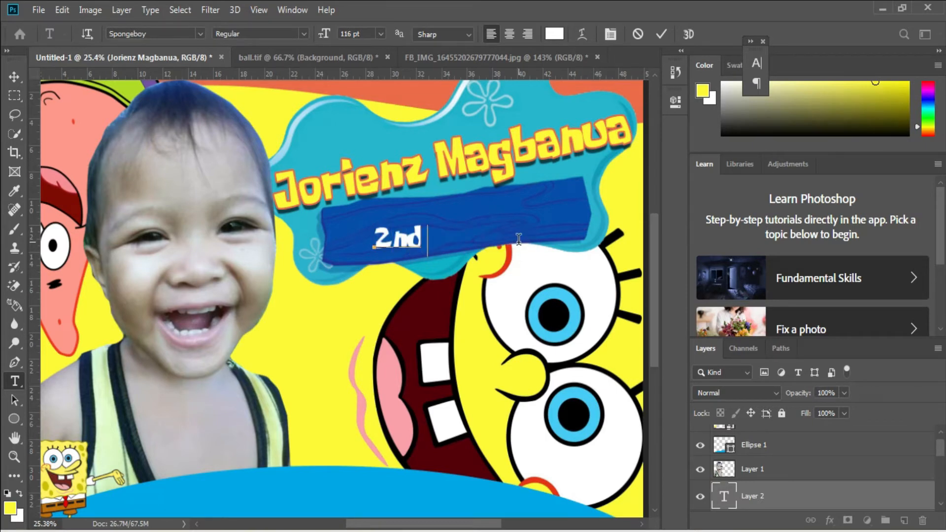
type(" BIRTHDAY")
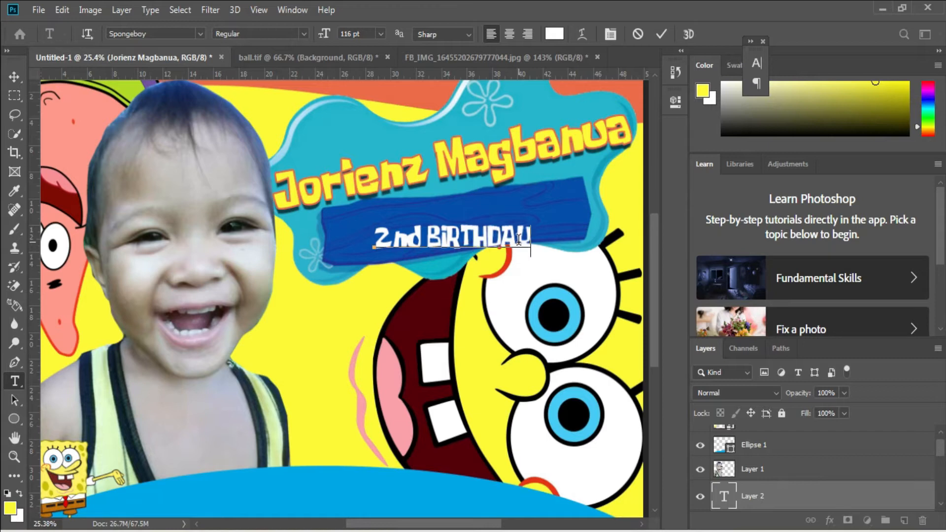
key("ctrl+Return")
Change the lowercase "nd" in the birthday text to uppercase so it reads "2ND BIRTHDAY".
left_click_drag(387, 239, 420, 240)
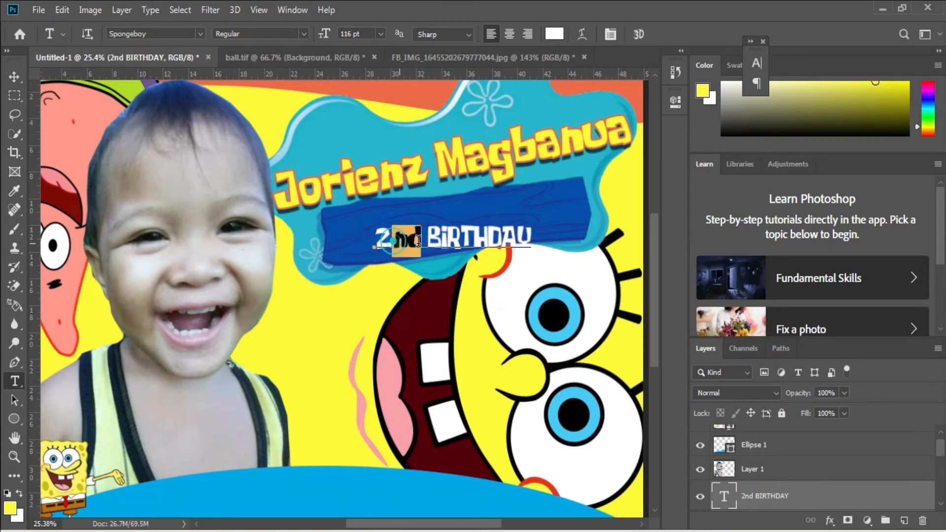
type("ND")
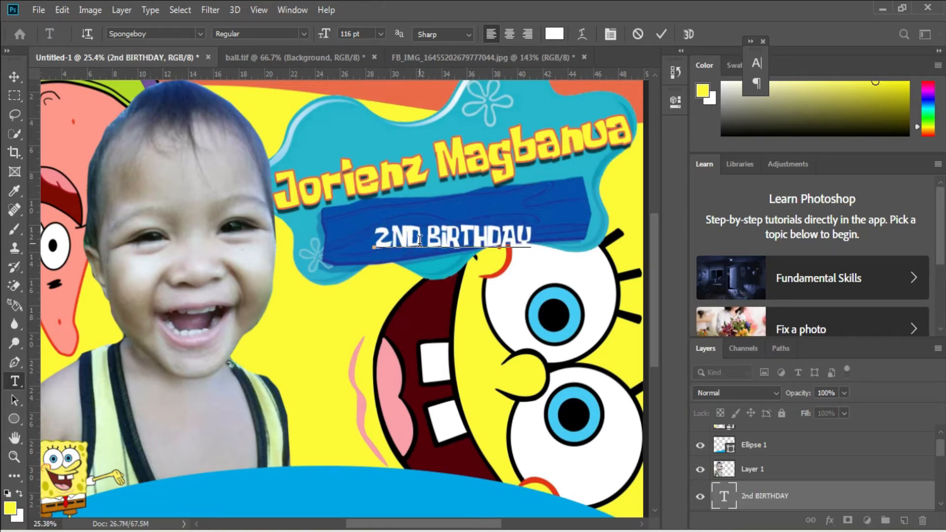
key("ctrl+Return")
Enlarge the "2ND BIRTHDAY" text to about 156%, tilt it about -5°, and fit it onto the dark blue plank.
key("ctrl+t")
left_click_drag(562, 223, 584, 194)
left_click_drag(370, 227, 343, 206)
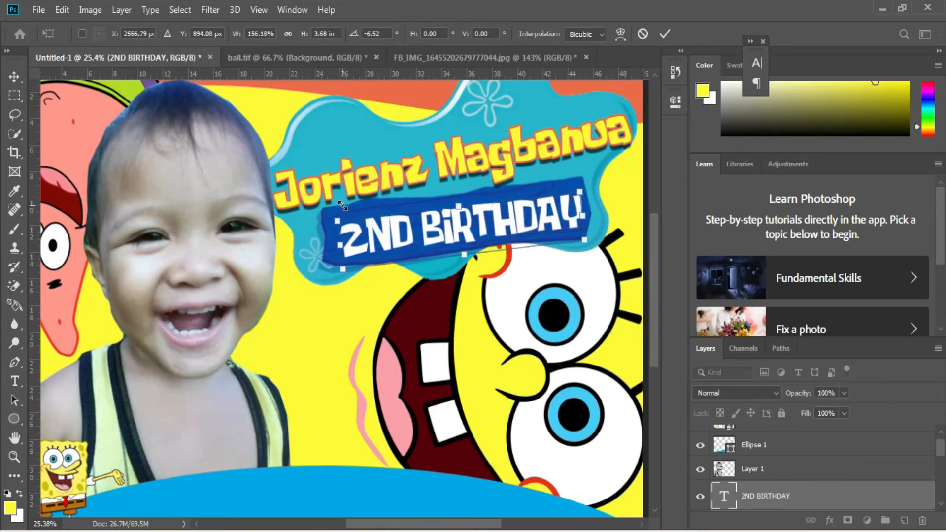
left_click_drag(599, 184, 602, 187)
left_click_drag(546, 223, 545, 223)
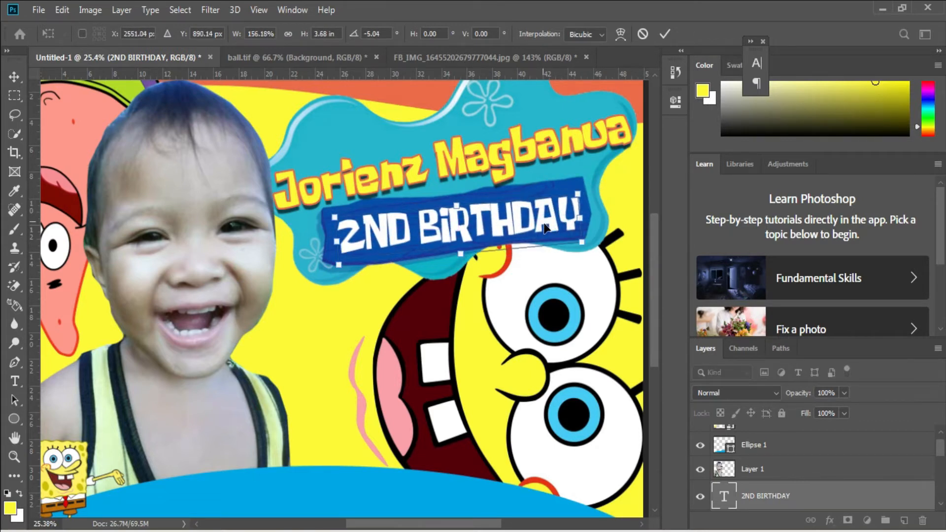
key("Up")
key("Up")
key("Up")
key("Up")
key("Up")
key("Left")
key("Left")
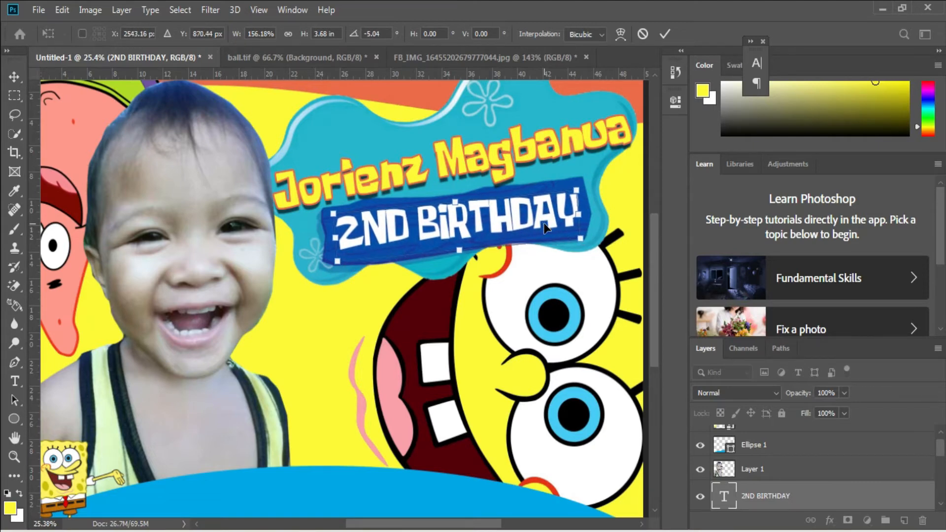
key("Return")
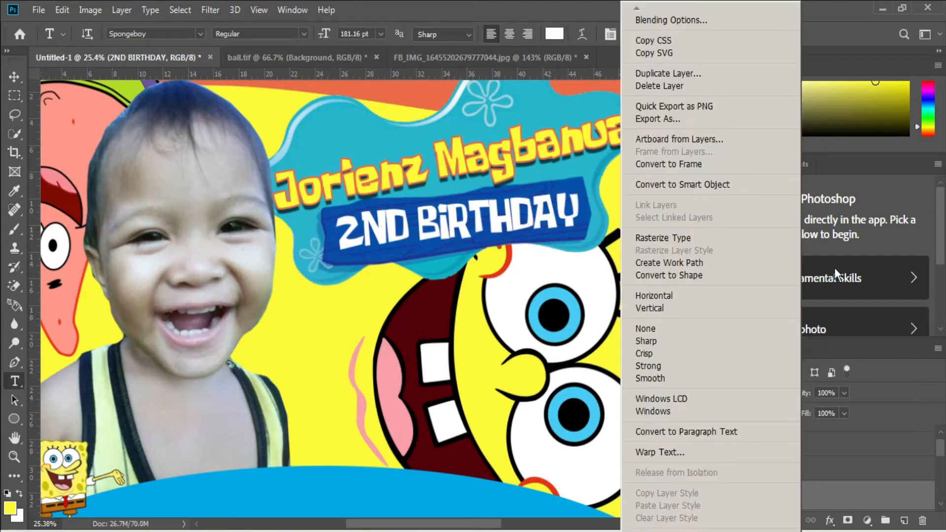
Add a black drop shadow with 30 px distance and 1 px size to the "2ND BIRTHDAY" text, adjusting its opacity.
right_click(799, 508)
left_click(717, 20)
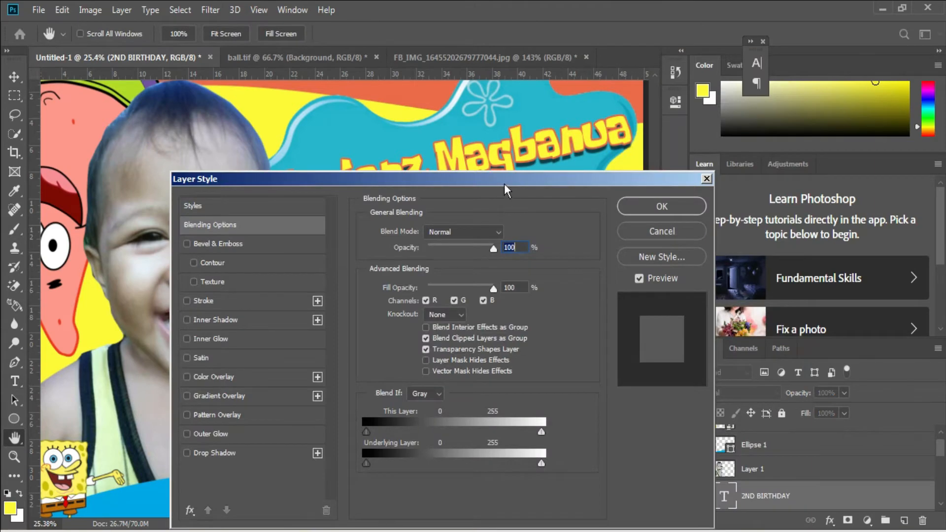
left_click_drag(505, 186, 878, 133)
left_click(646, 383)
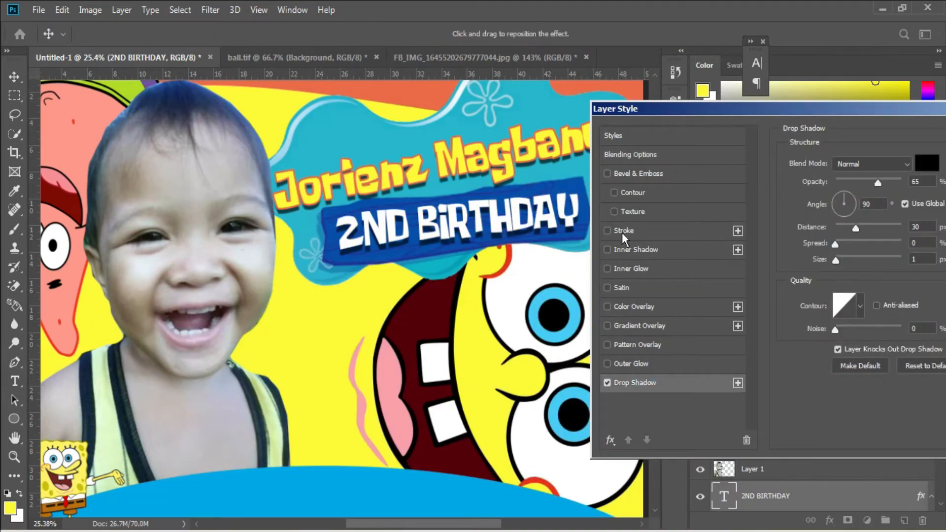
left_click_drag(863, 112, 711, 113)
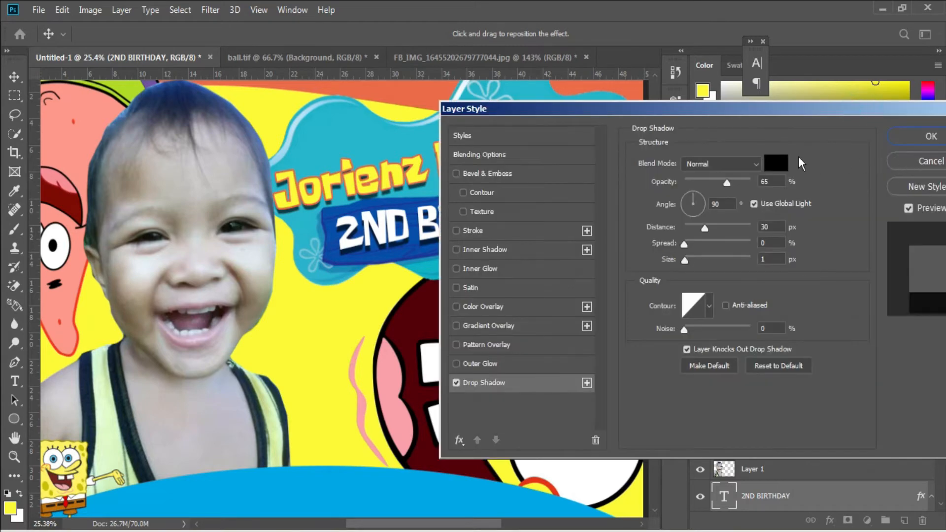
left_click(720, 180)
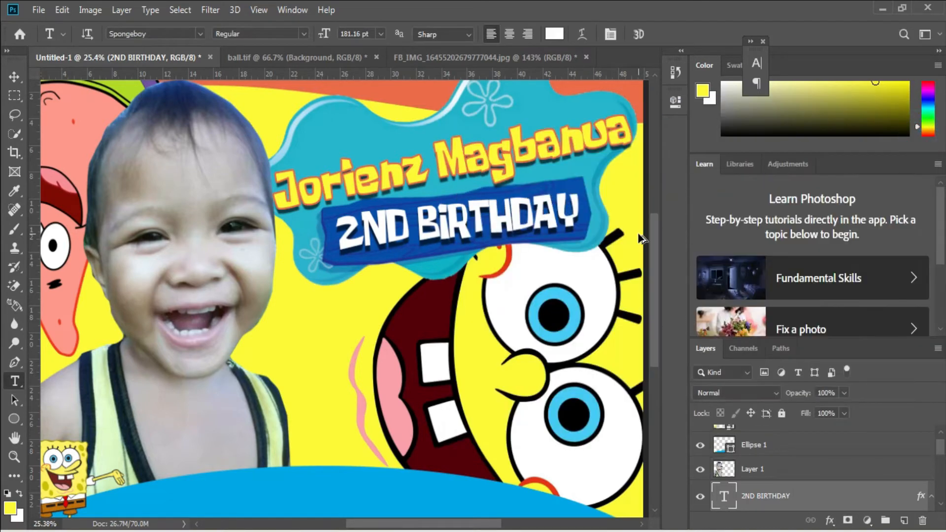
Draw a blue rounded rectangle with a 10 px radius, about 551 by 771 px, beside the child, directly above the photo layer.
key("ctrl+0")
scroll(640, 237, "down", 2)
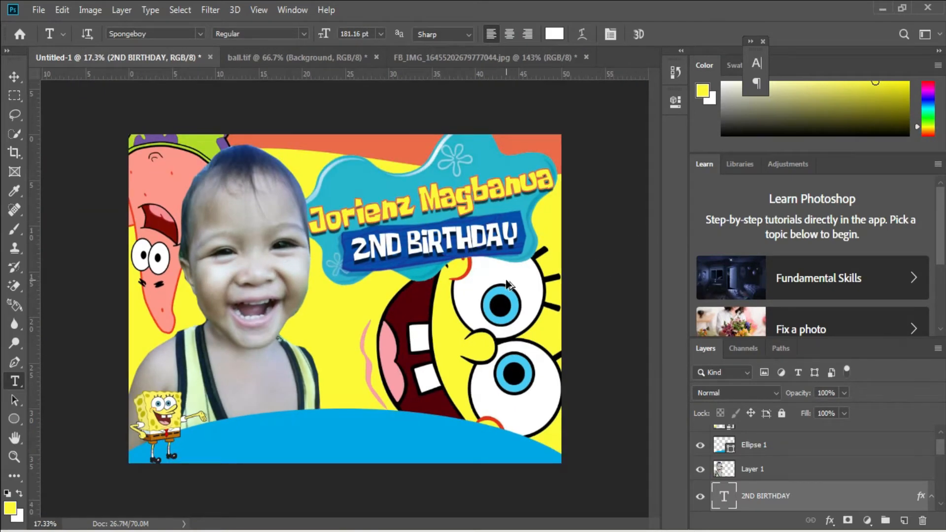
scroll(509, 286, "up", 1)
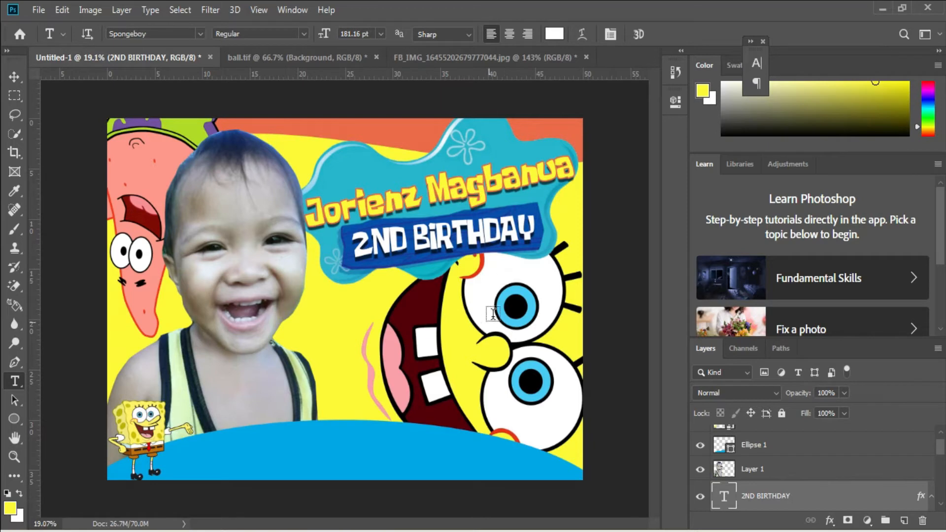
key("v")
right_click(291, 384)
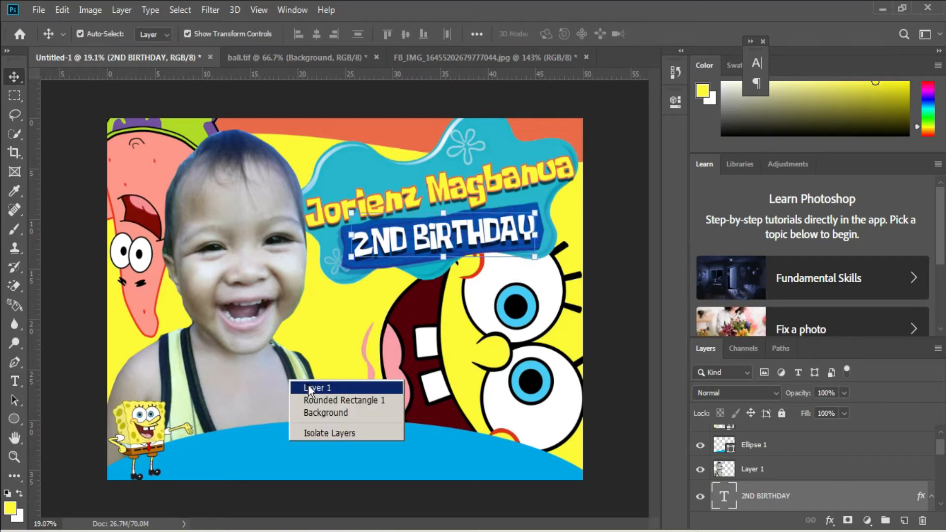
left_click(305, 388)
left_click(18, 419)
right_click(18, 419)
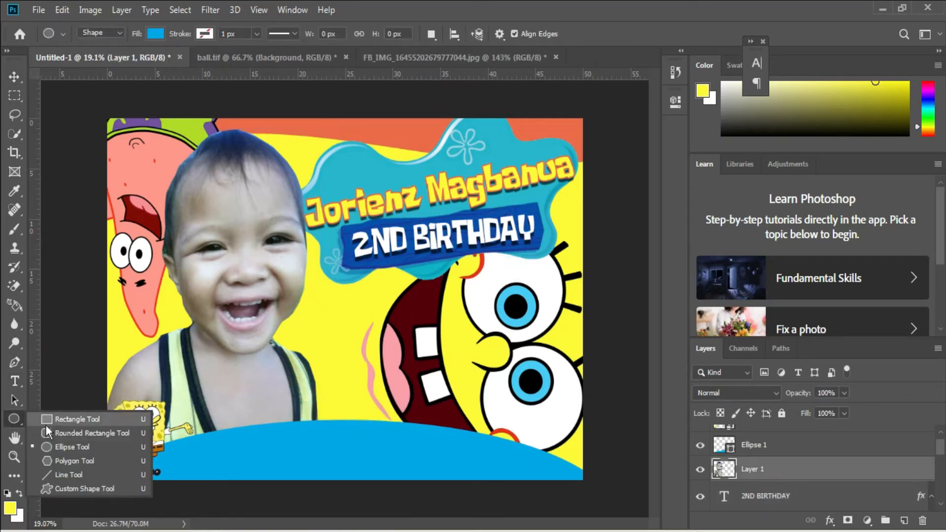
left_click(76, 433)
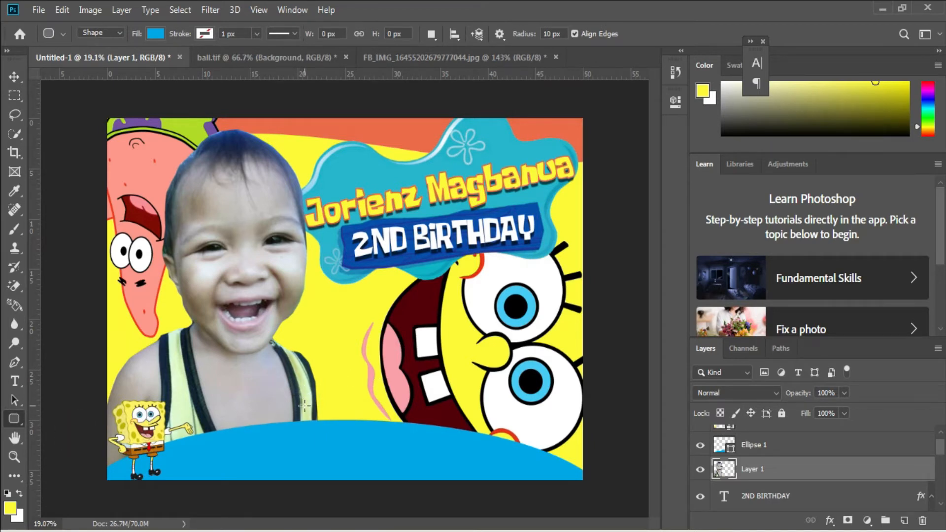
key("v")
right_click(345, 446)
left_click(365, 451)
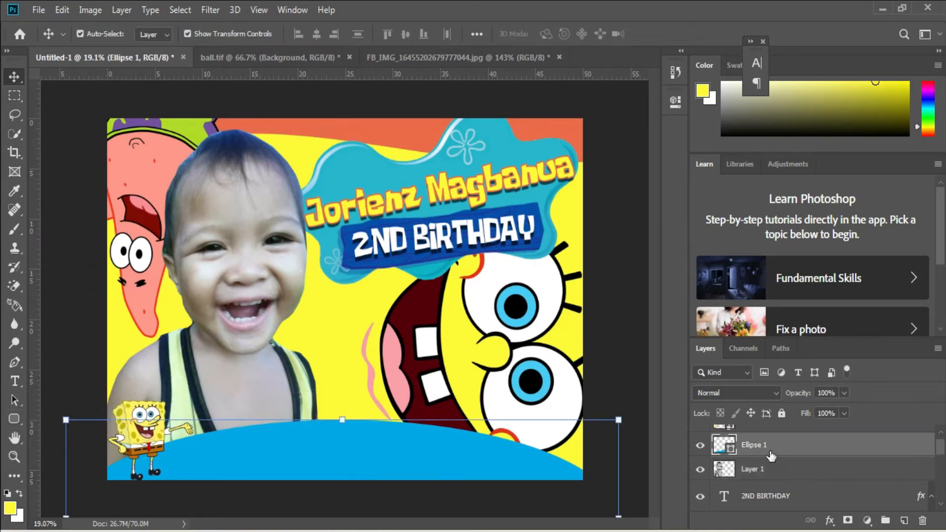
left_click(762, 469)
left_click(15, 420)
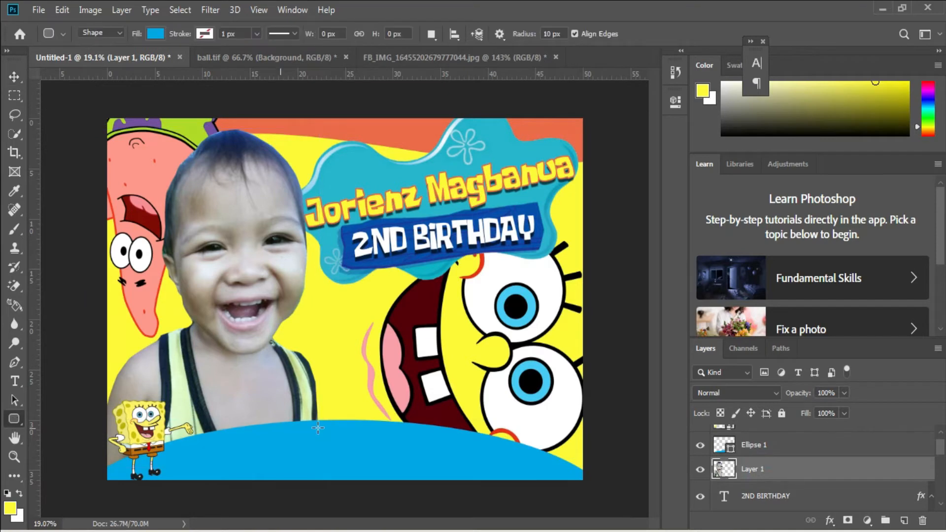
left_click_drag(303, 352, 375, 460)
Enlarge the blue rounded rectangle and tilt it slightly counter-clockwise.
key("ctrl+t")
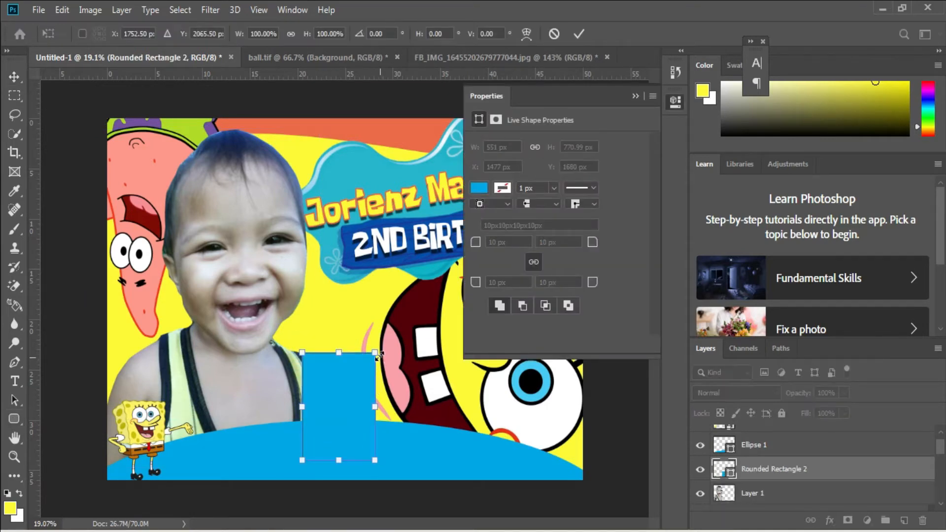
left_click_drag(377, 353, 389, 337)
key("Return")
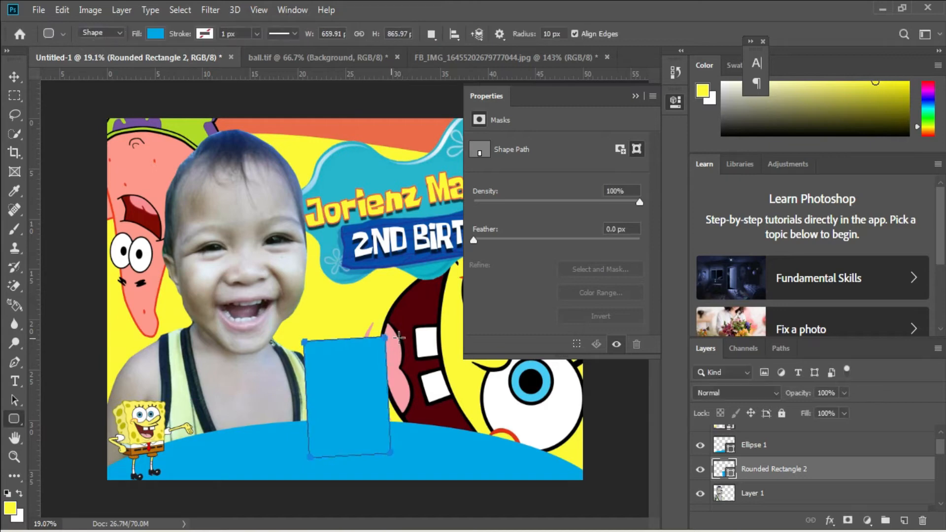
left_click(640, 93)
Give the rounded rectangle a 16 px outside stroke in yellow sampled from the canvas background.
right_click(791, 470)
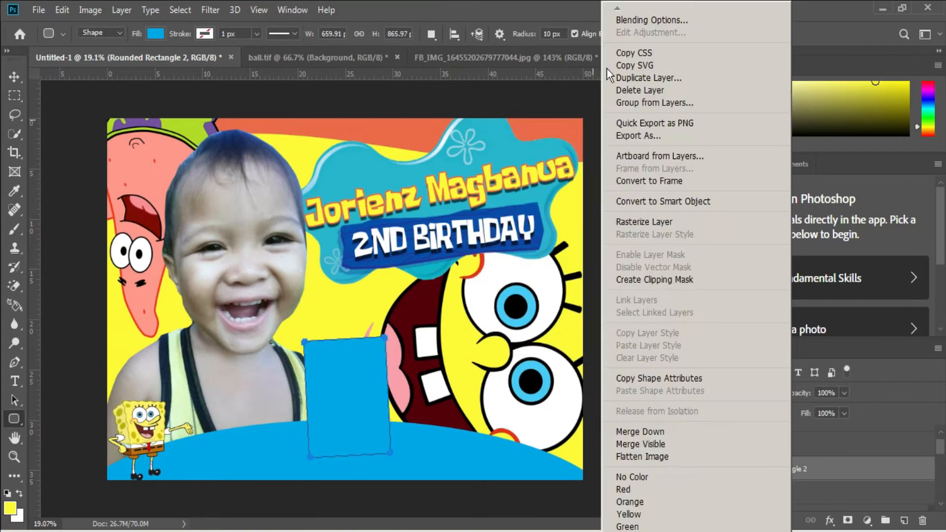
left_click(647, 21)
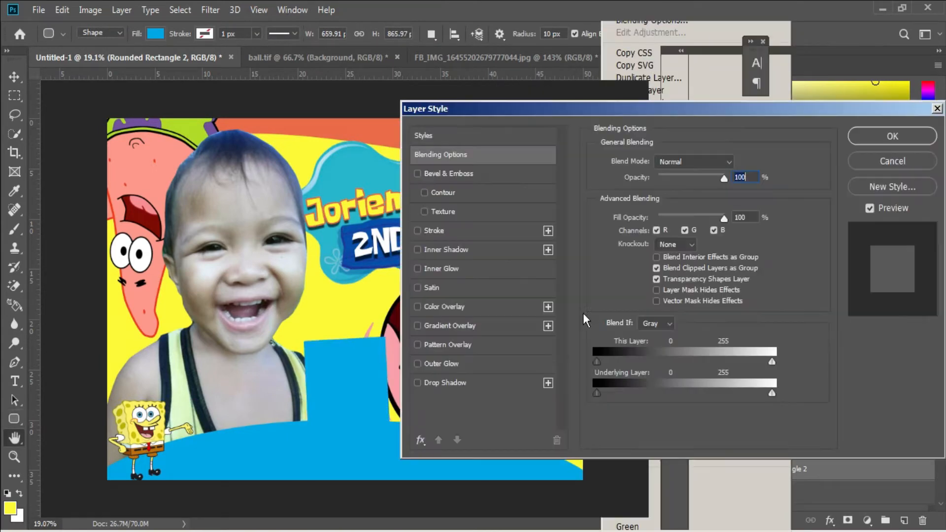
left_click(432, 231)
left_click_drag(652, 162, 655, 161)
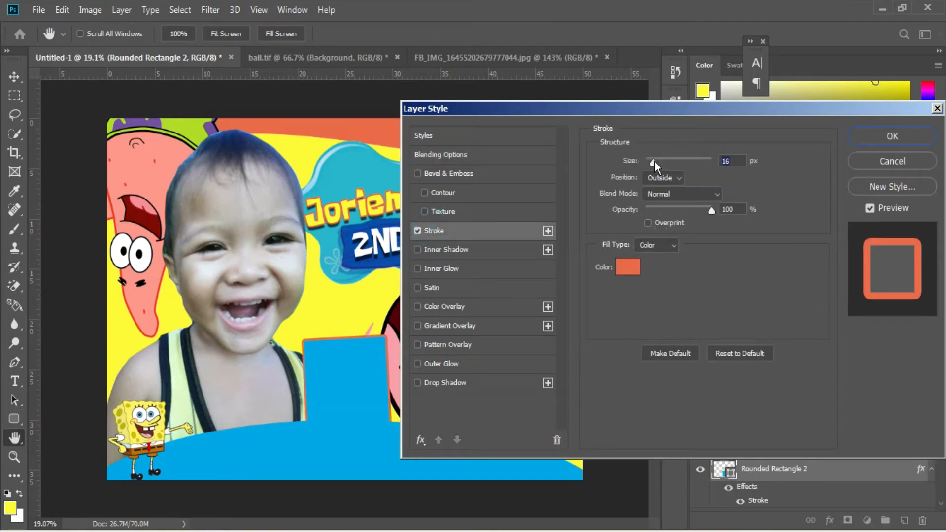
left_click(628, 266)
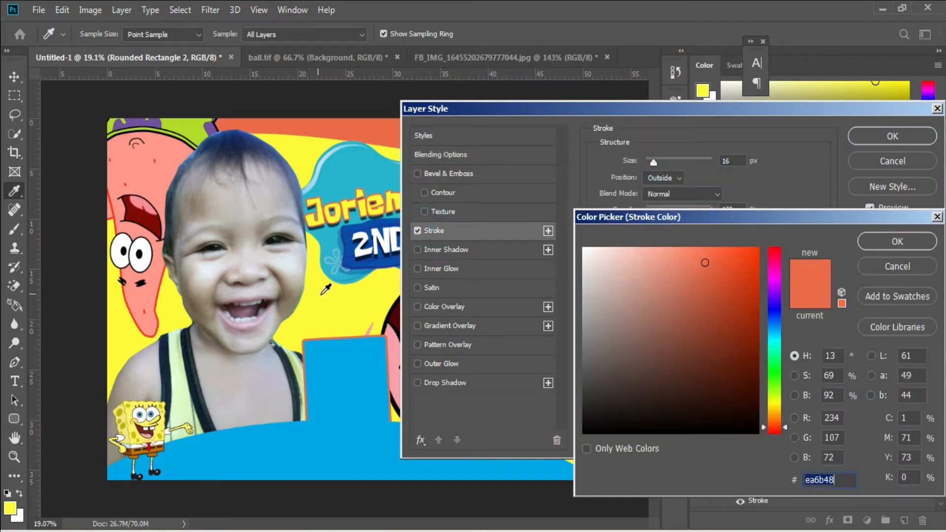
left_click(325, 288)
left_click(893, 248)
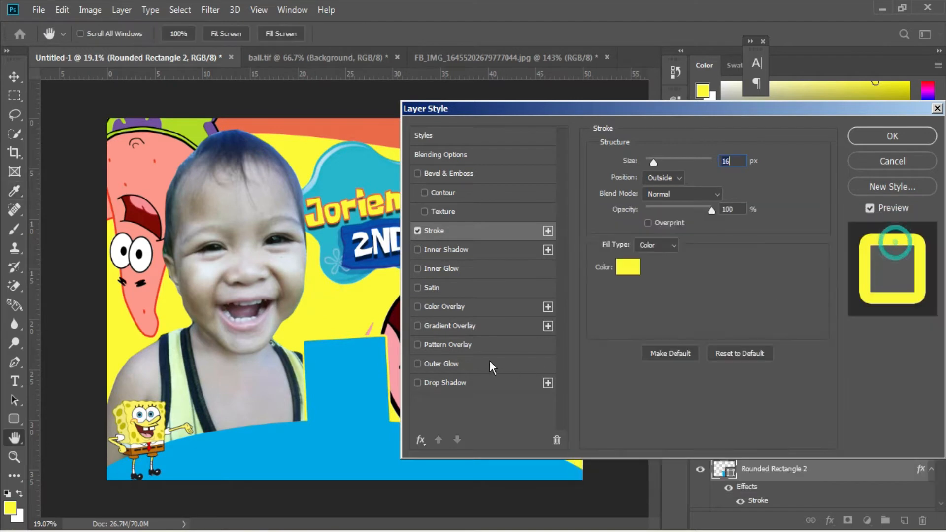
Add an outer glow in the background's orange with 100% spread and a slightly reduced size, and apply the layer style.
left_click(455, 363)
left_click(628, 221)
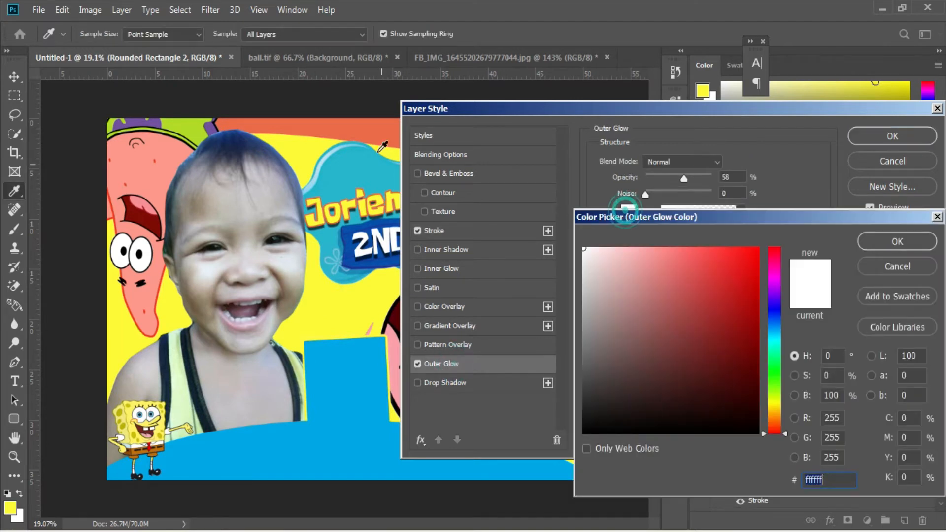
left_click(373, 129)
left_click(875, 248)
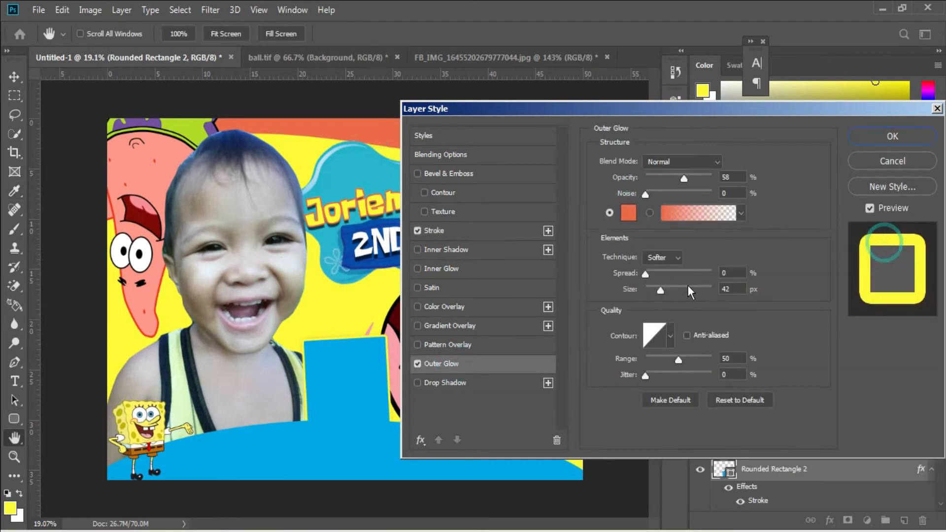
left_click_drag(646, 274, 717, 279)
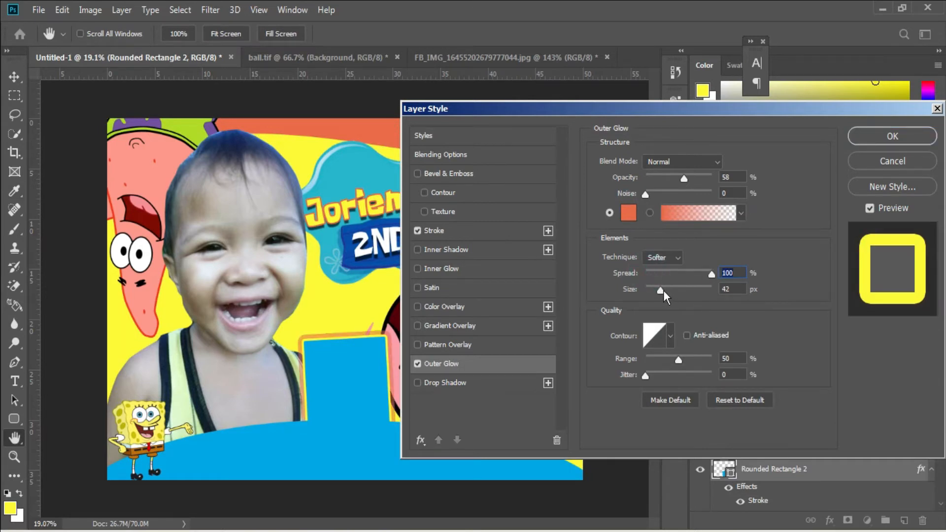
left_click_drag(664, 291, 658, 287)
left_click(914, 143)
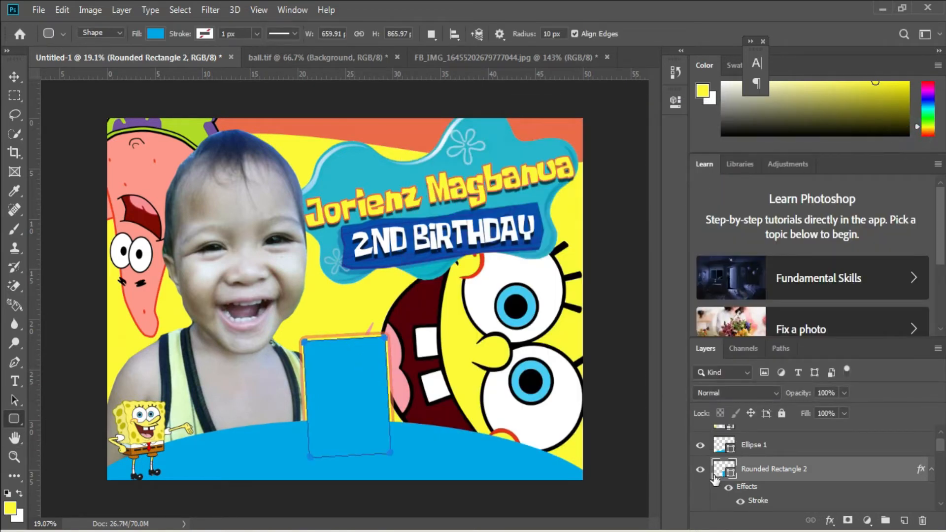
Move the rounded rectangle layer above the Ellipse 1 layer and duplicate the frame toward the child's side.
left_click_drag(759, 457, 759, 434)
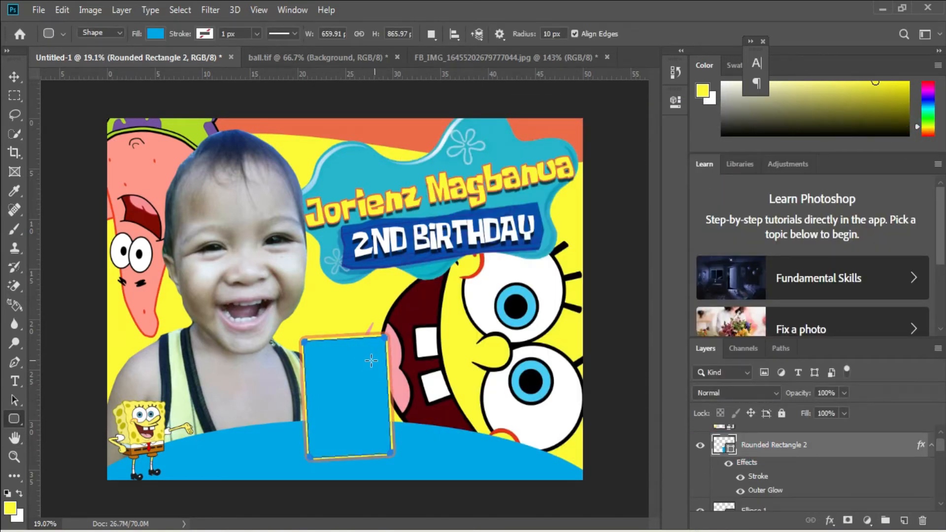
key("v")
left_click_drag(366, 387, 315, 400)
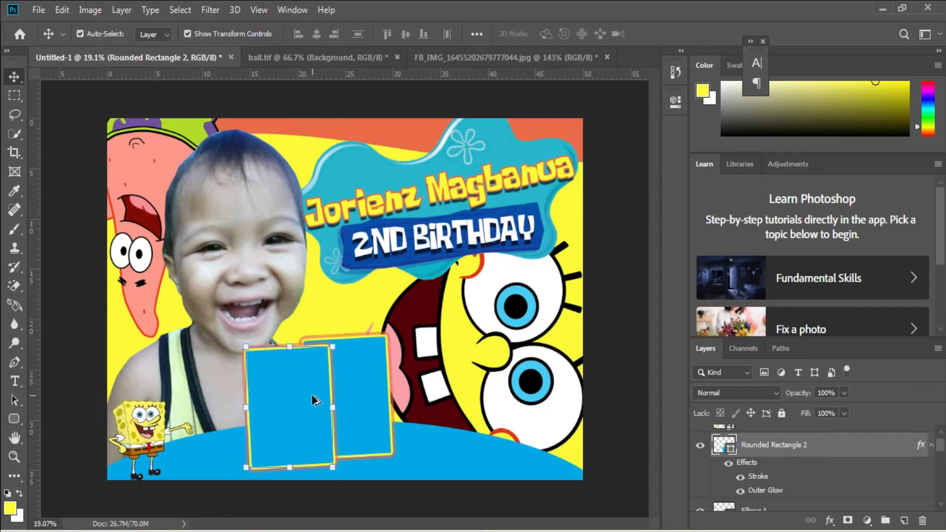
Scale the duplicated frame to about 82%, rotate it about -4.5°, and set it against the original frame's left edge.
key("ctrl+t")
left_click_drag(333, 347, 279, 388)
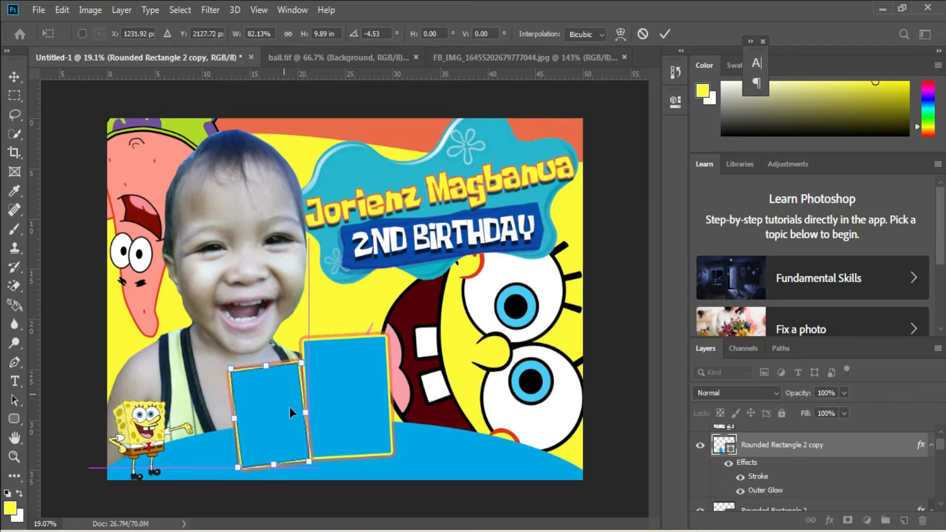
key("Return")
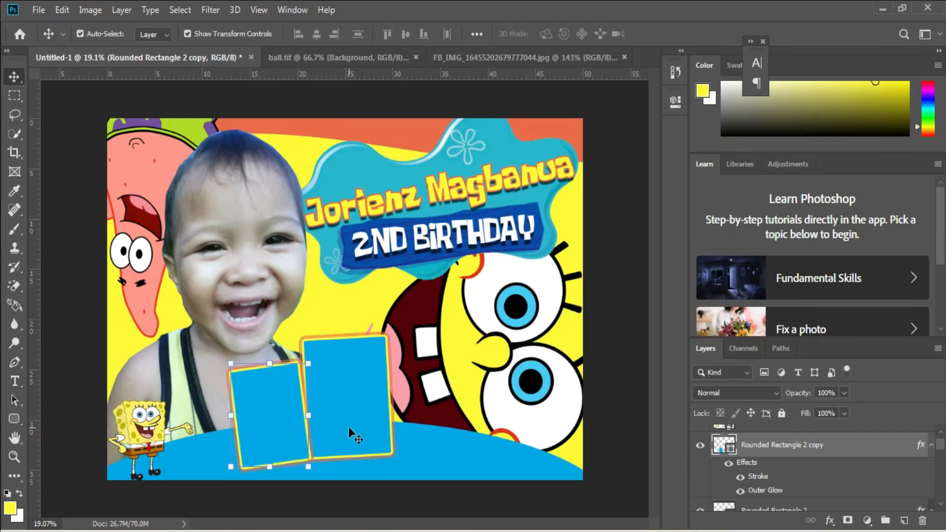
Duplicate the smaller frame to the other side of the large frame and flip the copy horizontally.
left_click_drag(282, 421, 436, 407)
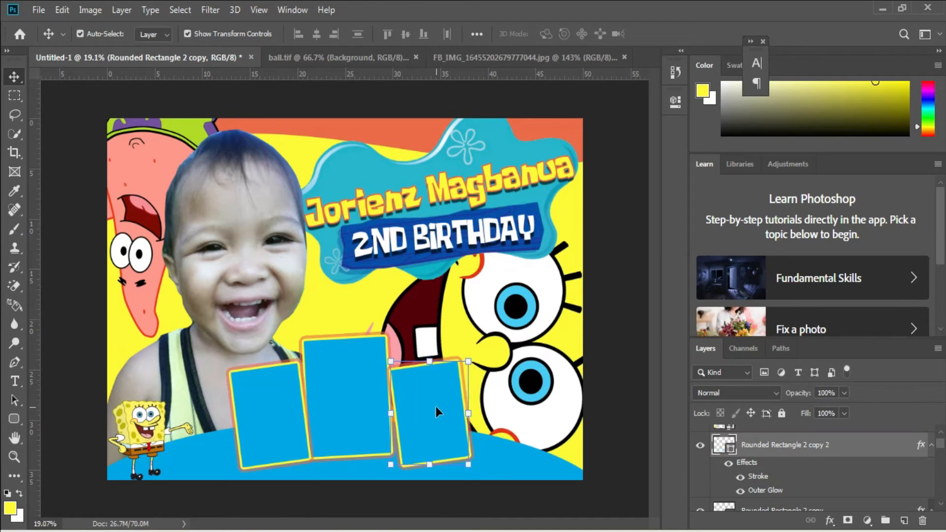
key("ctrl+t")
right_click(436, 406)
left_click(486, 386)
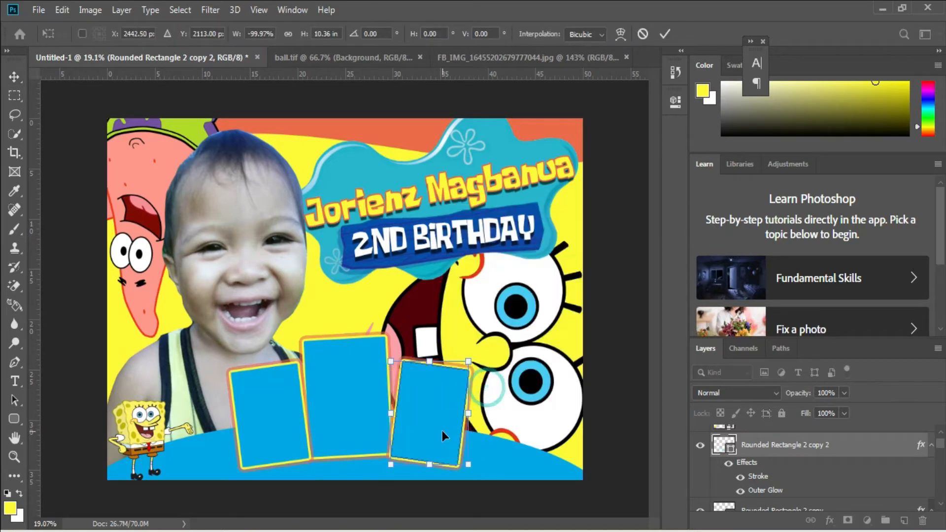
Rotate the flipped frame slightly counter-clockwise and position it close against the large frame's right edge.
left_click_drag(451, 408, 448, 408)
left_click_drag(497, 386, 499, 379)
left_click_drag(443, 417, 420, 434)
key("Return")
key("shift+Right")
key("shift+Right")
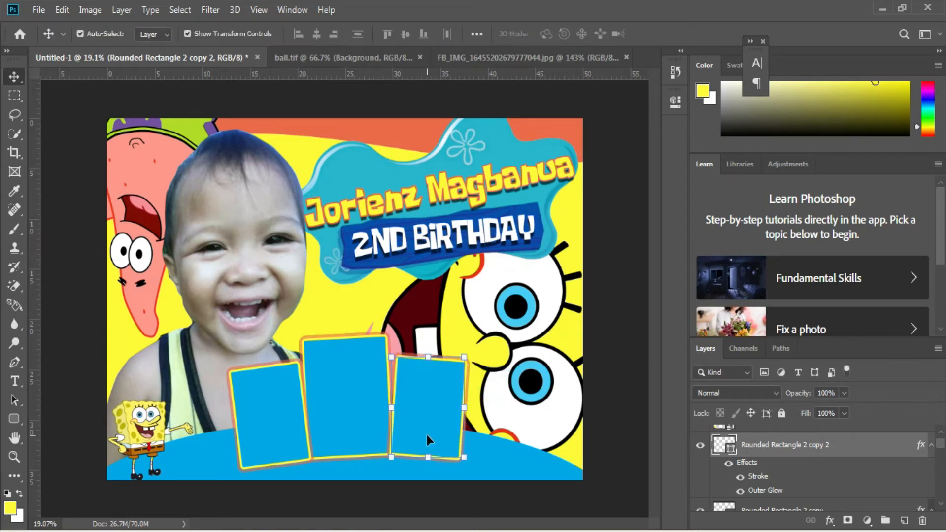
Nudge the flipped small frame closer to the large frame's right edge.
key("shift+Left")
key("shift+Left")
key("shift+Left")
key("shift+Left")
key("shift+Left")
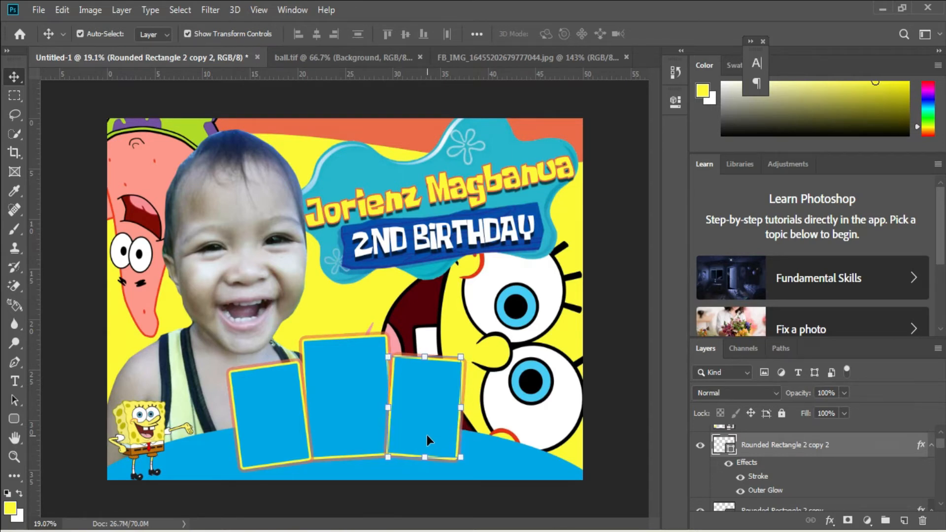
right_click(348, 365)
left_click(380, 398)
left_click(39, 11)
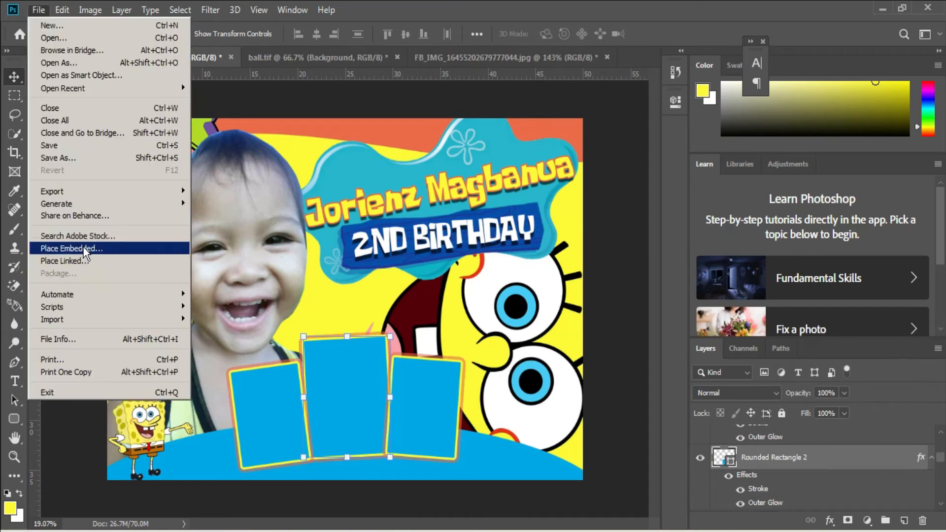
left_click(84, 247)
double_click(154, 119)
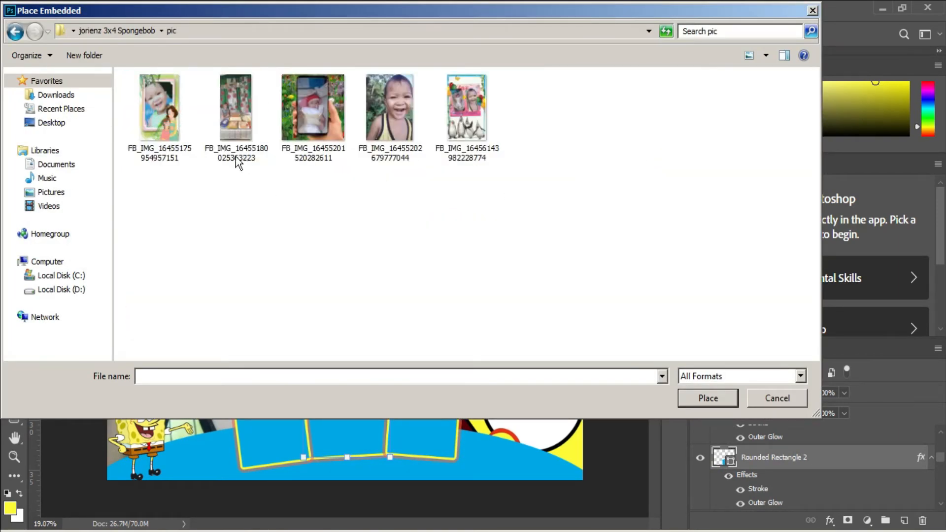
left_click(771, 403)
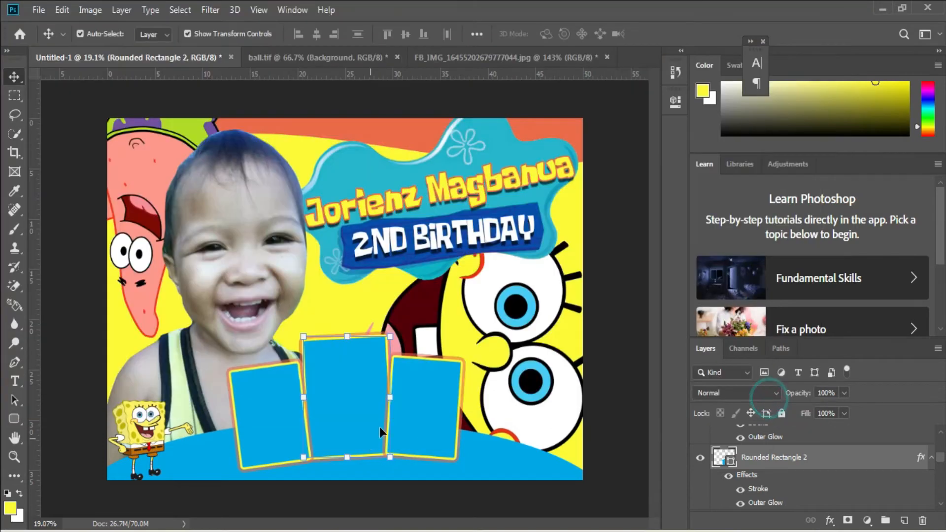
Duplicate the small frame left of the large one toward the SpongeBob figure and scale the copy to about 87%.
right_click(278, 402)
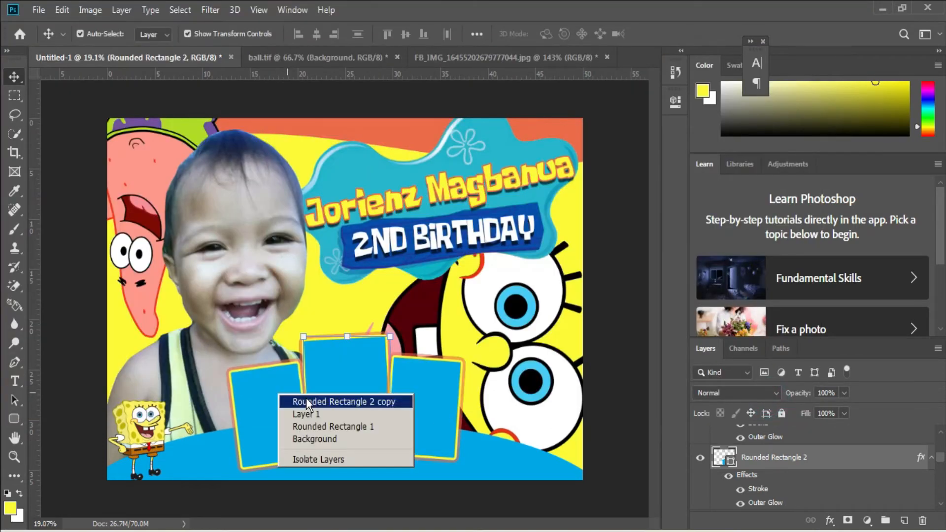
left_click(306, 398)
left_click_drag(275, 402, 216, 406)
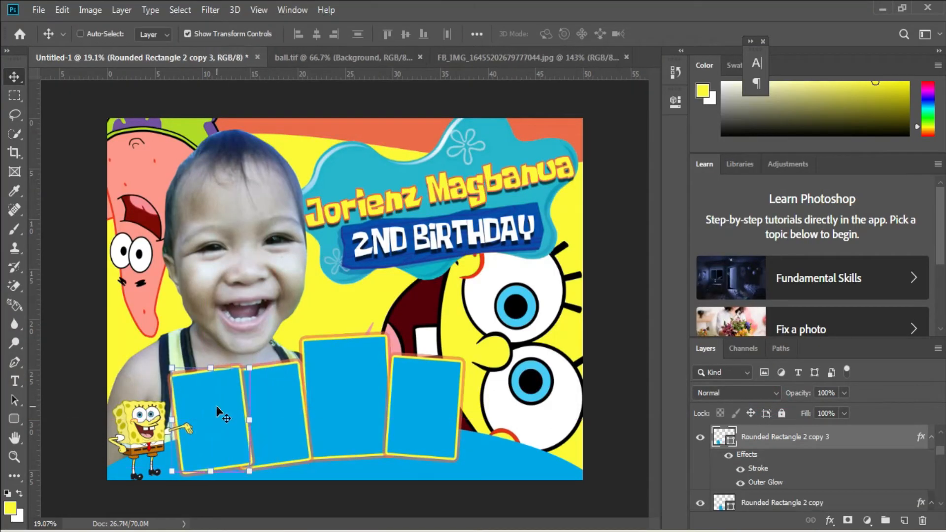
key("ctrl+t")
left_click_drag(170, 364, 181, 381)
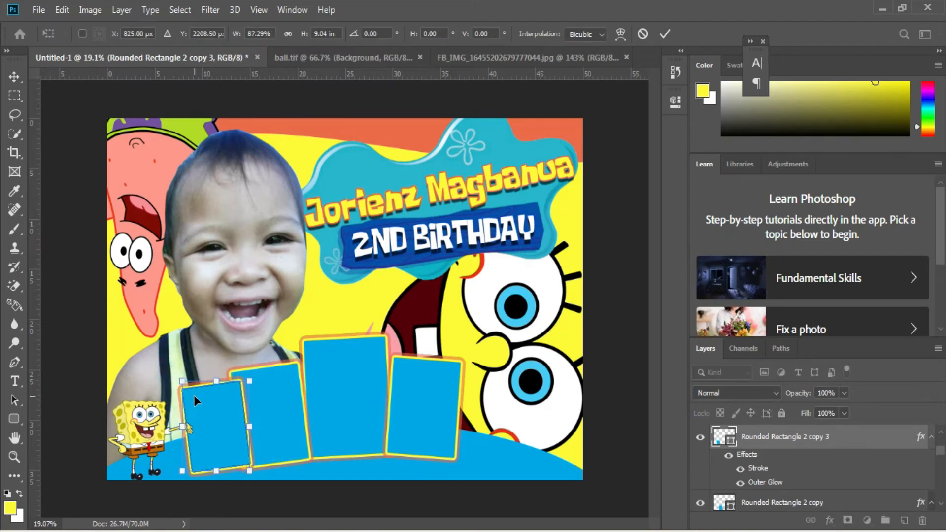
Shift the scaled frame copy slightly down and left so it sits against the neighbouring frame's left edge.
left_click_drag(221, 444, 217, 442)
key("Down")
key("Left")
key("Left")
key("Left")
key("Left")
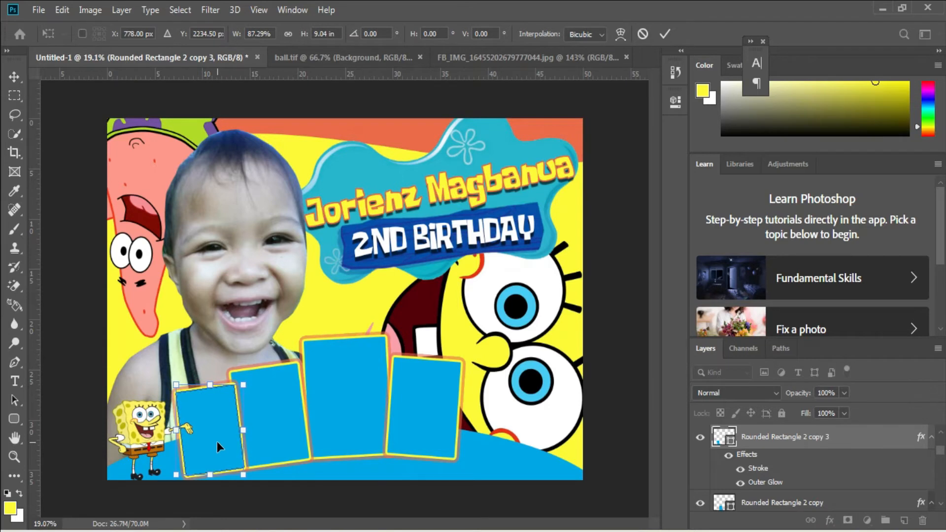
key("Left")
key("Return")
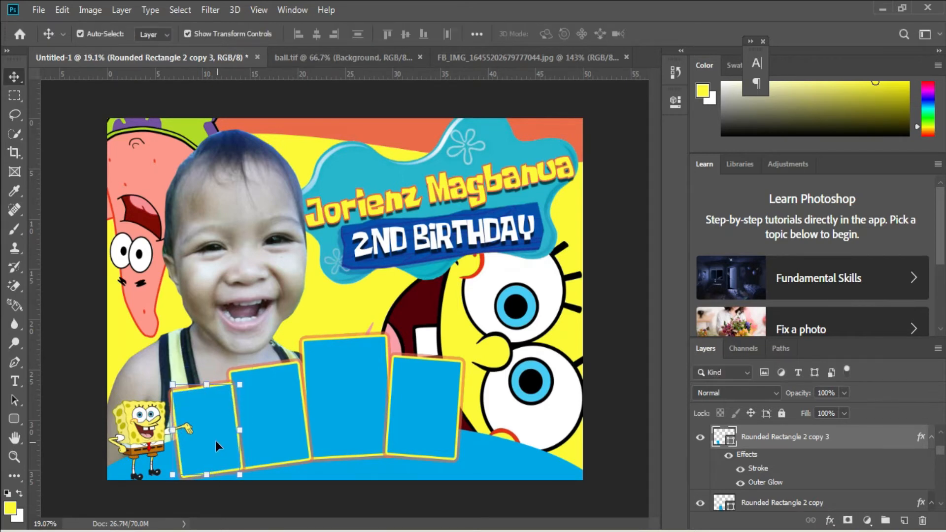
left_click(37, 10)
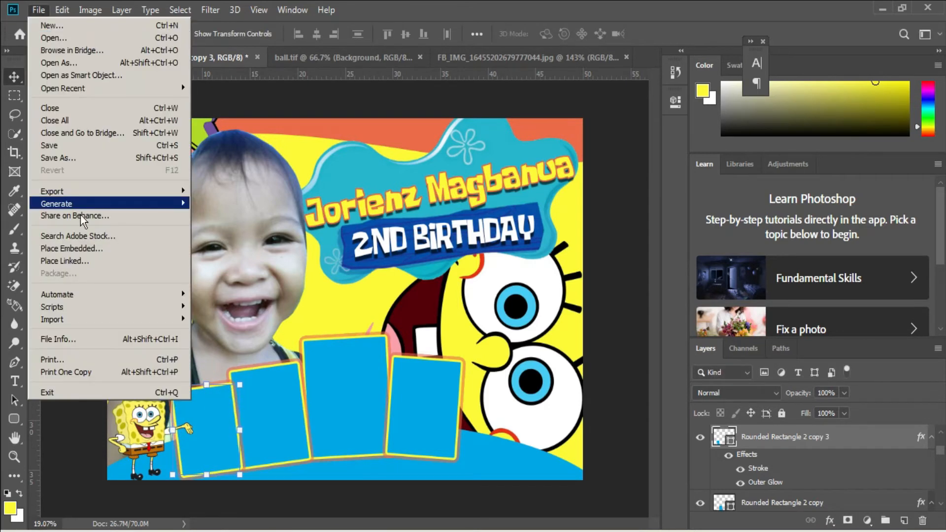
left_click(64, 246)
double_click(165, 131)
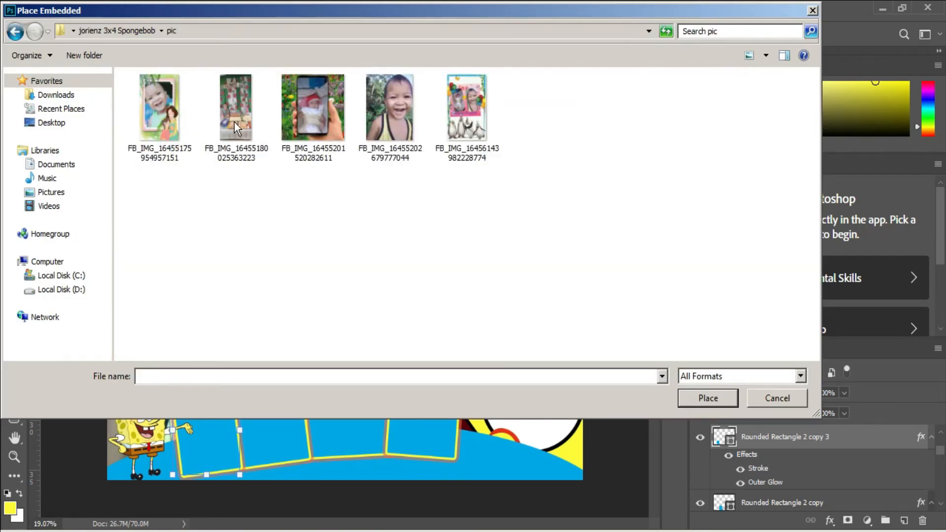
left_click(312, 125)
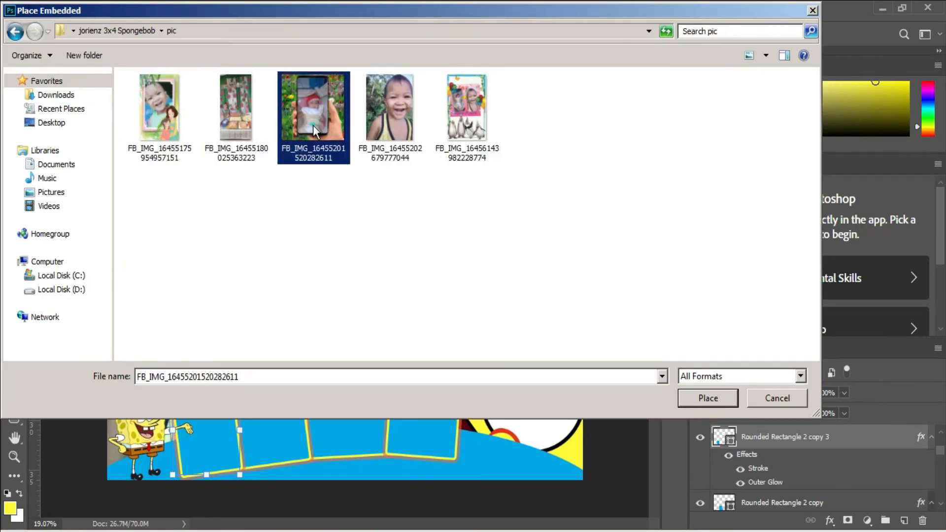
double_click(314, 123)
left_click_drag(346, 287, 252, 382)
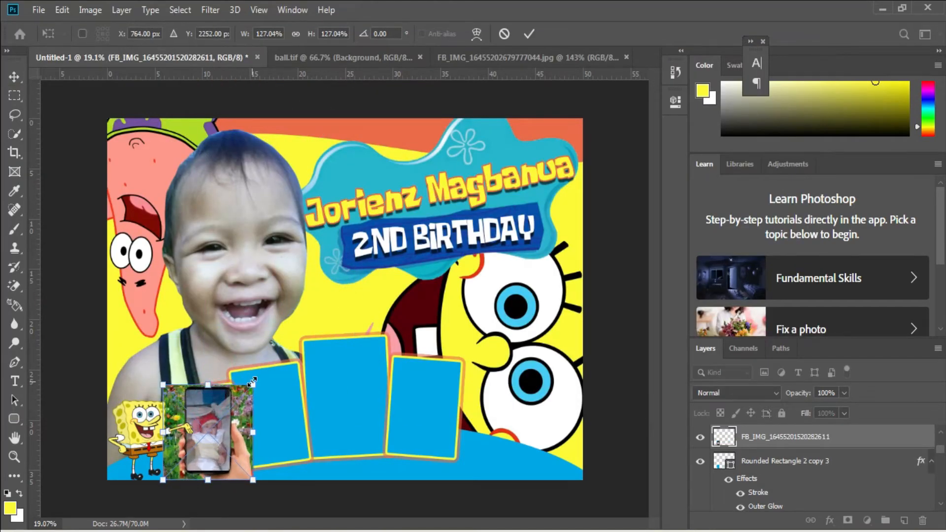
Clip the placed photo to the leftmost frame and rotate it about -7.7° to match the frame's tilt.
key("Return")
key("ctrl+alt+g")
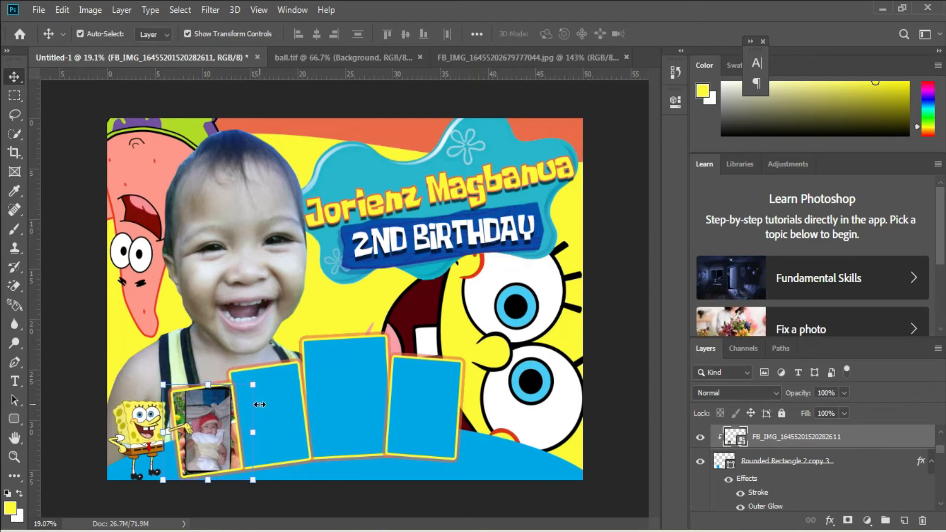
left_click_drag(265, 380, 264, 365)
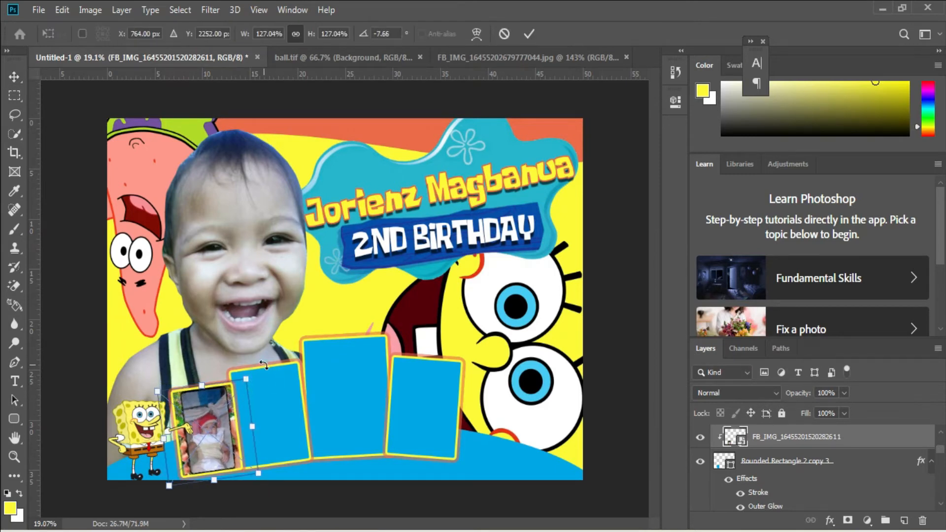
key("Return")
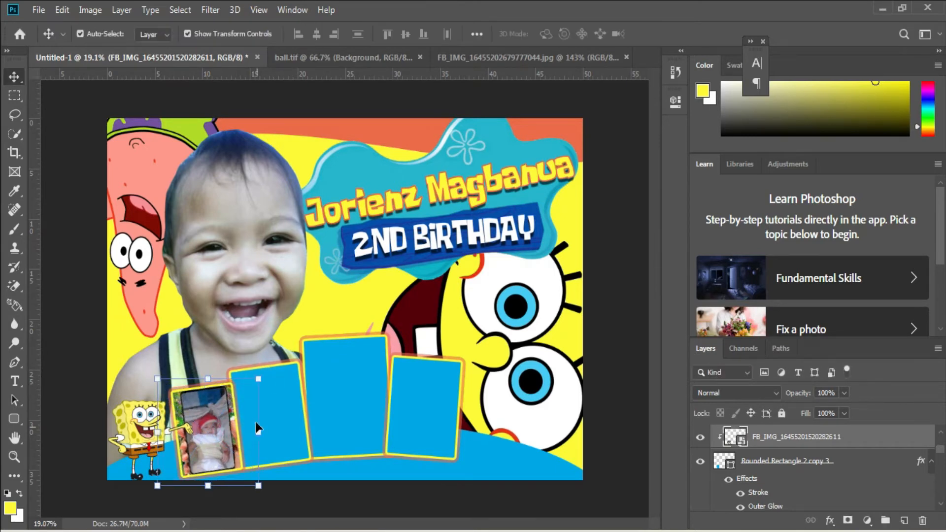
right_click(268, 396)
left_click(288, 404)
left_click(41, 9)
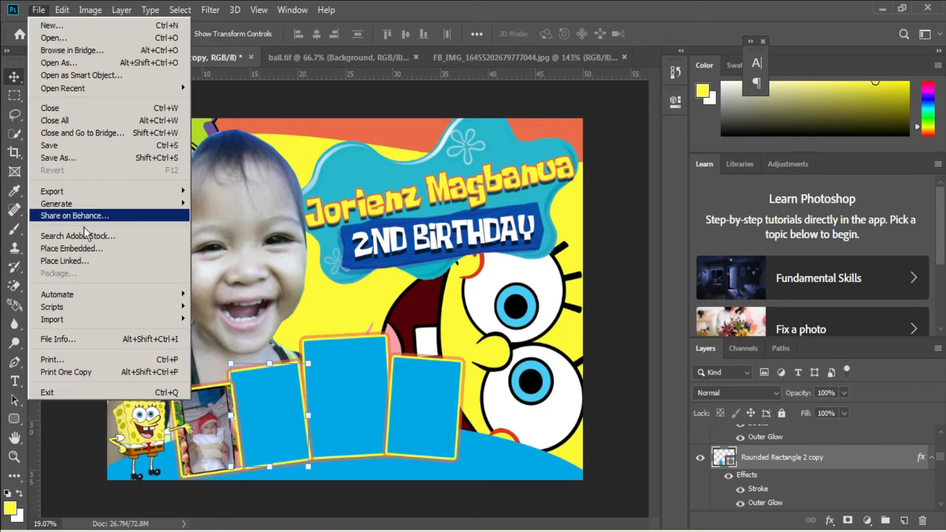
left_click(86, 246)
double_click(481, 117)
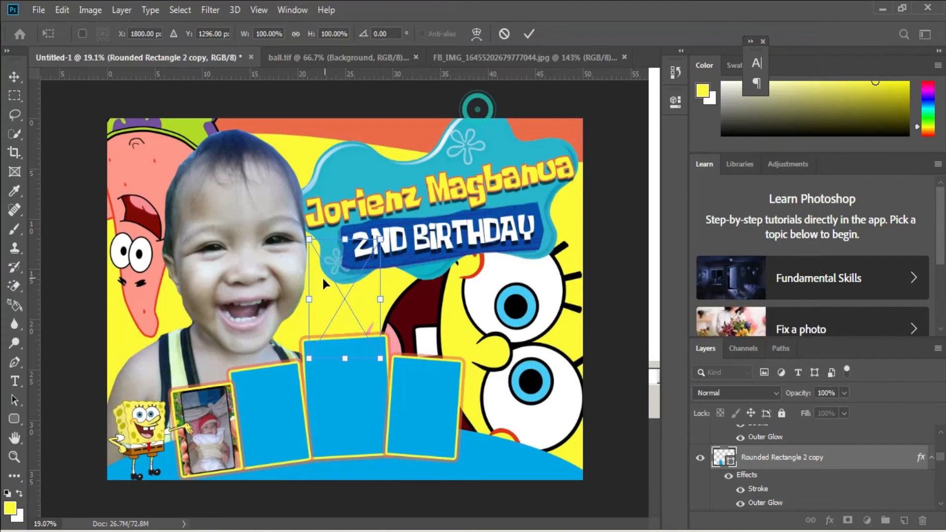
left_click_drag(322, 276, 286, 448)
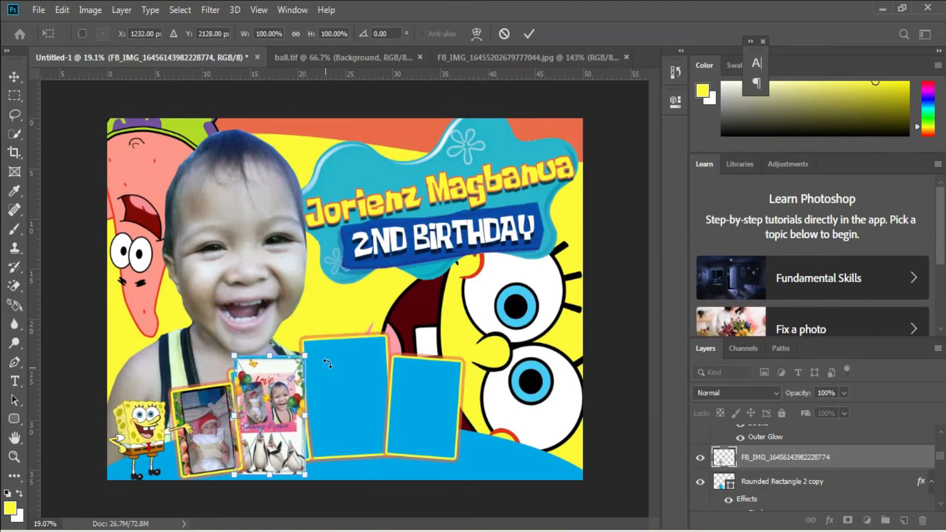
Rotate the placed photo slightly counter-clockwise and clip it to the second frame.
left_click_drag(328, 364, 328, 351)
key("Return")
key("ctrl+alt+g")
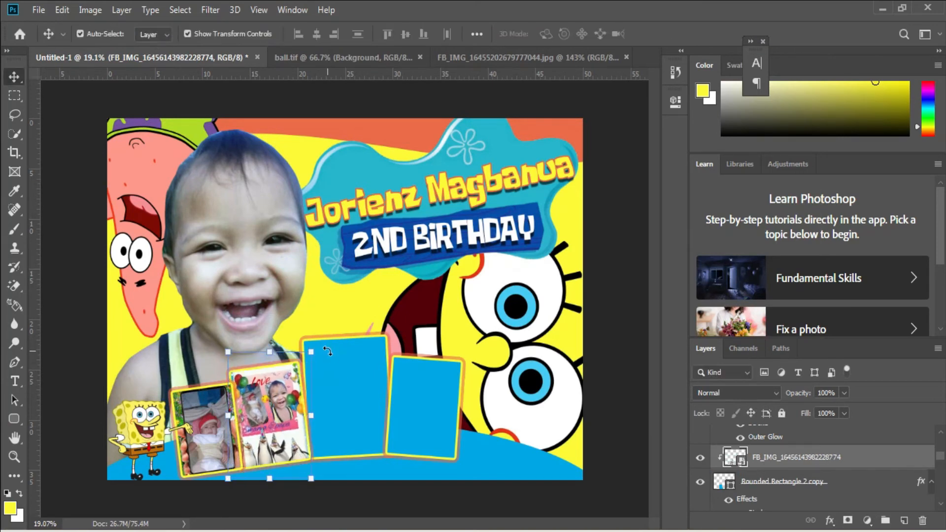
left_click(343, 363)
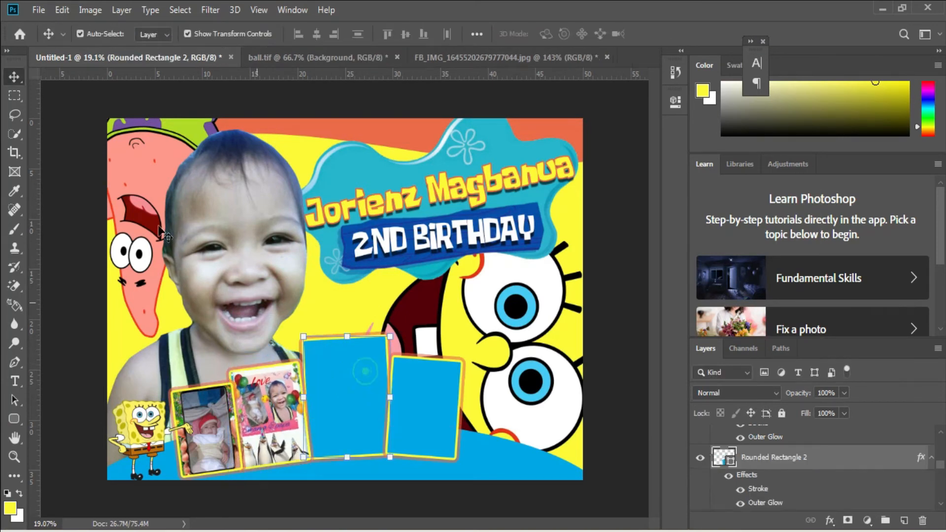
left_click(40, 9)
left_click(90, 251)
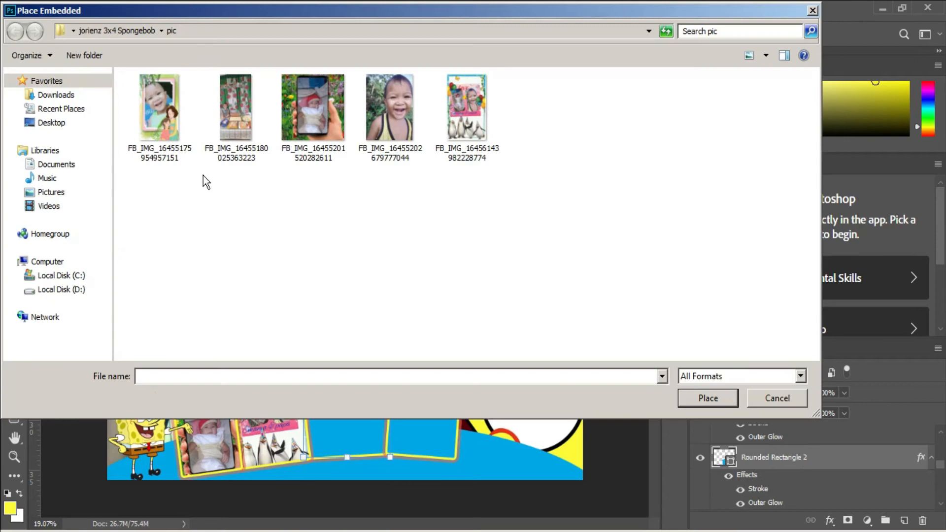
left_click(164, 117)
double_click(235, 111)
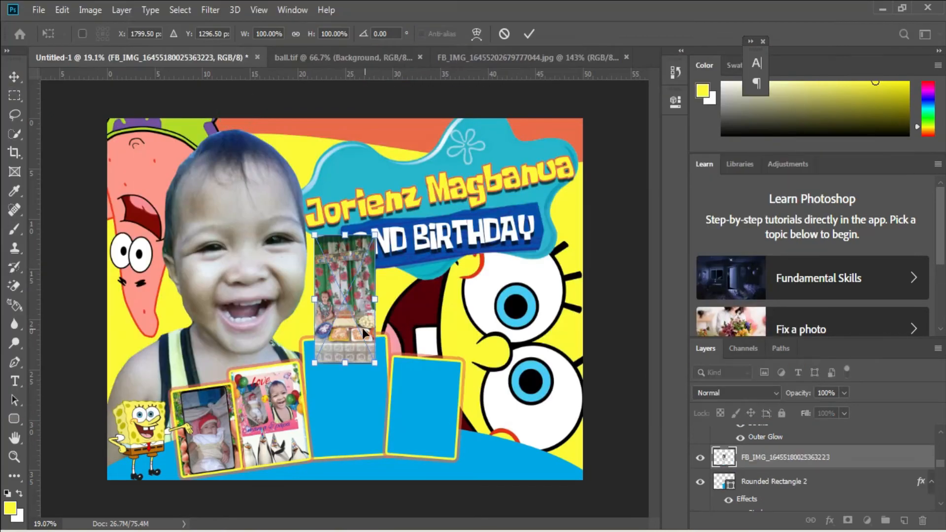
left_click_drag(340, 369, 340, 467)
left_click_drag(385, 367, 396, 395)
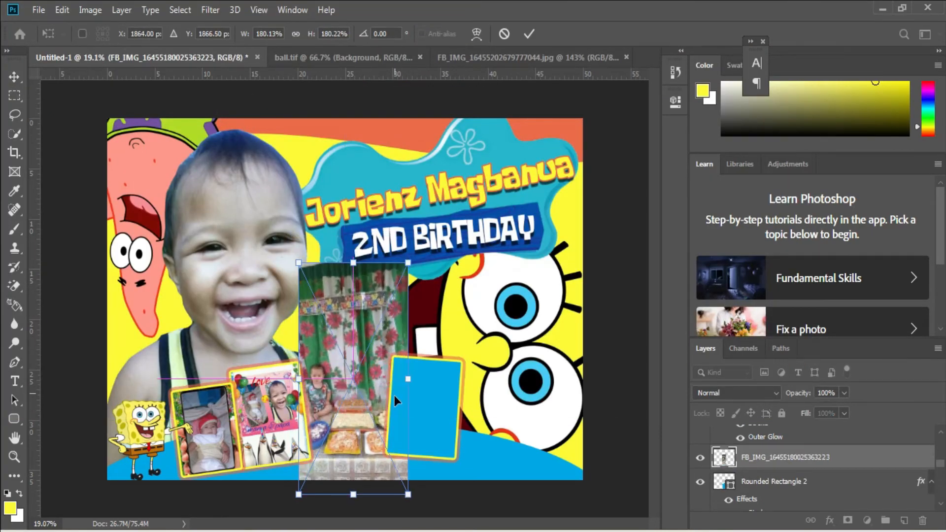
Clip the photo to the large frame, then enlarge and shift it so the seated child and food fill the frame.
key("ctrl+alt+g")
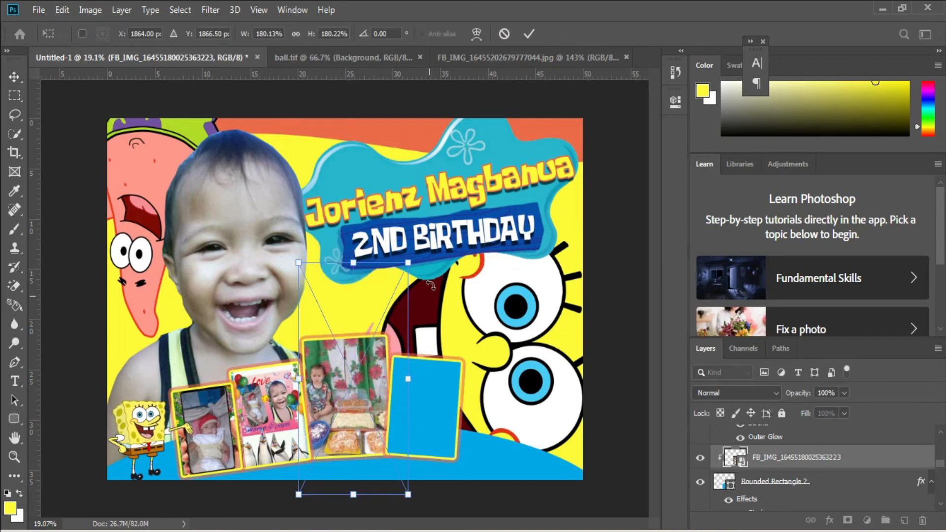
left_click_drag(353, 262, 353, 238)
mouse_move(366, 288)
left_mouse_down()
mouse_move(376, 288)
mouse_move(374, 280)
left_mouse_up()
key("Return")
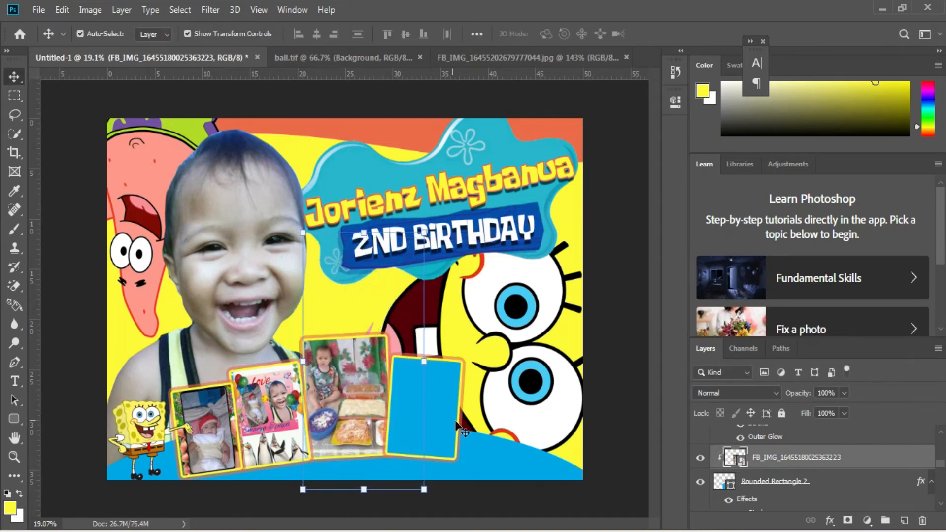
right_click(423, 388)
left_click(429, 391)
left_click(39, 10)
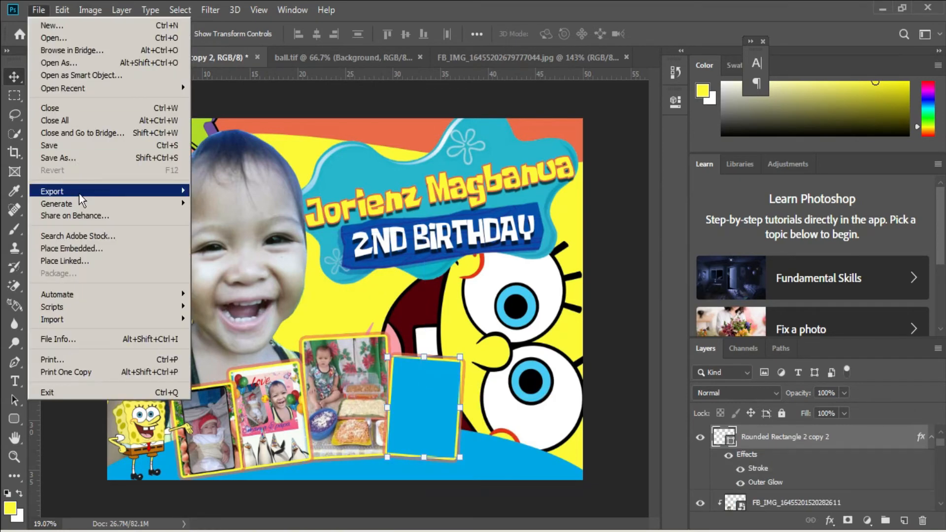
left_click(74, 248)
double_click(152, 110)
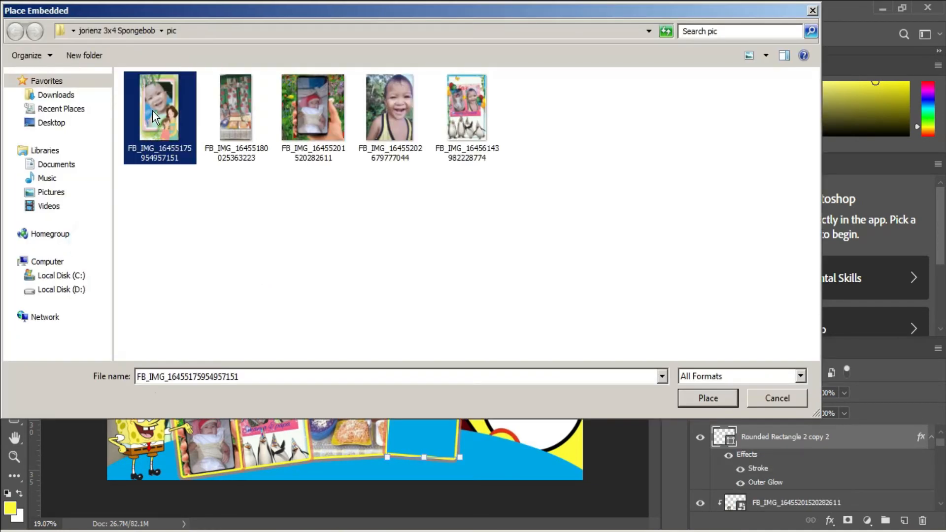
left_click_drag(338, 313, 419, 403)
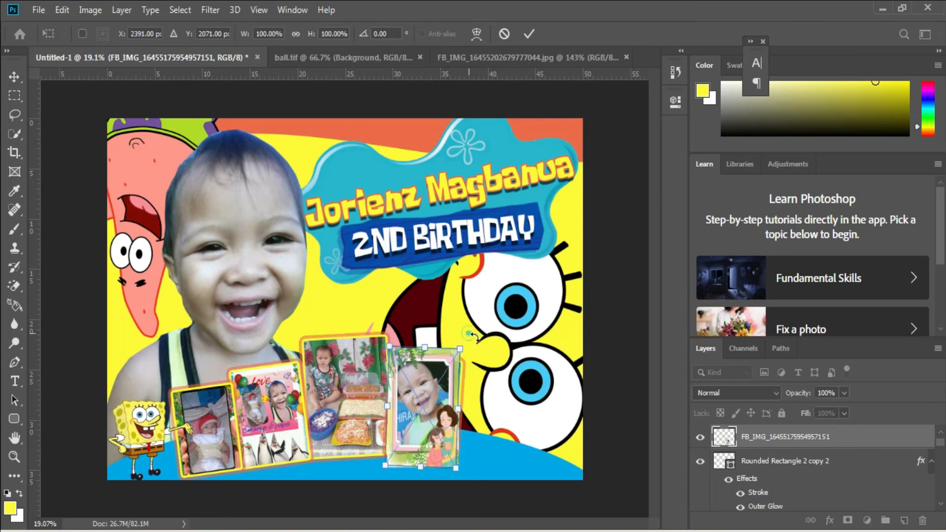
Rotate the photo about 5.7°, scale it to about 108%, clip it to the rightmost frame, and shift it slightly down.
left_click_drag(466, 331, 470, 343)
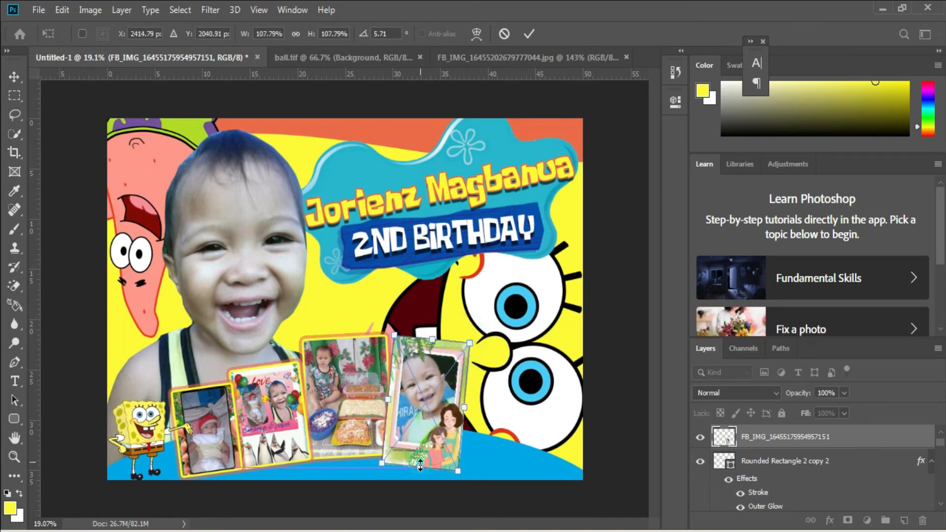
key("Return")
key("ctrl+alt+g")
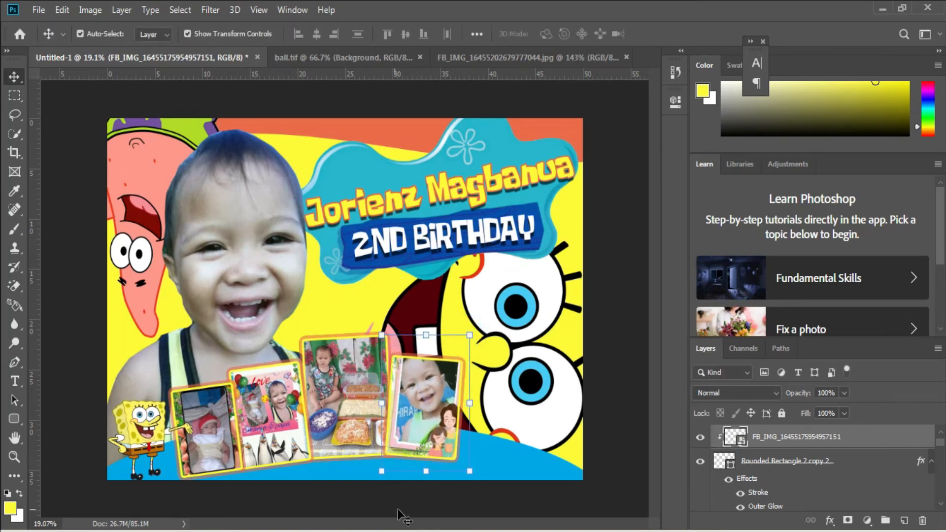
left_click_drag(441, 438, 443, 453)
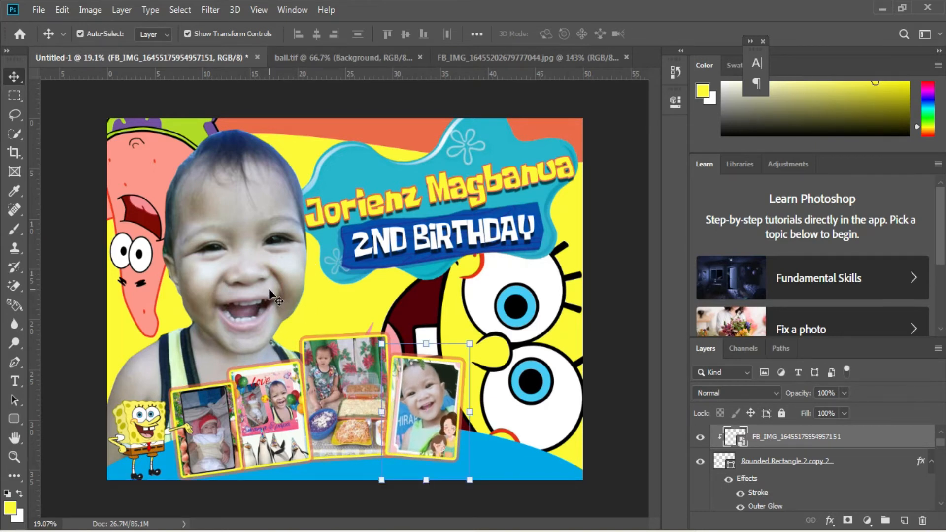
right_click(484, 454)
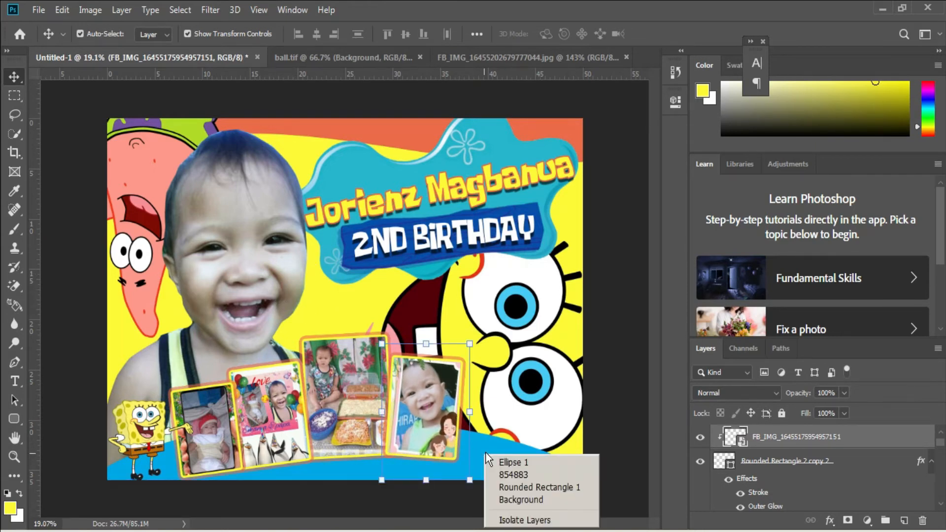
left_click(516, 459)
left_click(38, 10)
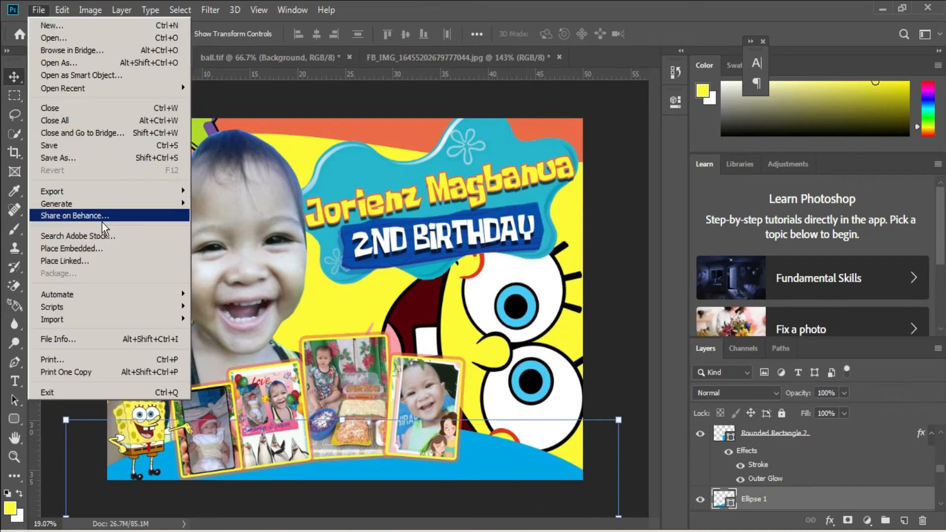
left_click(109, 248)
left_click(74, 123)
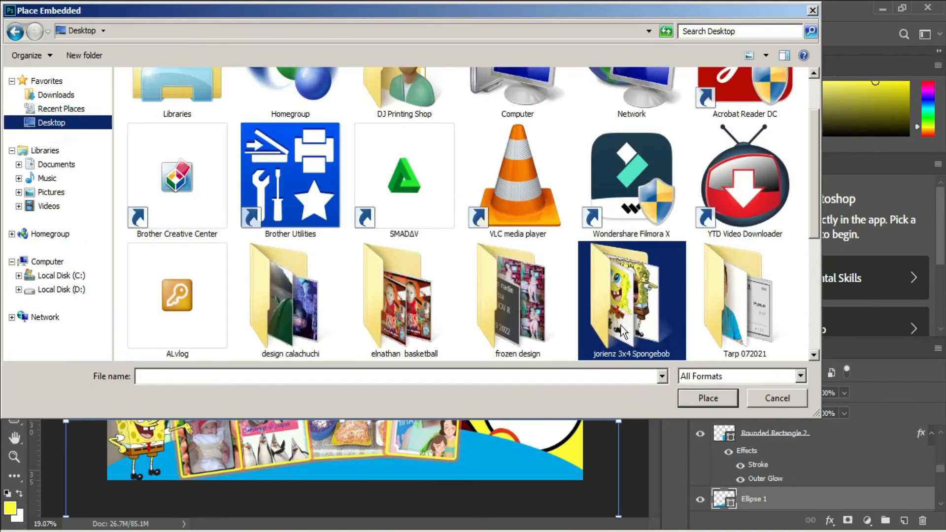
double_click(634, 318)
left_click(686, 108)
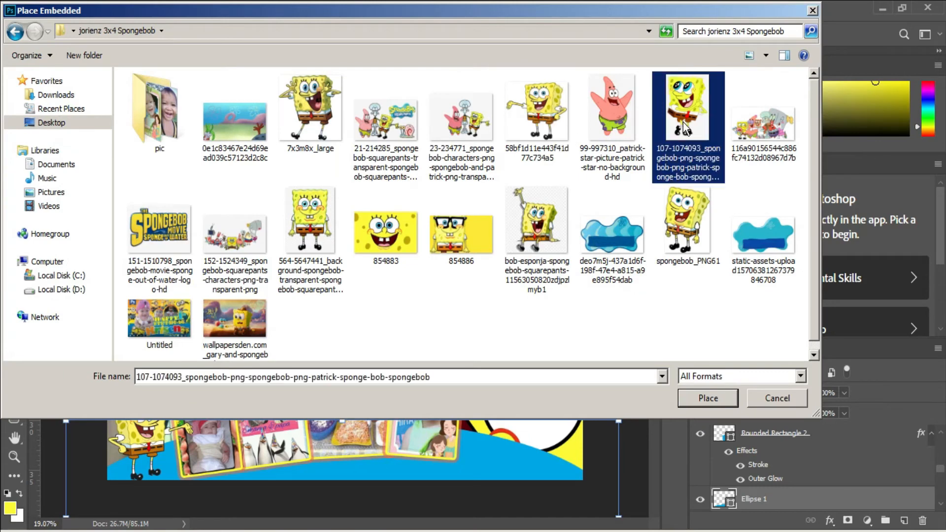
double_click(685, 106)
Scale the placed SpongeBob to about 54% and position it beside the rightmost photo frame on the blue ground.
left_click_drag(379, 299, 537, 407)
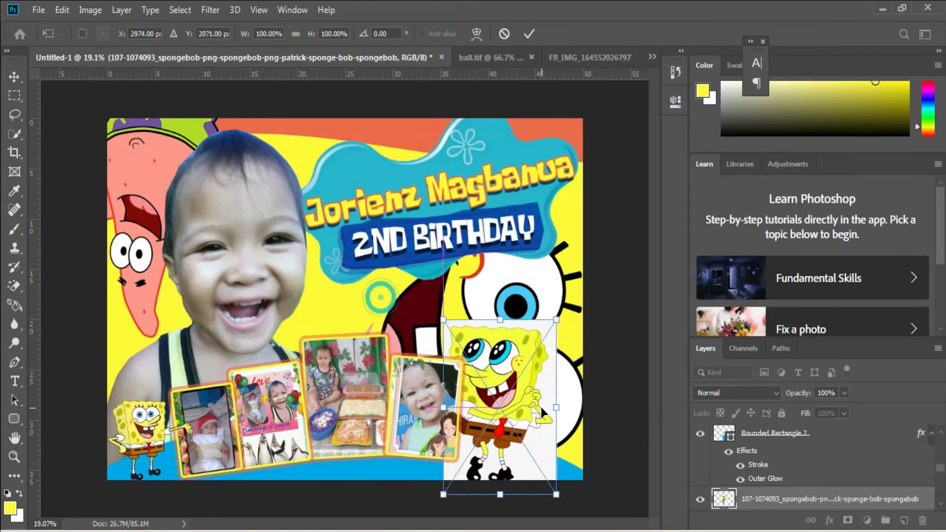
left_click_drag(500, 322, 497, 400)
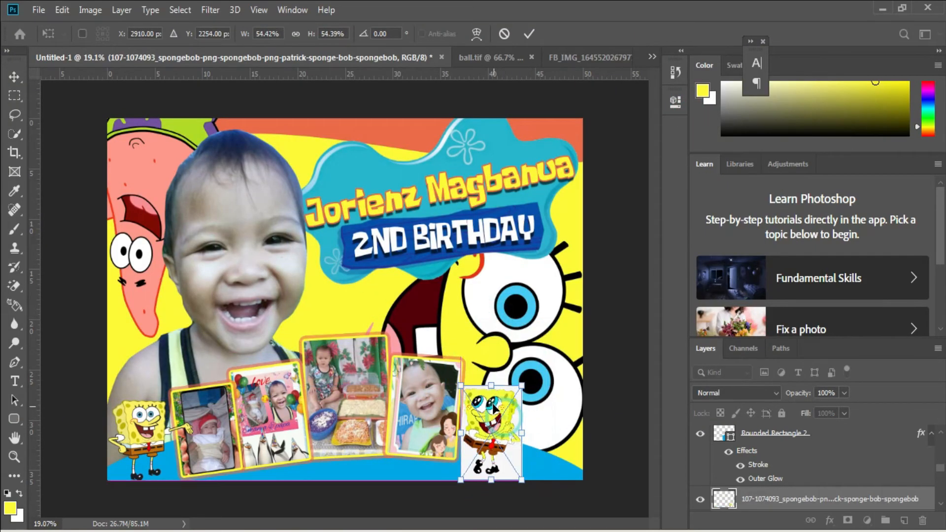
key("Return")
Rasterize the new SpongeBob image and erase its white background with the Magic Eraser.
key("e")
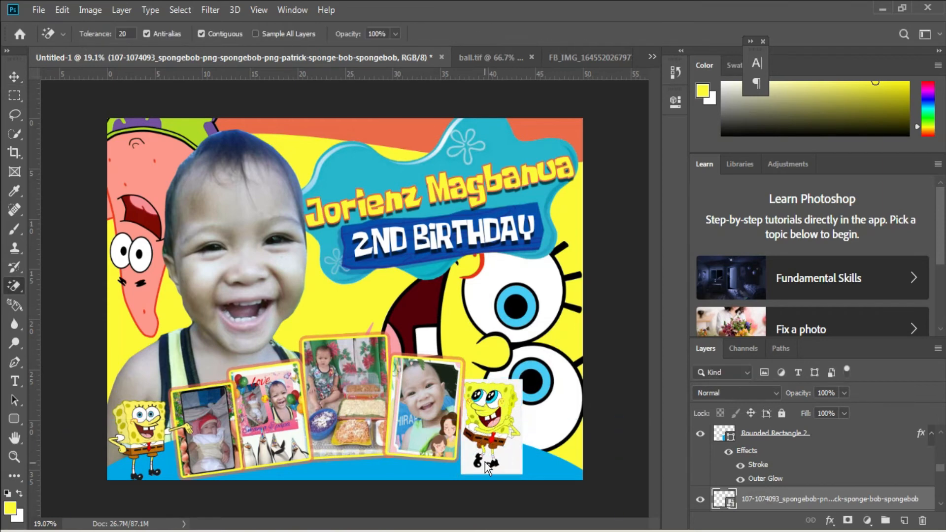
left_click(486, 463)
key("Return")
left_click(521, 459)
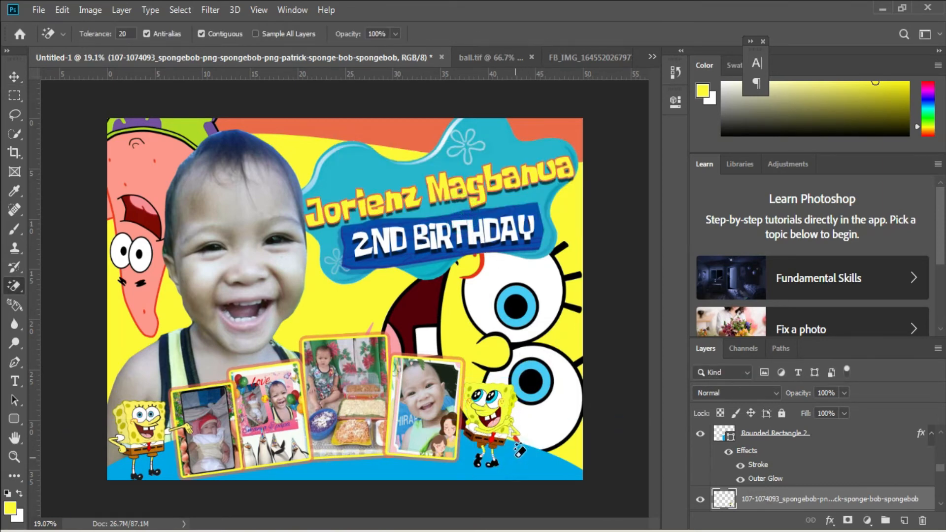
Shift the cut-out SpongeBob closer to the rightmost frame and enlarge it to about 114%.
scroll(524, 454, "up", 2)
scroll(541, 399, "down", 3)
key("v")
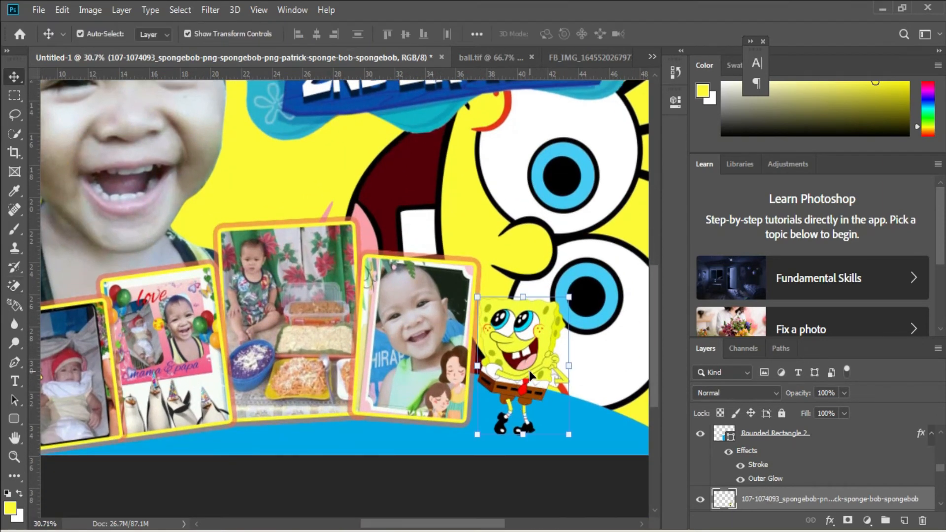
left_click_drag(540, 399, 533, 402)
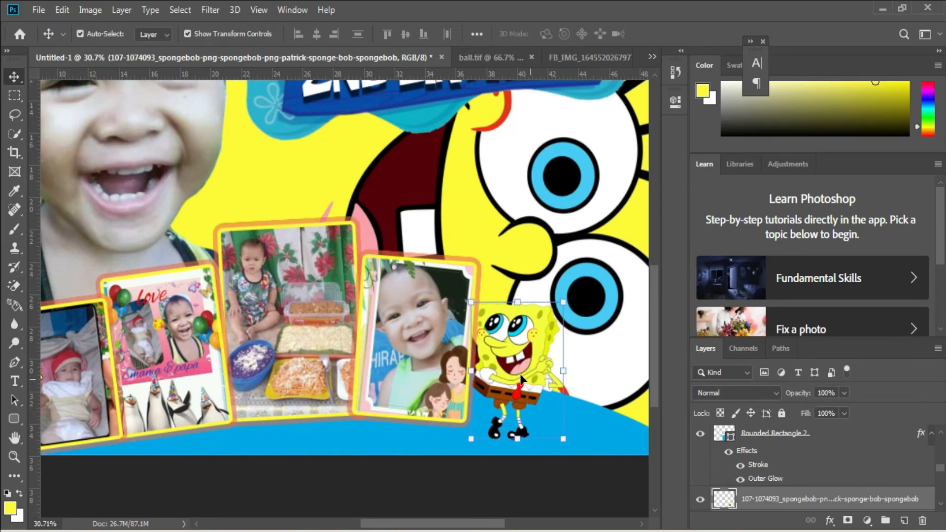
left_click_drag(564, 302, 589, 299)
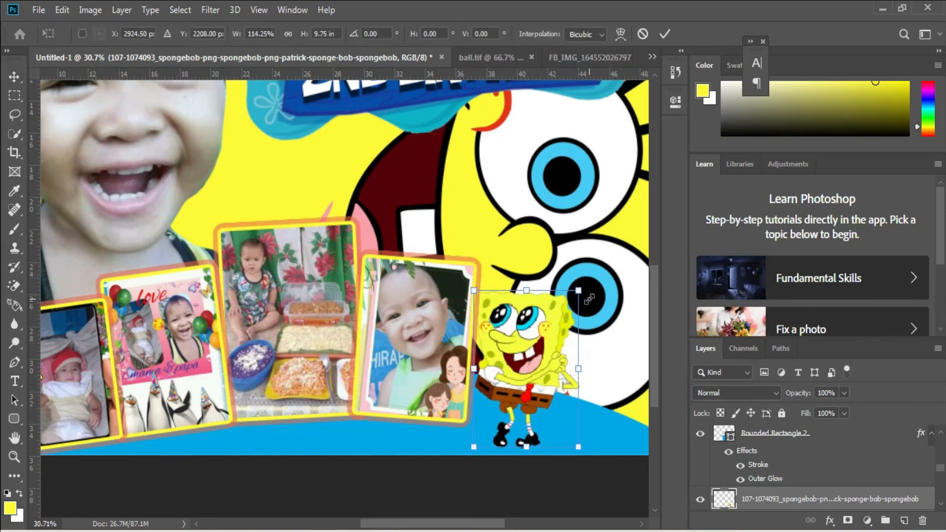
key("Return")
key("ctrl+0")
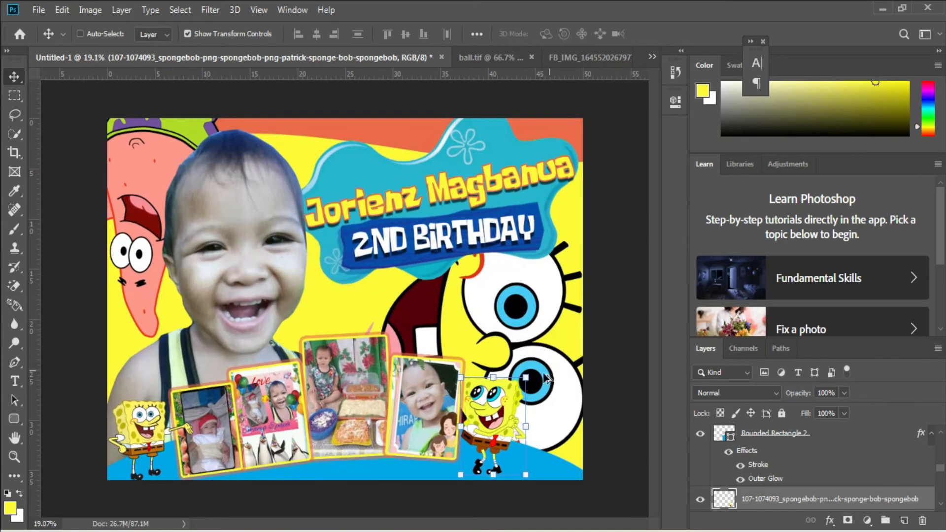
Select the teal banner image layer behind the name text.
right_click(330, 268)
left_click(357, 284)
left_click(38, 10)
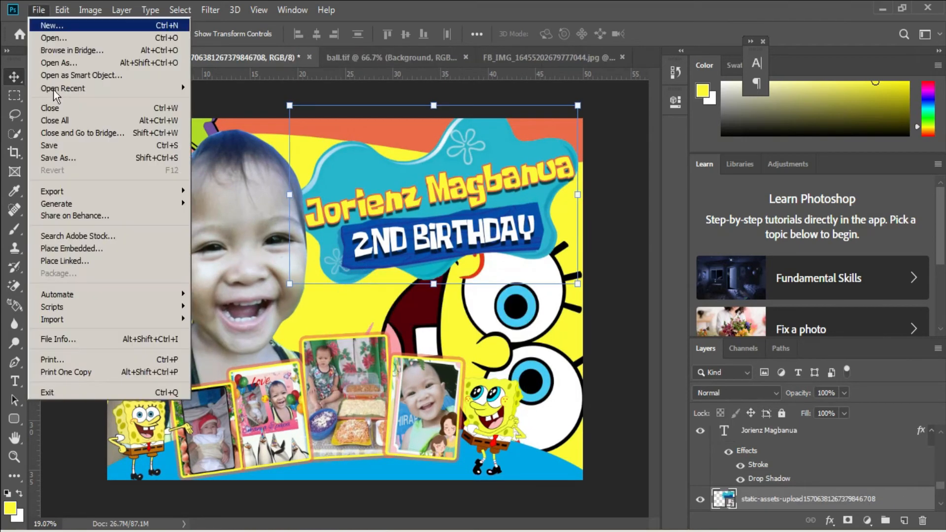
left_click(97, 248)
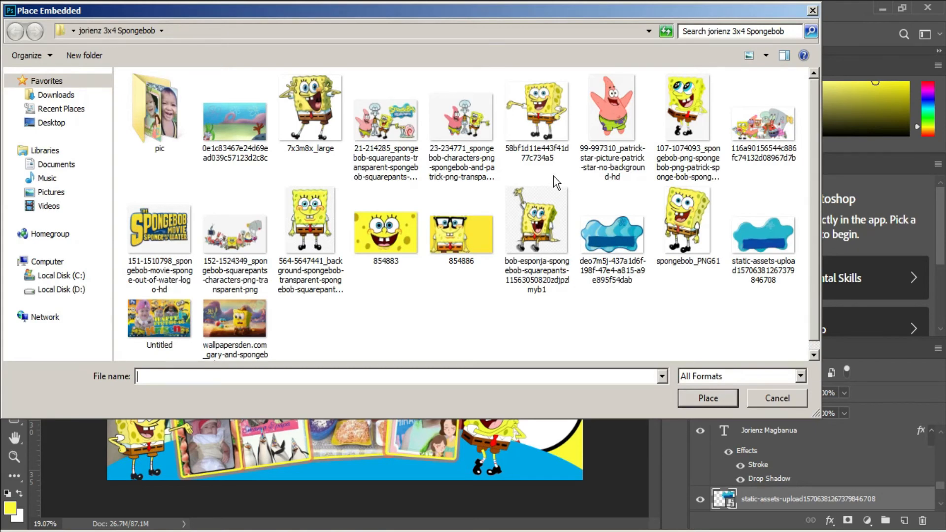
left_click(243, 243)
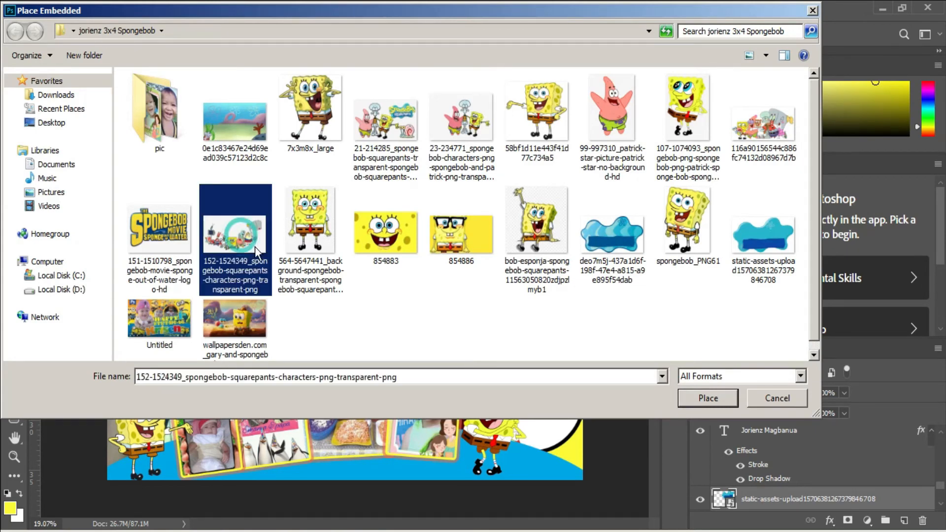
double_click(245, 244)
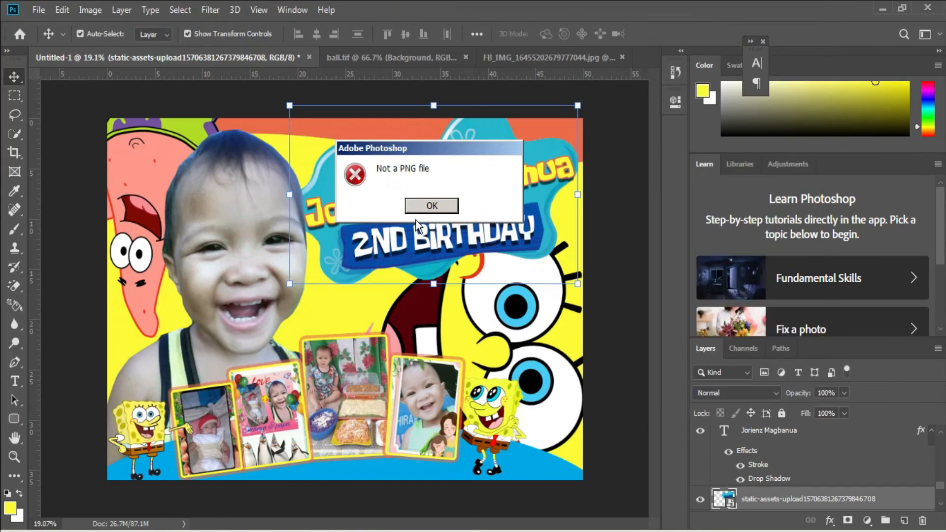
left_click(430, 204)
Place 116a90156544c886fc74132d08967d7b as an embedded image, enlarging it to fit between the banner and the photo frames.
left_click(39, 10)
left_click(108, 248)
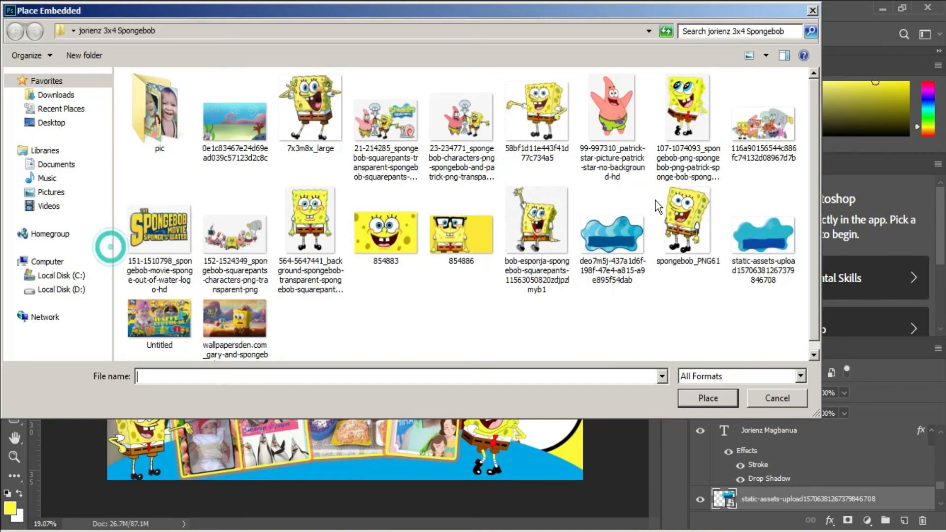
double_click(771, 129)
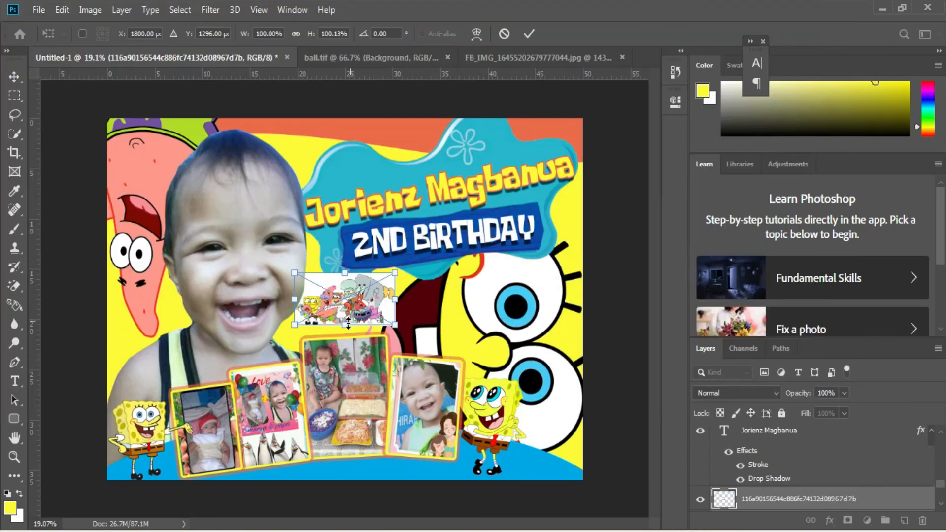
left_click_drag(348, 323, 349, 338)
mouse_move(412, 306)
left_mouse_down()
mouse_move(449, 306)
mouse_move(424, 286)
left_mouse_up()
key("Return")
Rasterize the character group image and erase its outer white background with the Magic Eraser.
key("e")
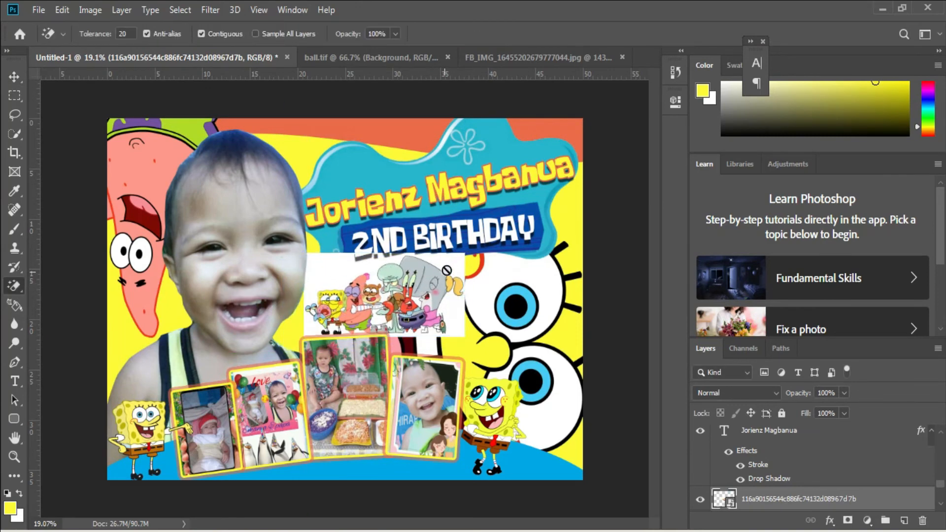
left_click(446, 270)
left_click(450, 213)
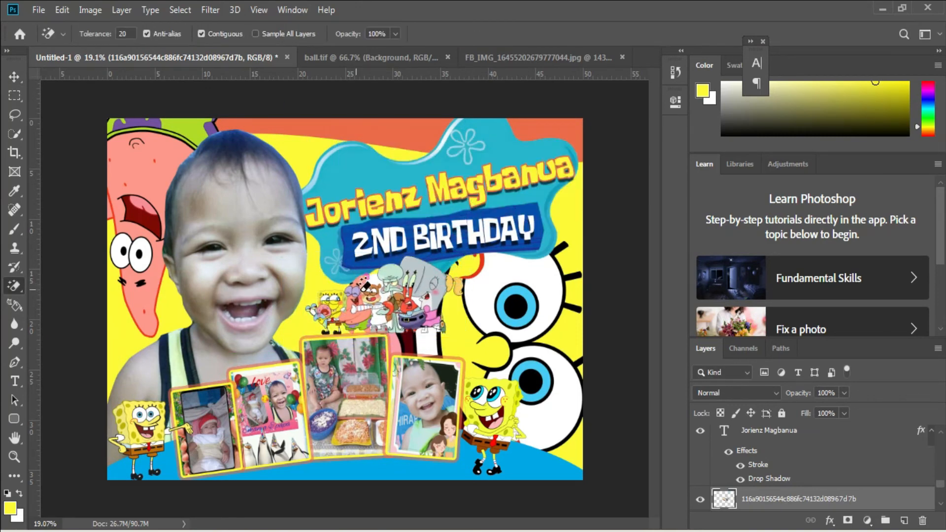
Erase the white patches enclosed between the grouped characters' bodies, arms and legs with the Magic Eraser.
scroll(412, 336, "up", 5)
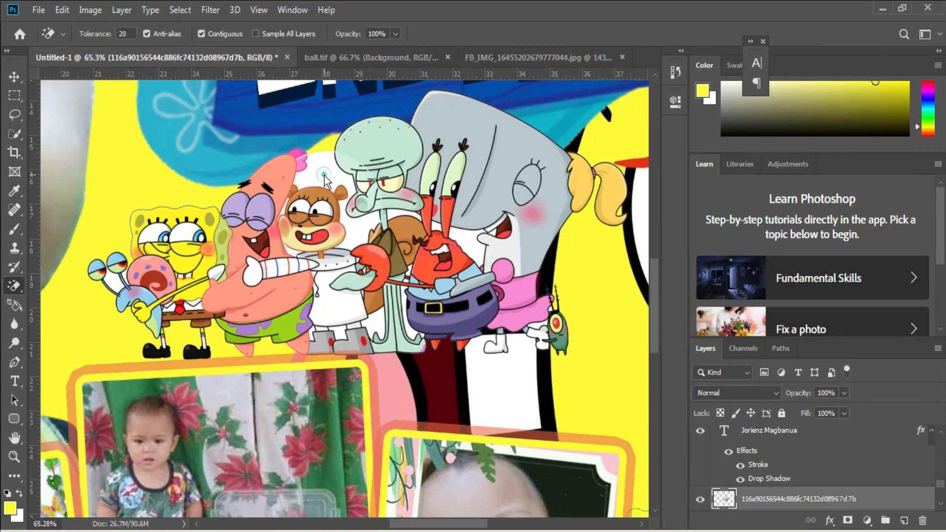
left_click(323, 175)
key("ctrl+z")
left_click(378, 323)
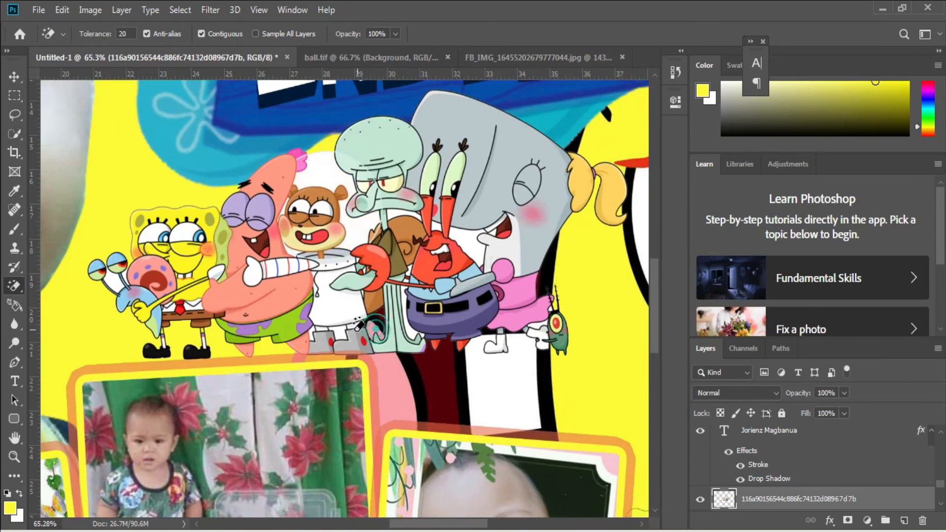
left_click(338, 334)
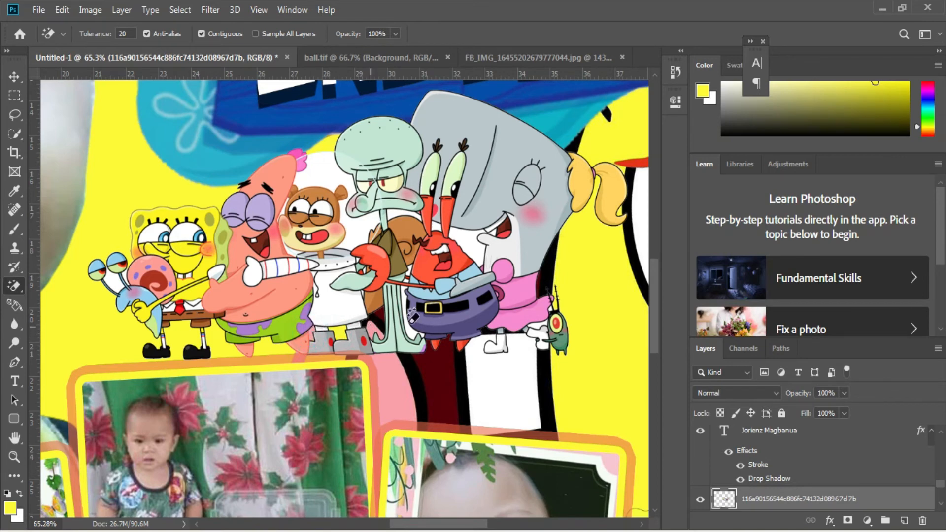
left_click(538, 327)
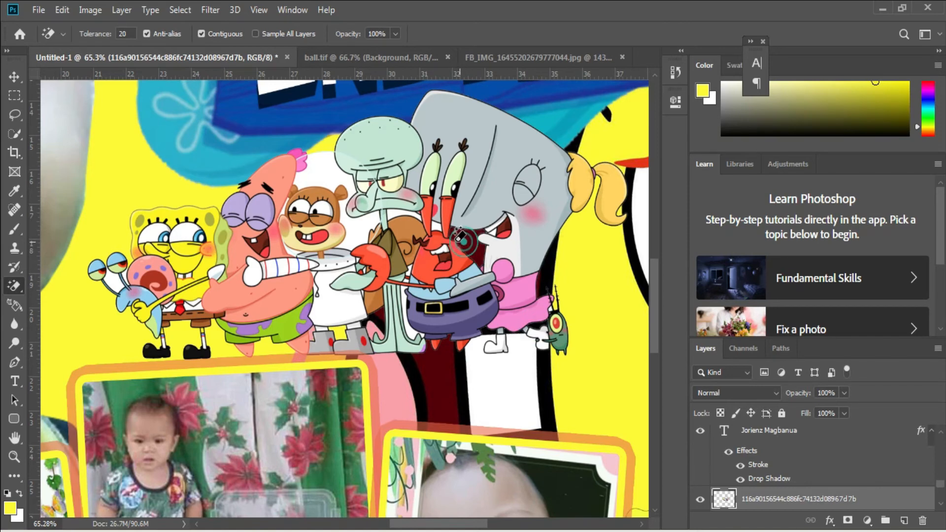
scroll(439, 216, "up", 8)
left_click(372, 214)
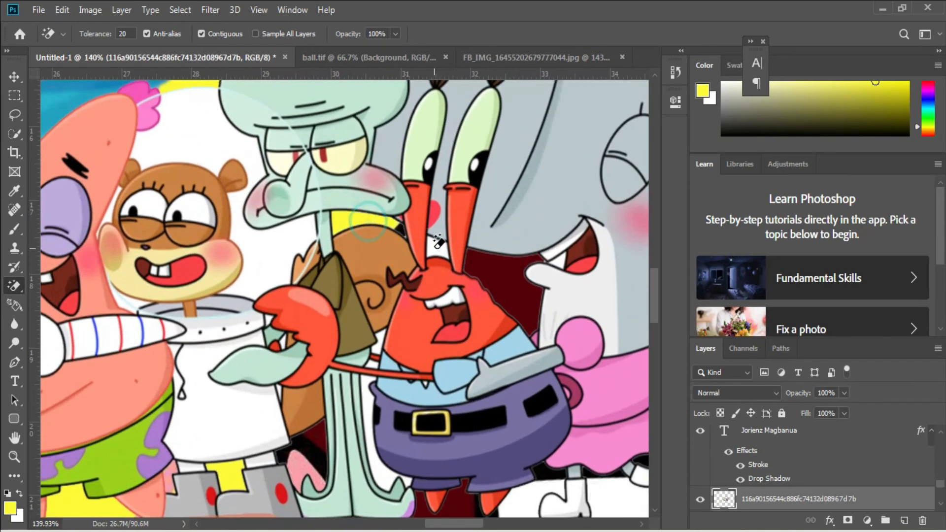
left_click(374, 457)
left_click(374, 364)
left_click(377, 350)
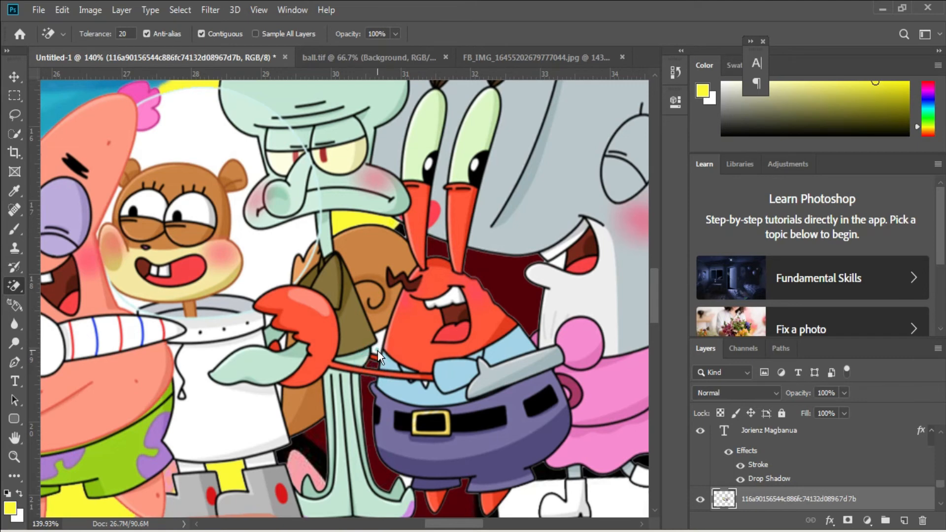
Move the character group slightly left, just above the large photo frame.
scroll(377, 356, "down", 3)
scroll(370, 363, "down", 5)
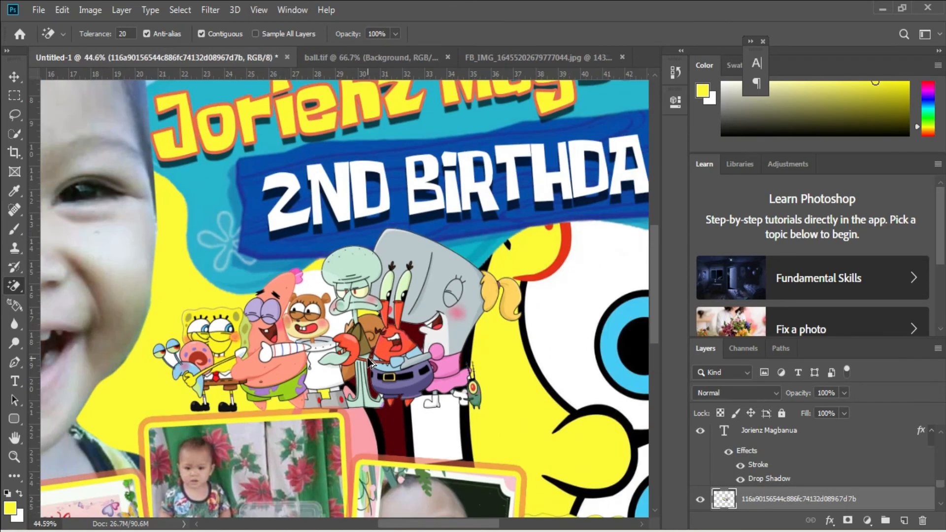
key("ctrl+t")
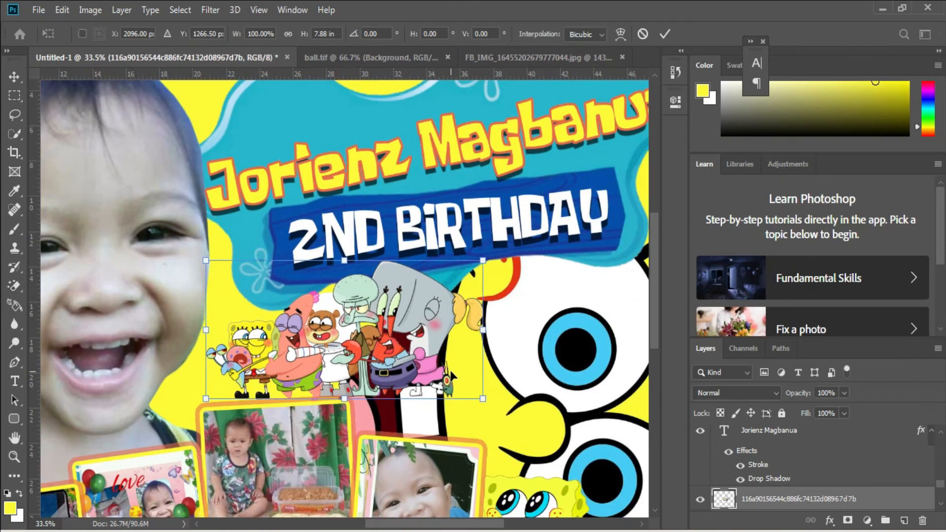
left_click_drag(450, 373, 438, 372)
key("Return")
Erase the leftover white patch around the snail's eye stalks with the Magic Eraser.
key("e")
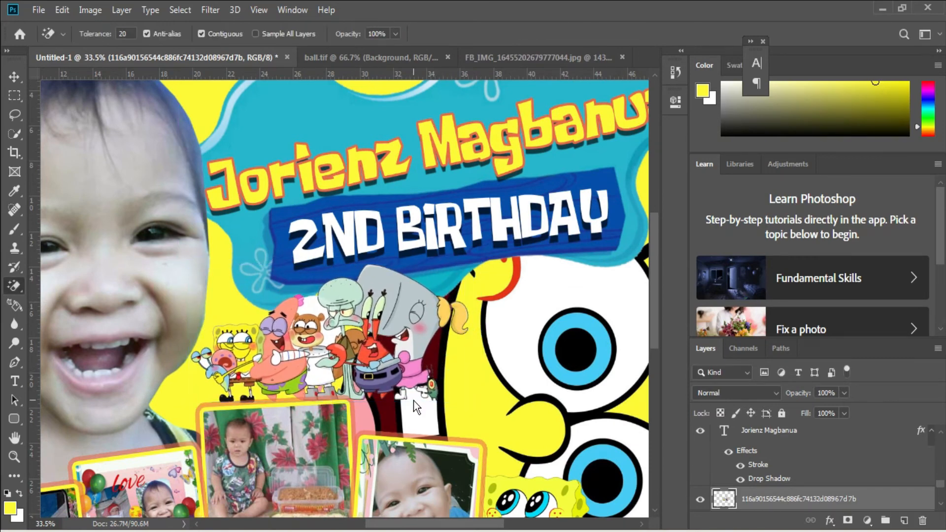
scroll(205, 340, "up", 4)
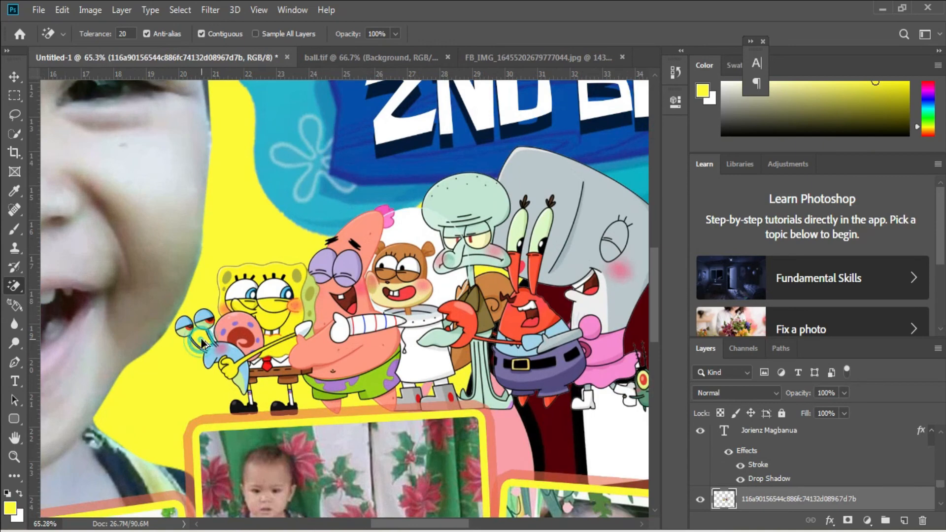
scroll(206, 335, "up", 4)
scroll(225, 322, "down", 10)
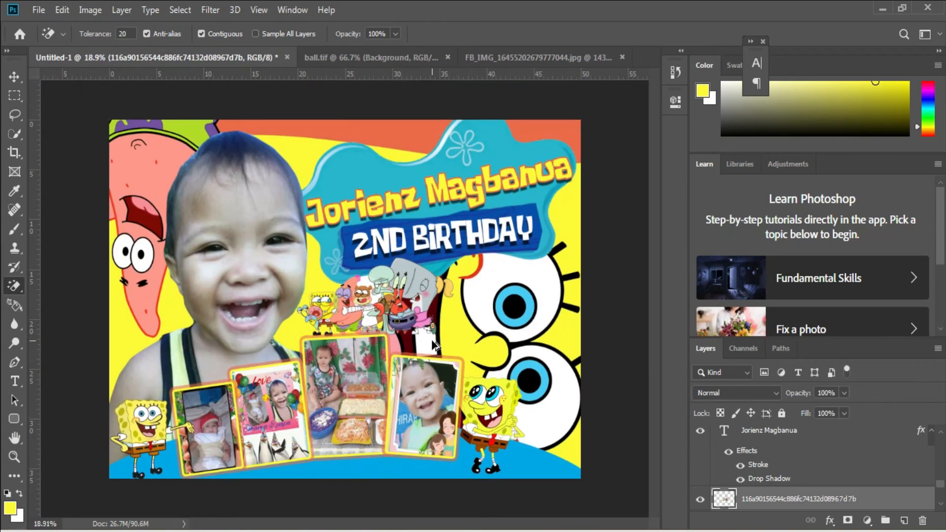
Place the 23-234771 SpongeBob, Patrick and Squidward image directly above the splash banner layer, over the banner's upper-left edge.
key("v")
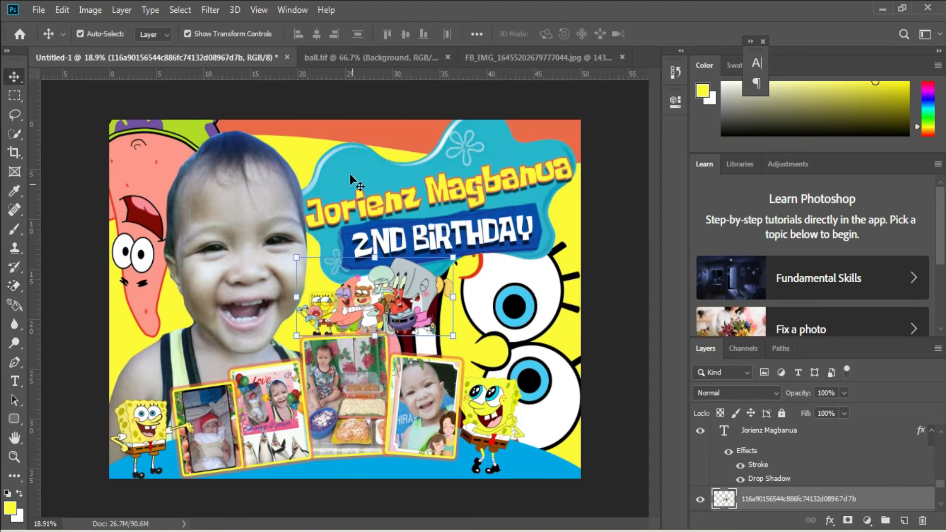
right_click(345, 157)
left_click(366, 164)
left_click(38, 10)
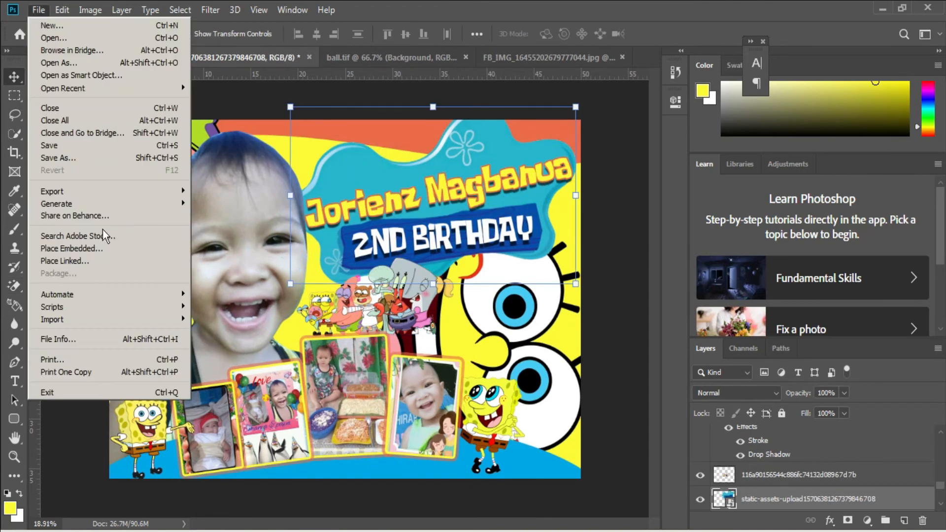
left_click(105, 250)
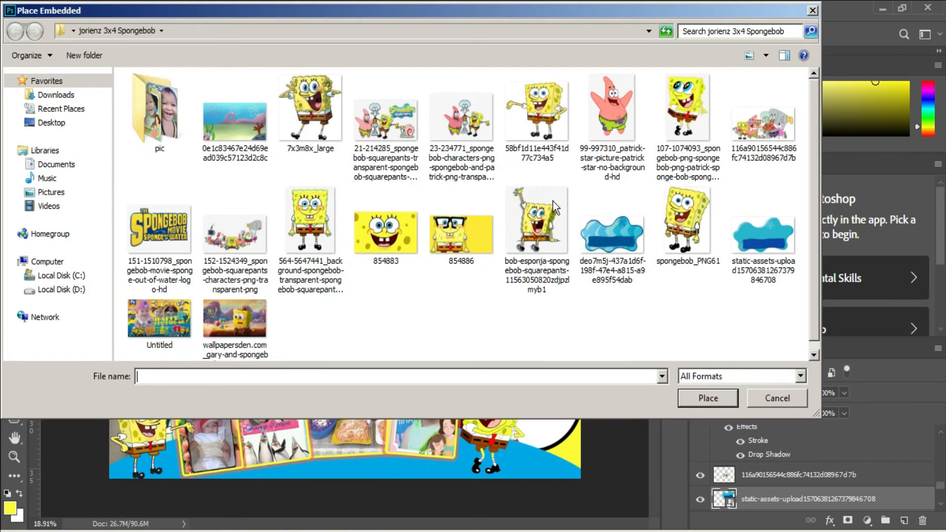
double_click(463, 123)
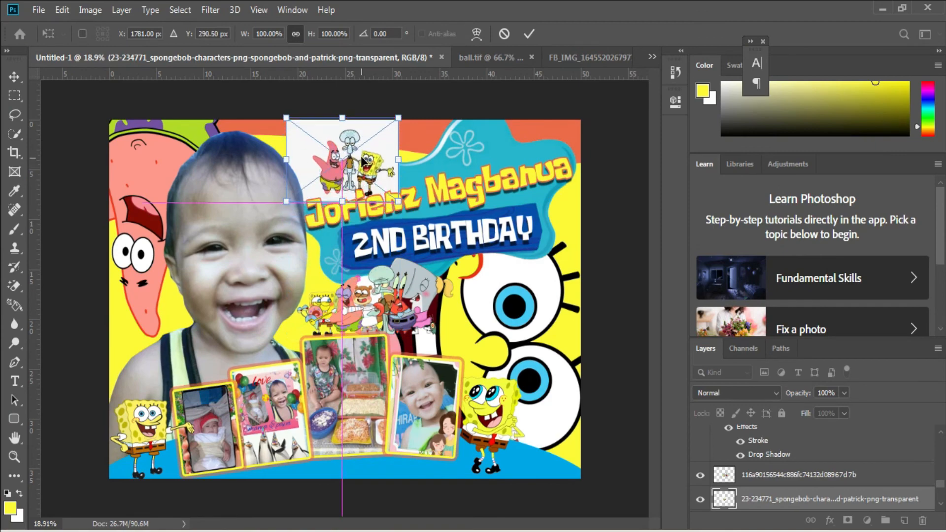
left_click_drag(361, 160, 362, 165)
key("Return")
Rasterize the trio image and erase its white background, including the gaps between the characters, with the Magic Eraser.
key("e")
left_click(381, 134)
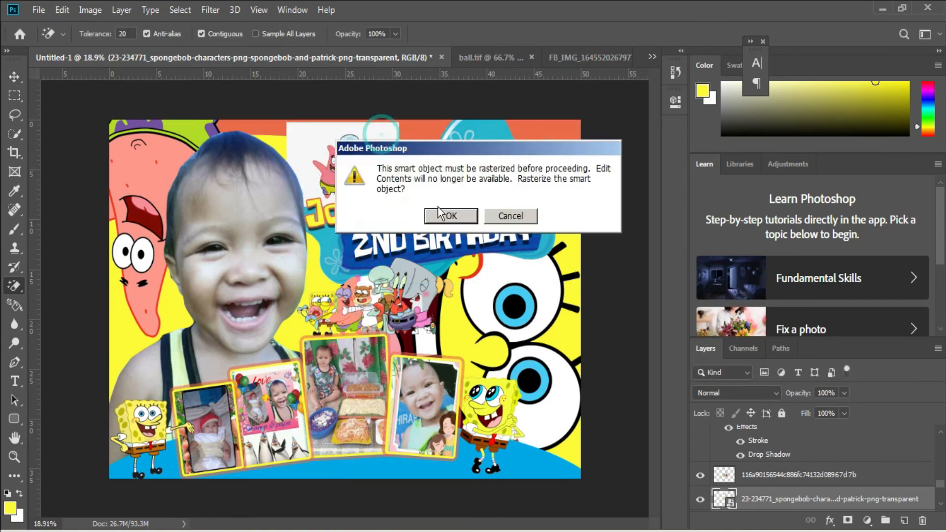
left_click(440, 215)
left_click(377, 135)
scroll(355, 160, "up", 5)
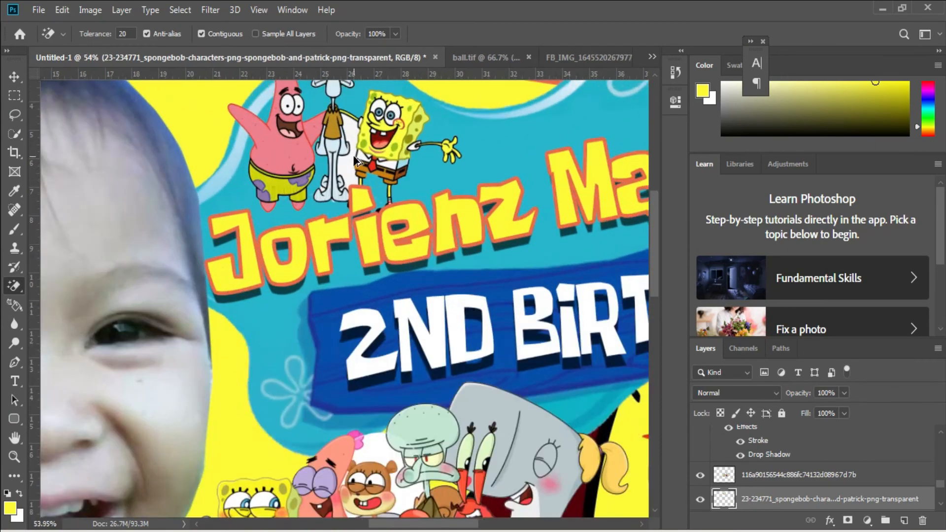
scroll(355, 160, "up", 2)
scroll(385, 179, "down", 5)
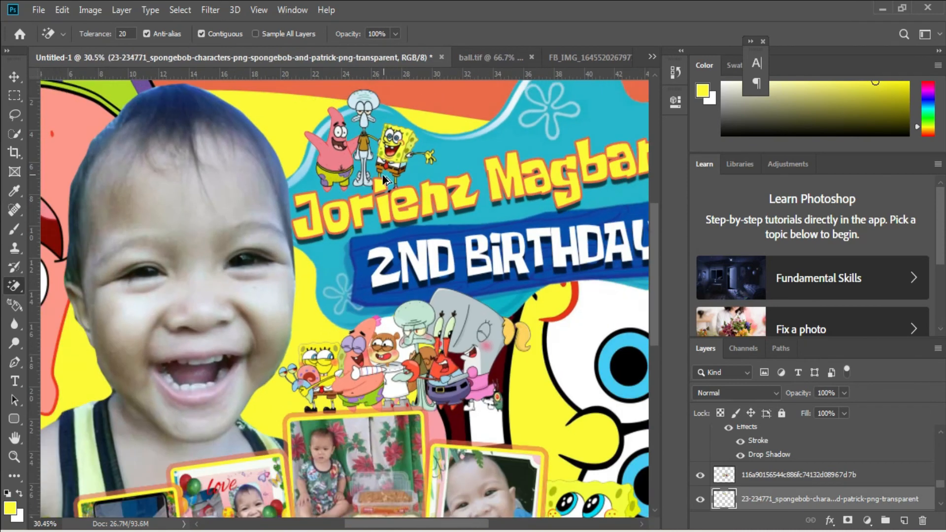
scroll(384, 180, "down", 1)
Enlarge the SpongeBob, Patrick and Squidward trio to about 122%, extending it upward and to the right.
key("ctrl+t")
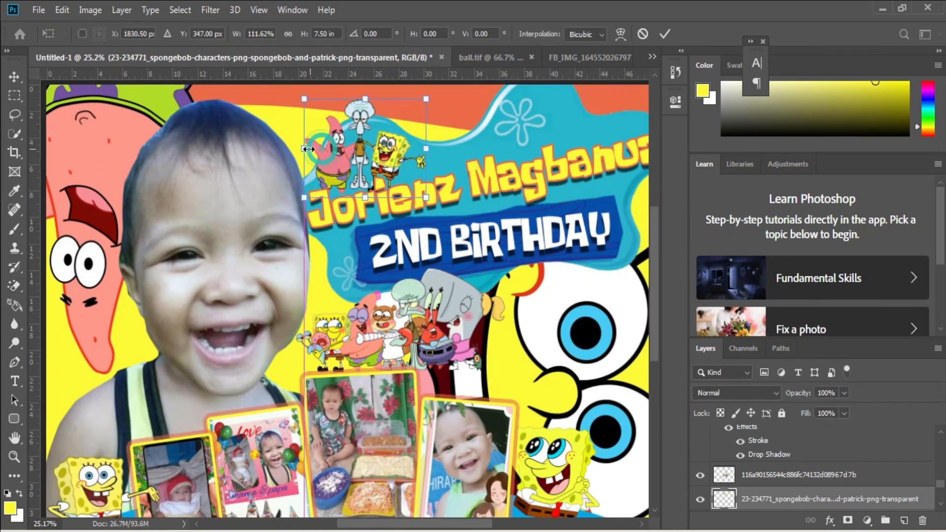
left_click_drag(432, 91, 438, 83)
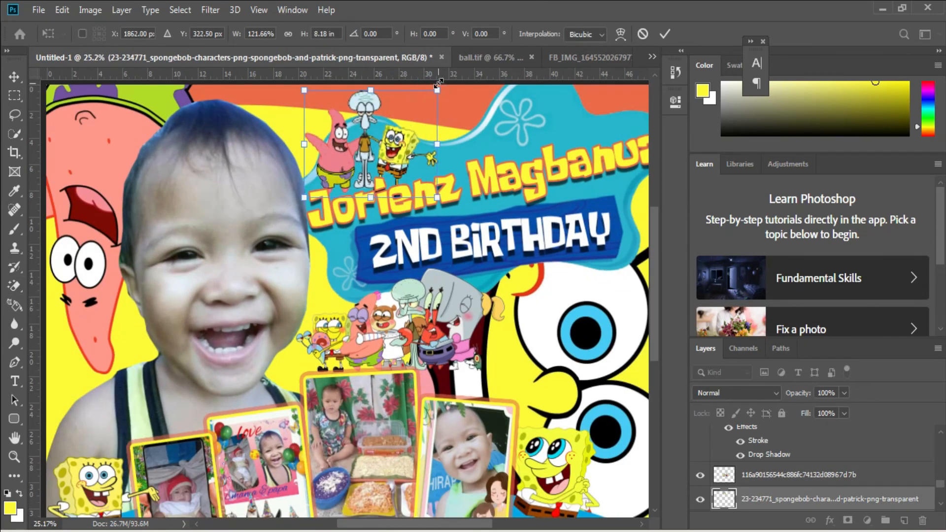
key("Return")
scroll(409, 156, "down", 2)
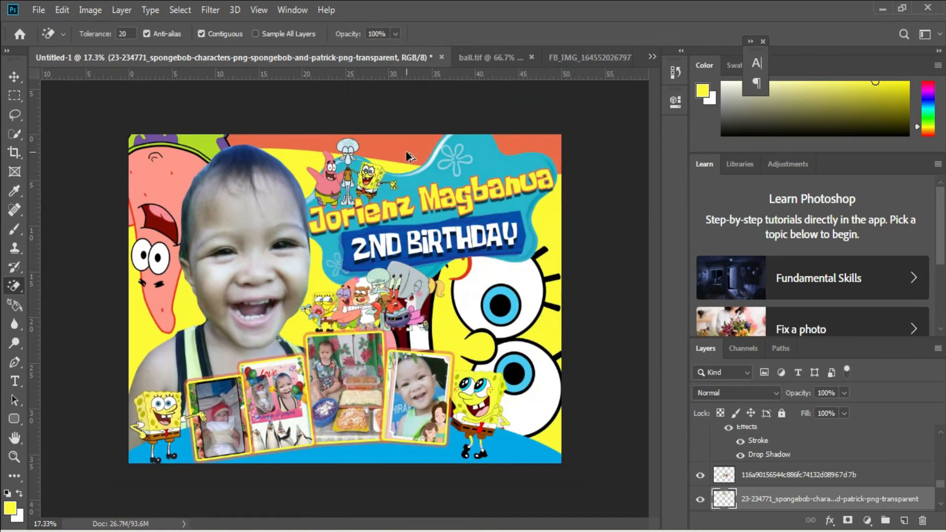
scroll(500, 340, "up", 1)
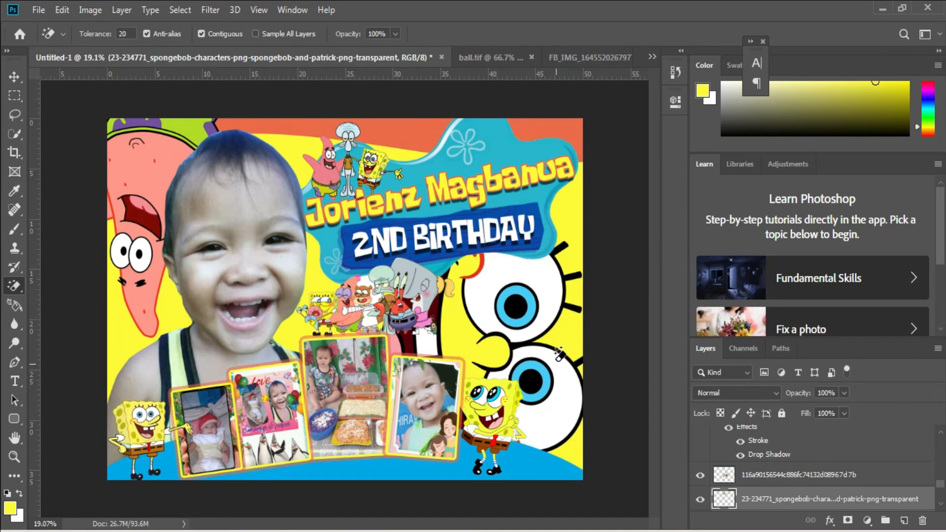
Place the 7x3m8x_large SpongeBob image as an embedded layer directly above the splash banner layer.
key("v")
right_click(494, 143)
left_click(495, 143)
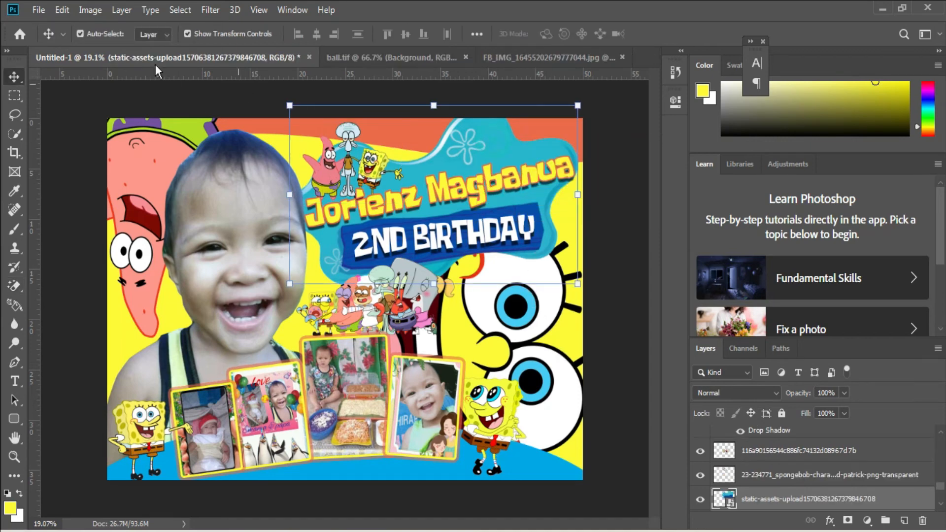
left_click(37, 10)
left_click(89, 247)
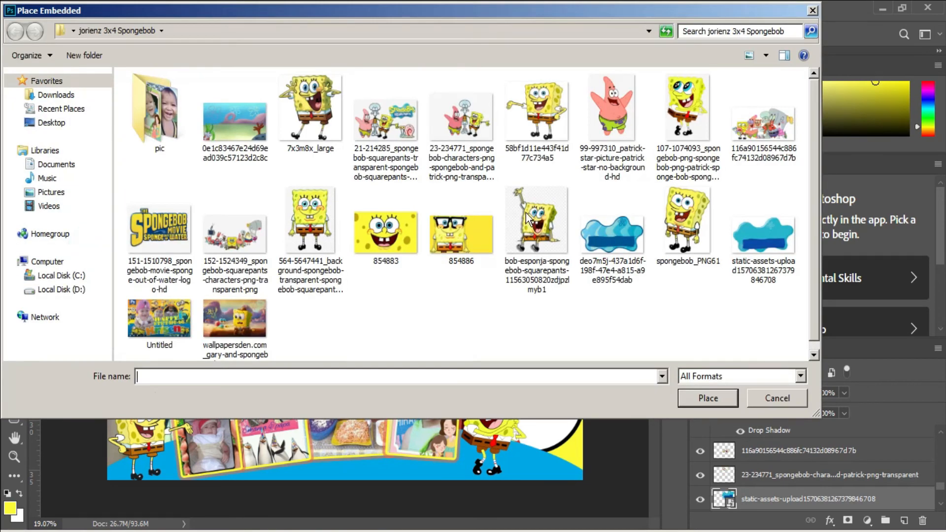
double_click(318, 105)
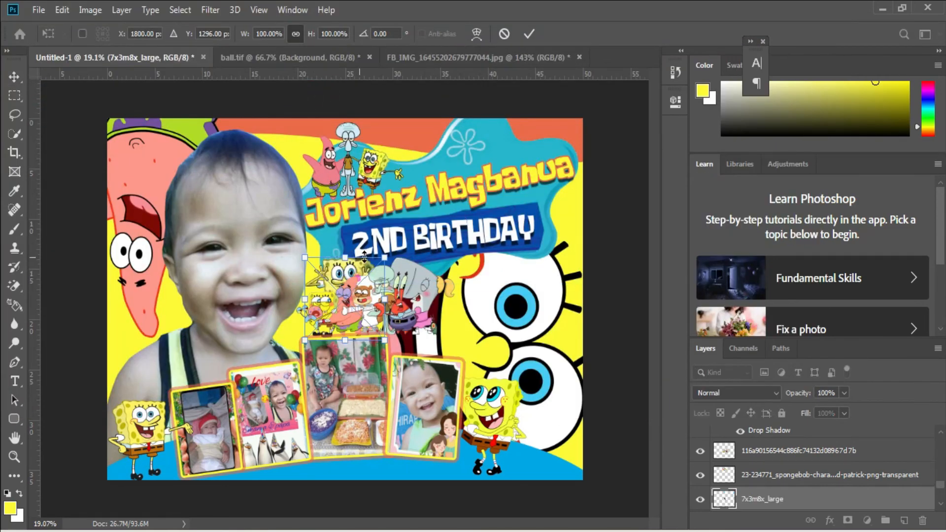
Move the placed SpongeBob to the banner's upper-right area behind the name and scale it down to fit there.
left_click_drag(385, 257, 535, 145)
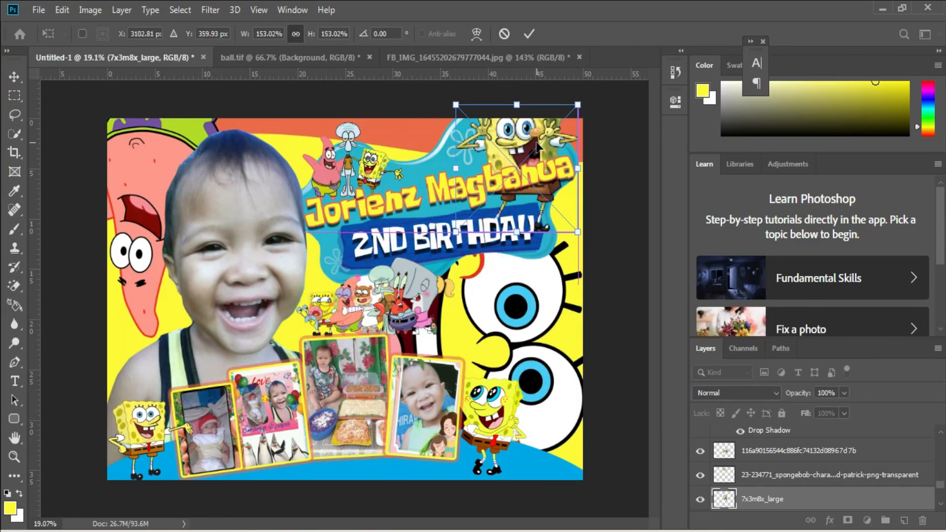
left_click_drag(517, 104, 537, 129)
left_click_drag(576, 212, 555, 201)
key("Return")
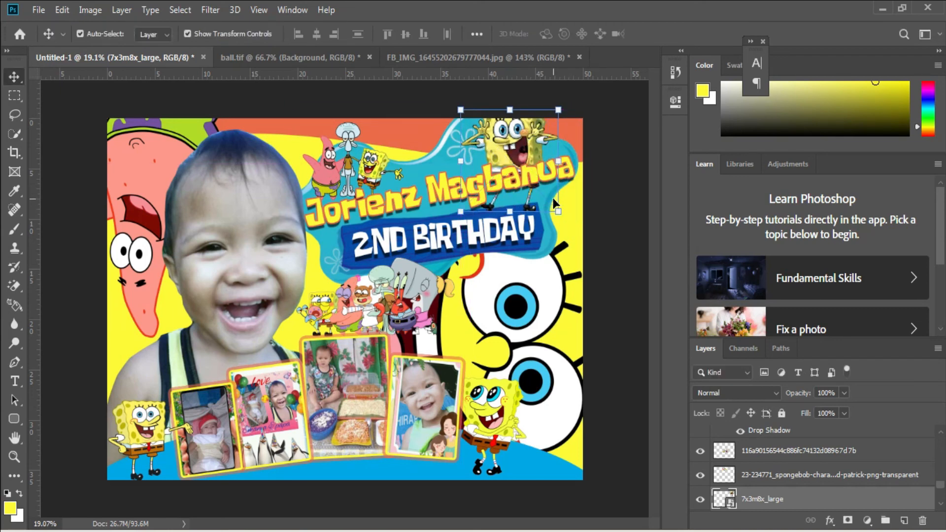
right_click(500, 439)
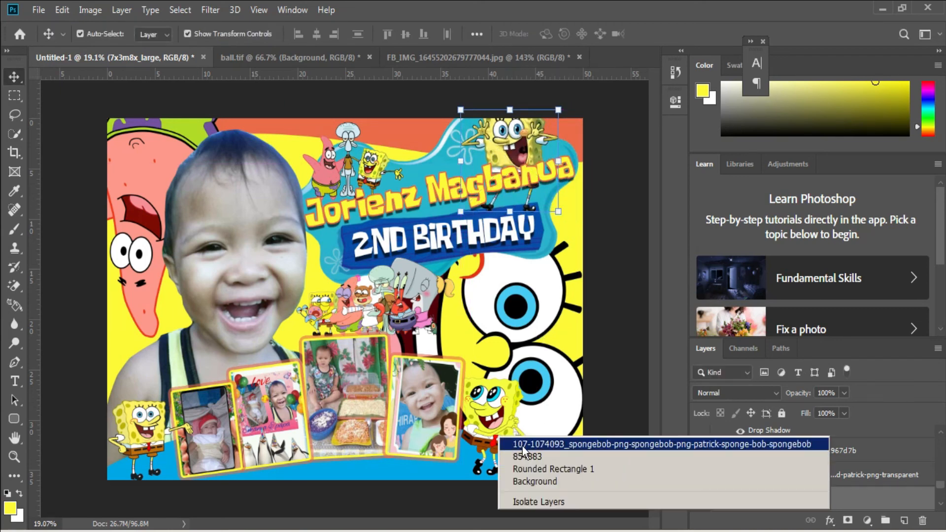
left_click(532, 438)
left_click(38, 11)
left_click(64, 190)
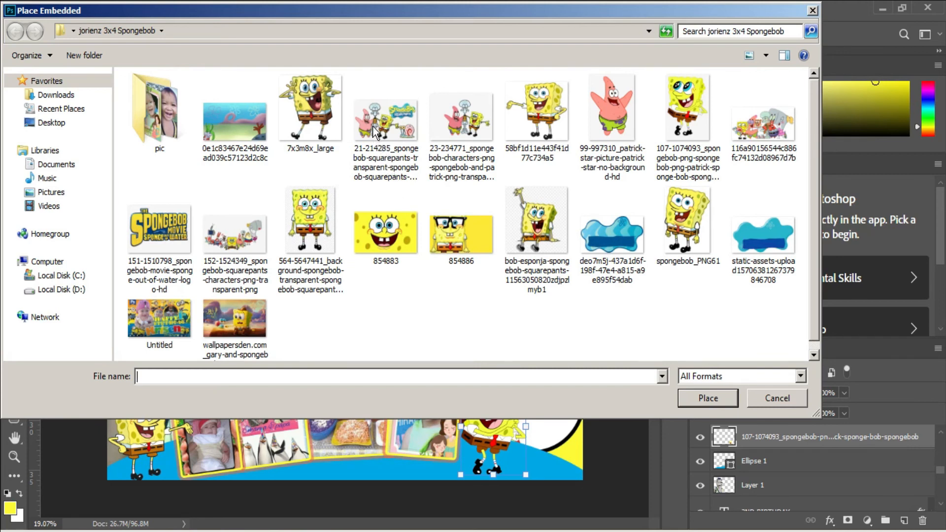
left_click(253, 233)
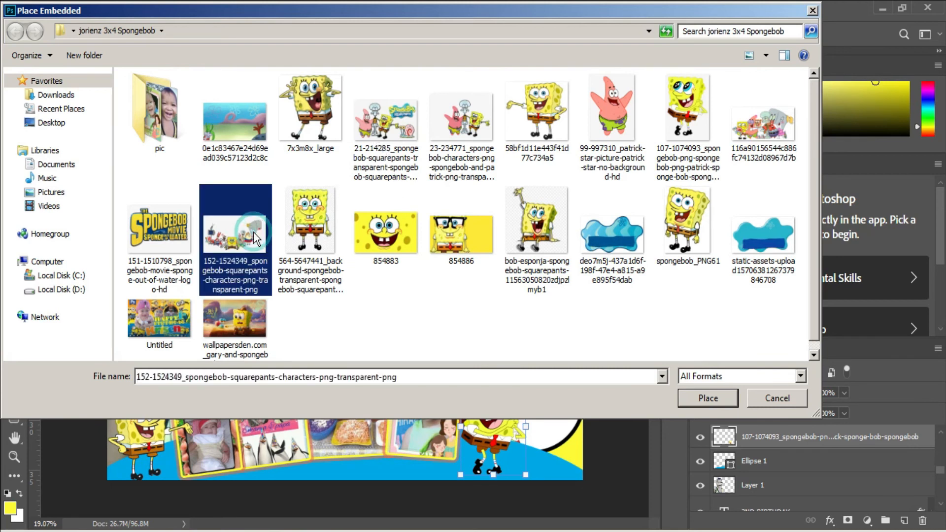
double_click(387, 131)
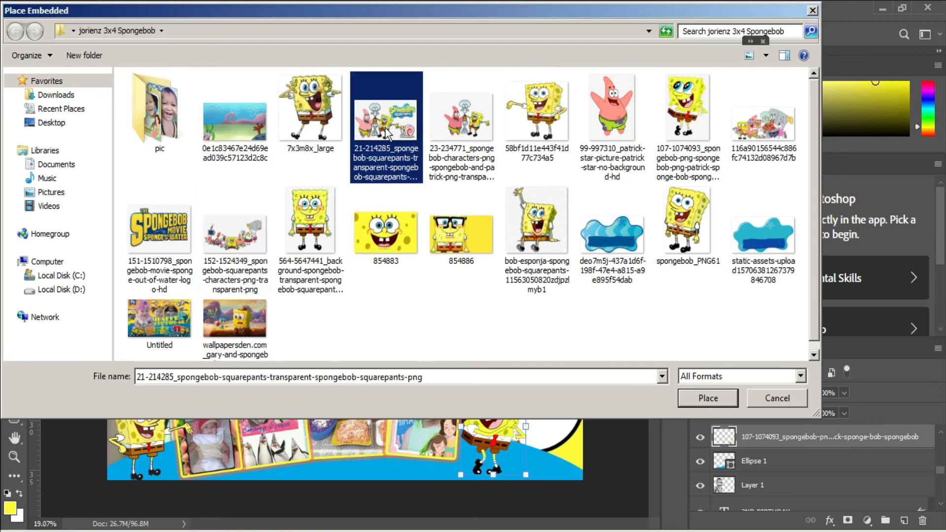
left_click(424, 206)
Place the 99-997310 Patrick Star image above the selected SpongeBob layer, in the design's lower-right corner.
left_click(39, 10)
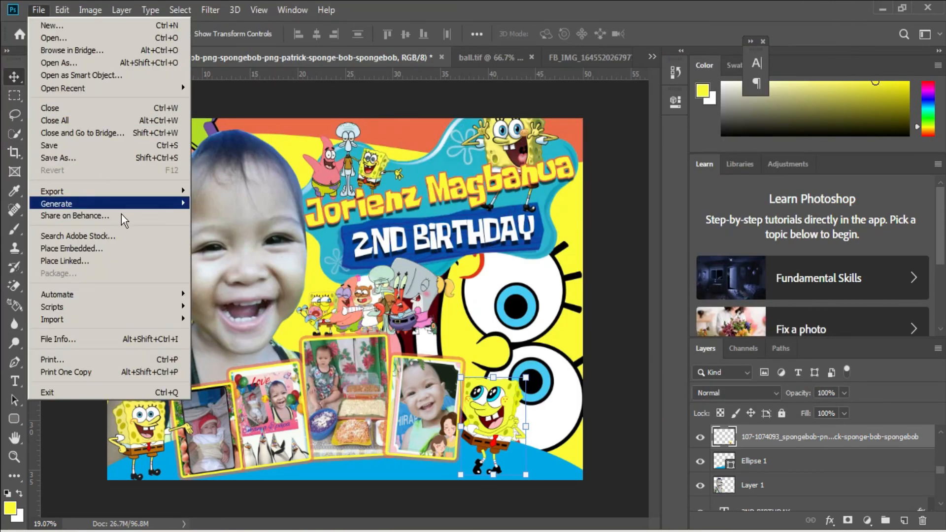
left_click(114, 253)
double_click(611, 112)
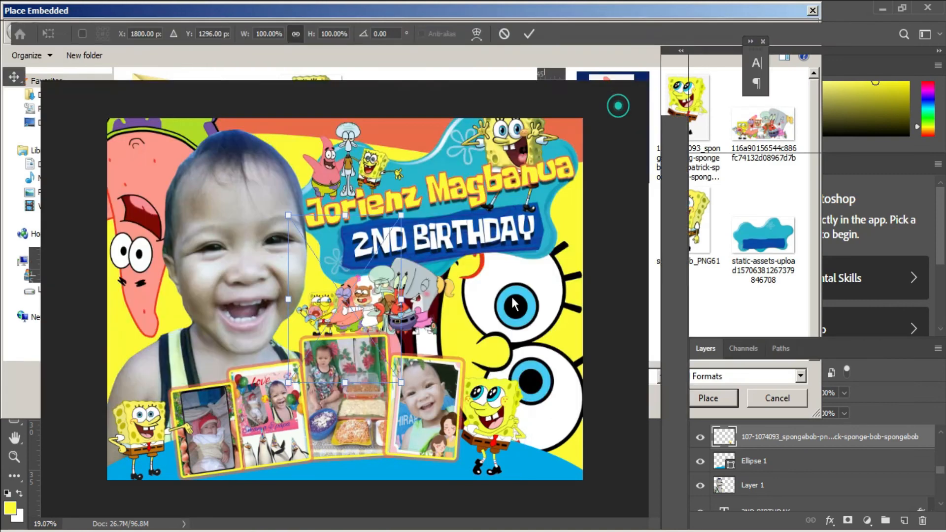
left_click_drag(566, 378, 569, 382)
key("Return")
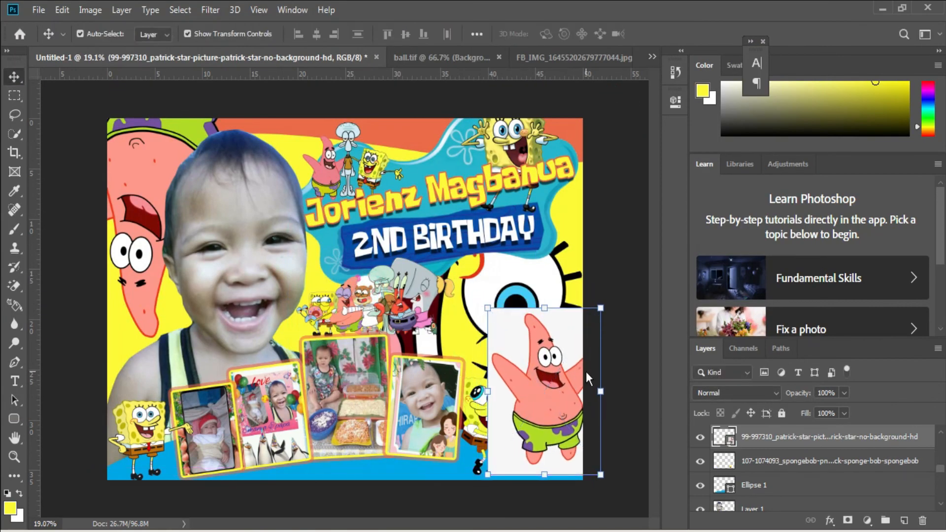
Rasterize the Patrick image and erase the white background on both sides of him with the Magic Eraser.
key("e")
left_click(576, 341)
left_click(449, 217)
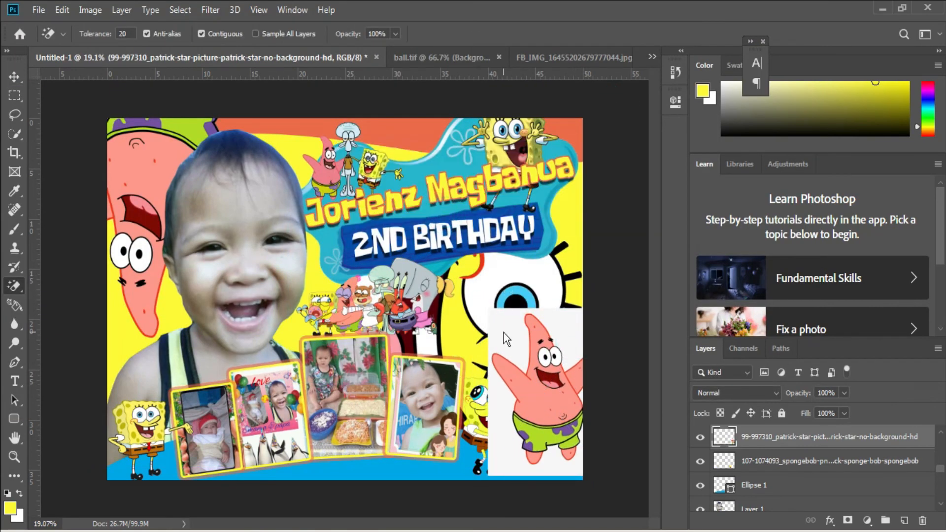
left_click(505, 332)
Flip Patrick horizontally and erase the leftover white strip beside him with the Magic Eraser.
key("ctrl+t")
right_click(544, 385)
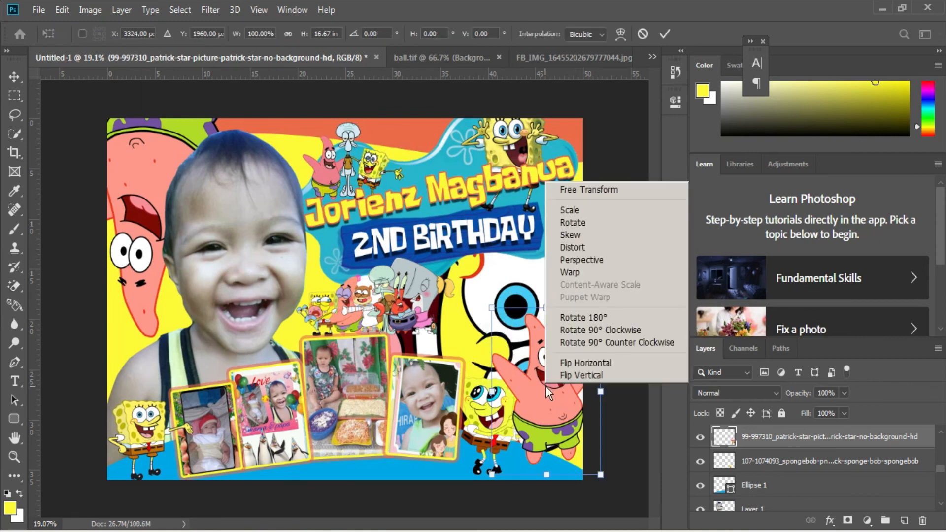
left_click(584, 358)
key("Return")
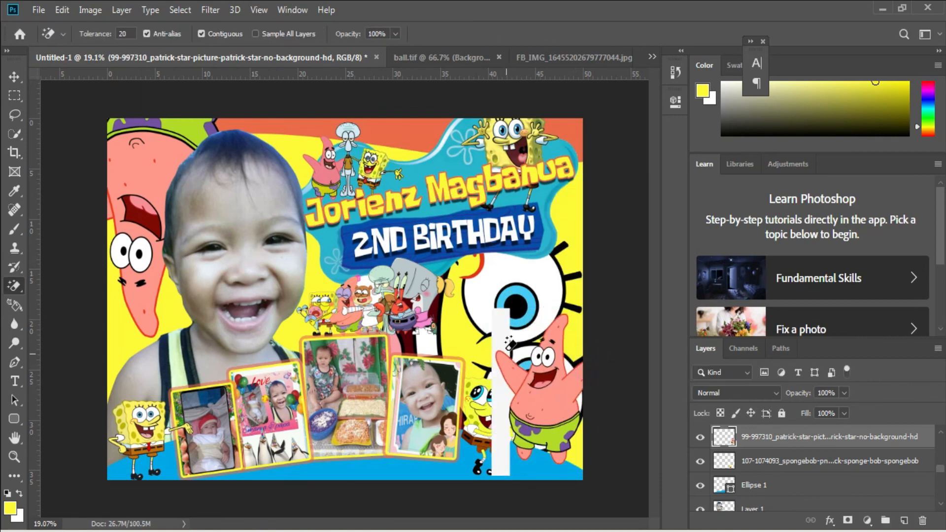
left_click(502, 352)
Move Patrick down to the canvas's lower edge beside SpongeBob and enlarge him to about 106.5%.
key("v")
left_click_drag(561, 422, 562, 433)
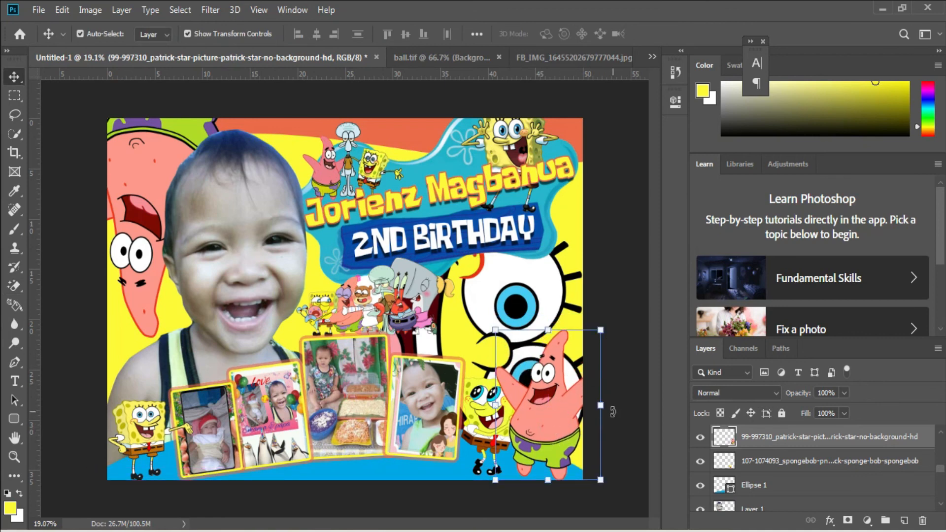
left_click_drag(601, 405, 609, 404)
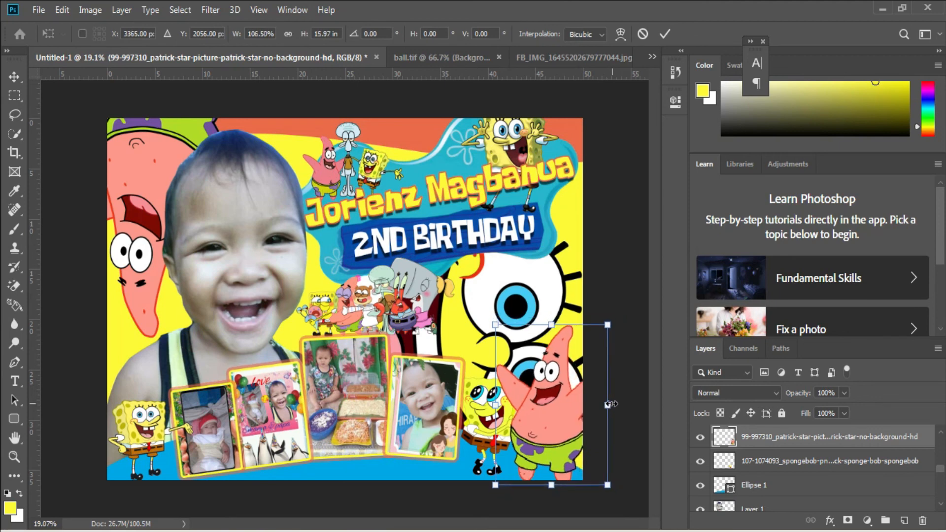
key("Return")
scroll(379, 289, "down", 2)
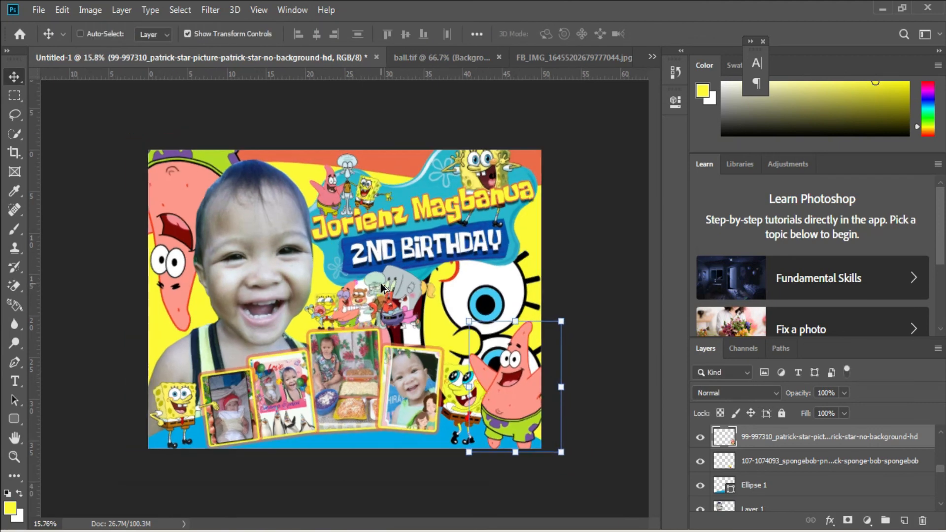
Save the design as a layered TIFF file named "spongebob 3x4", accepting the TIFF options.
left_click(274, 261)
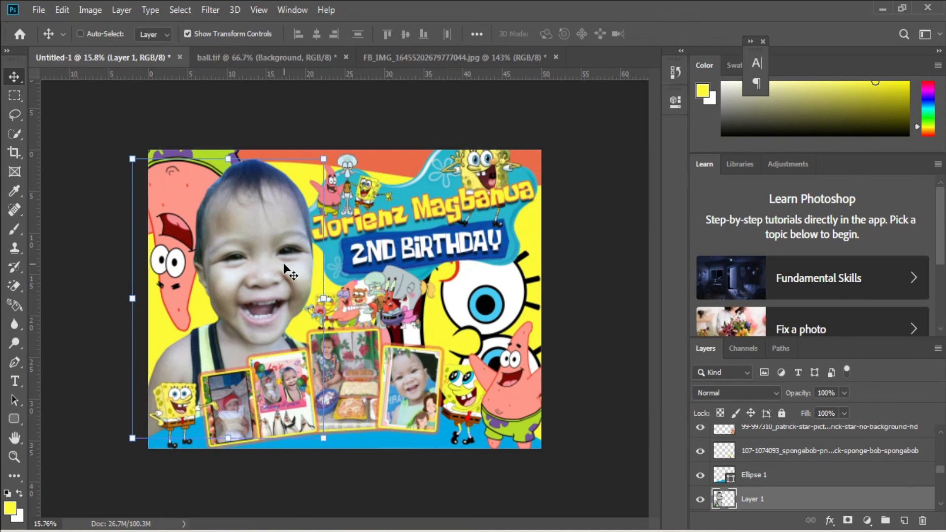
key("ctrl+s")
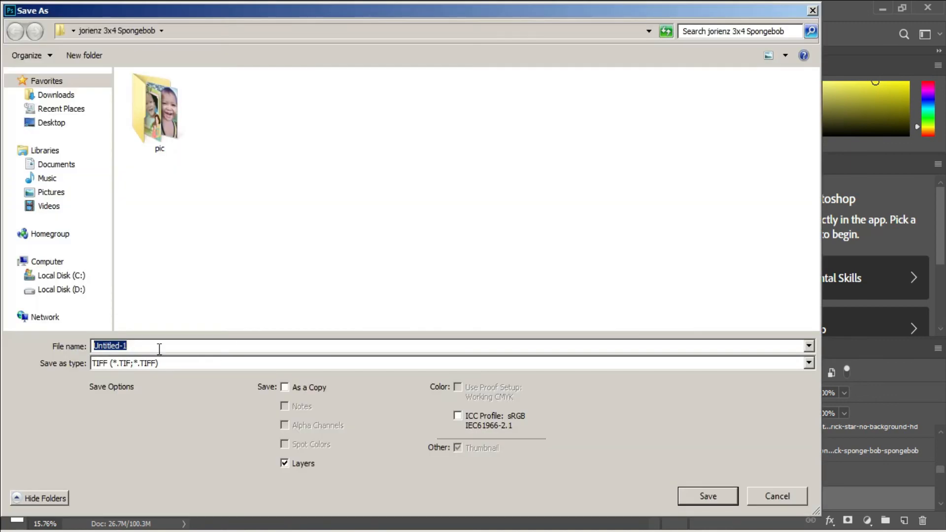
type("sponge")
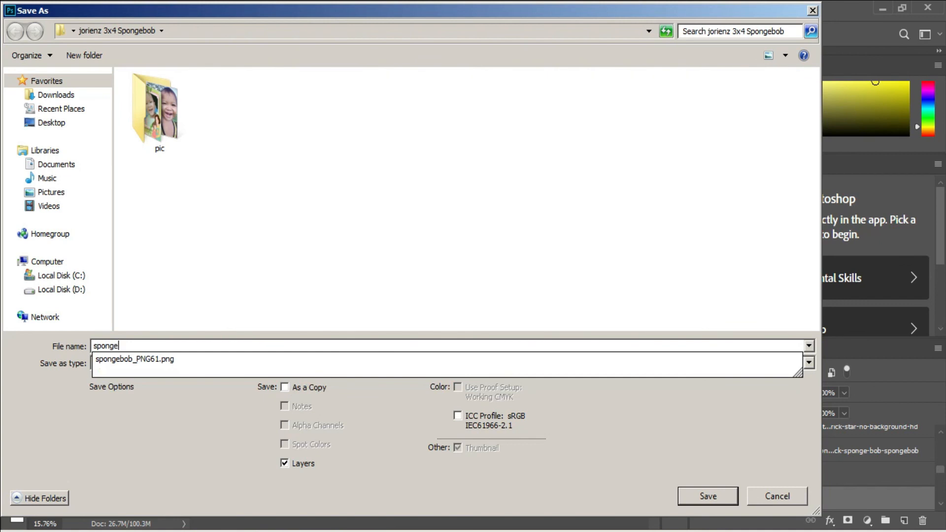
type("bob ")
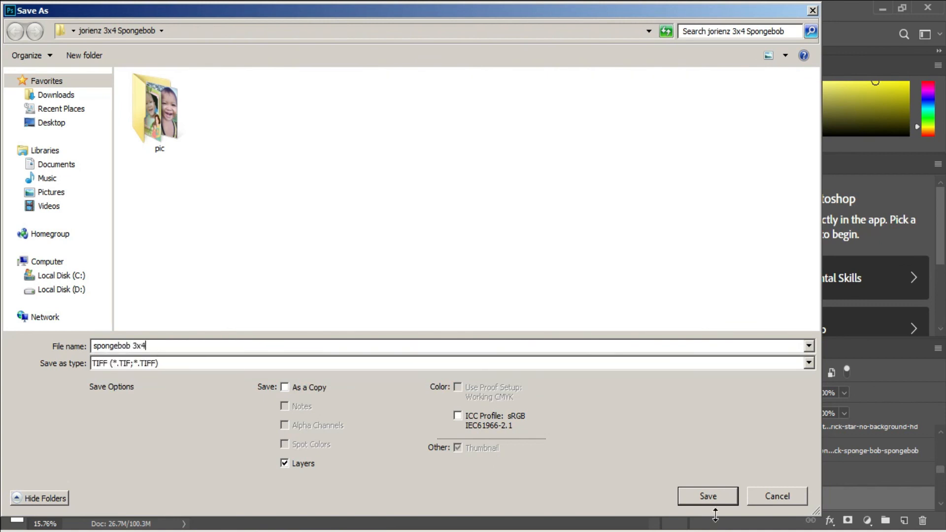
type("3x4")
left_click(710, 496)
left_click(637, 119)
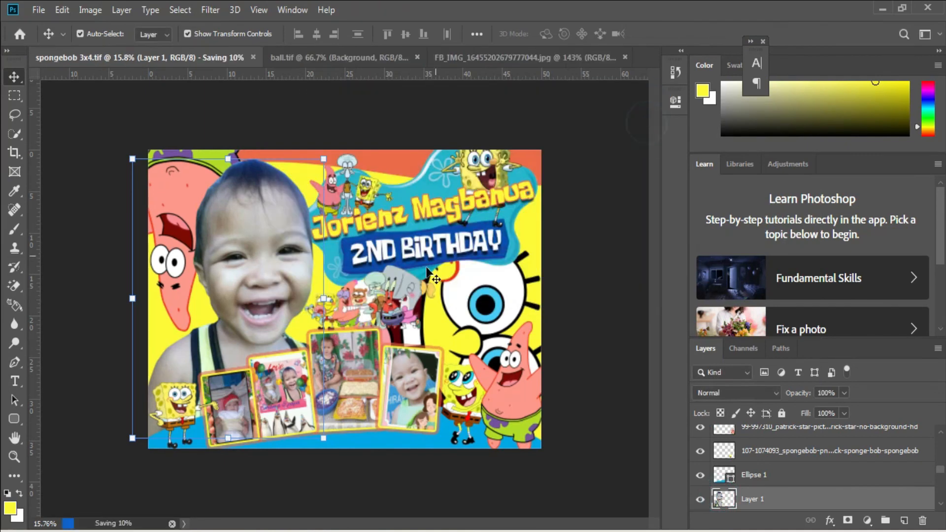
Save a JPEG copy of the design as "spongebob 3x4", accepting the JPEG options.
key("ctrl+shift+s")
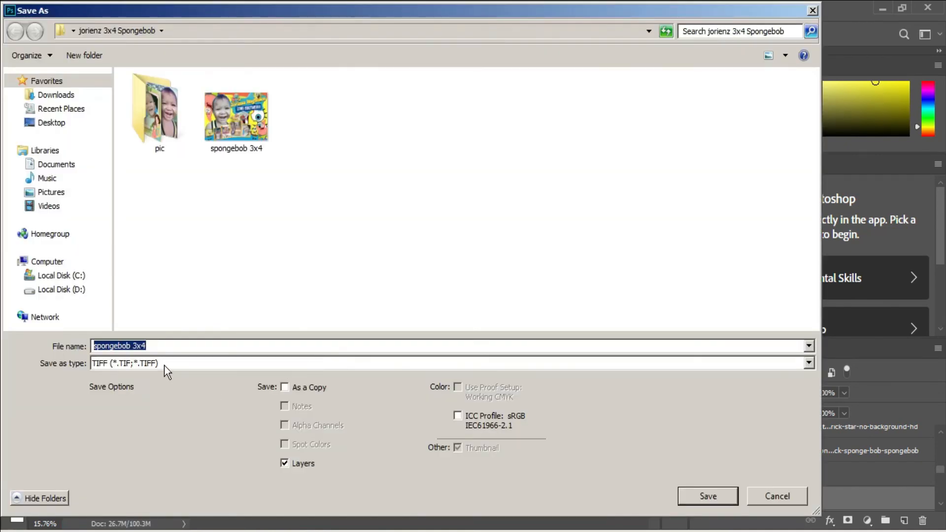
left_click(164, 366)
left_click(169, 234)
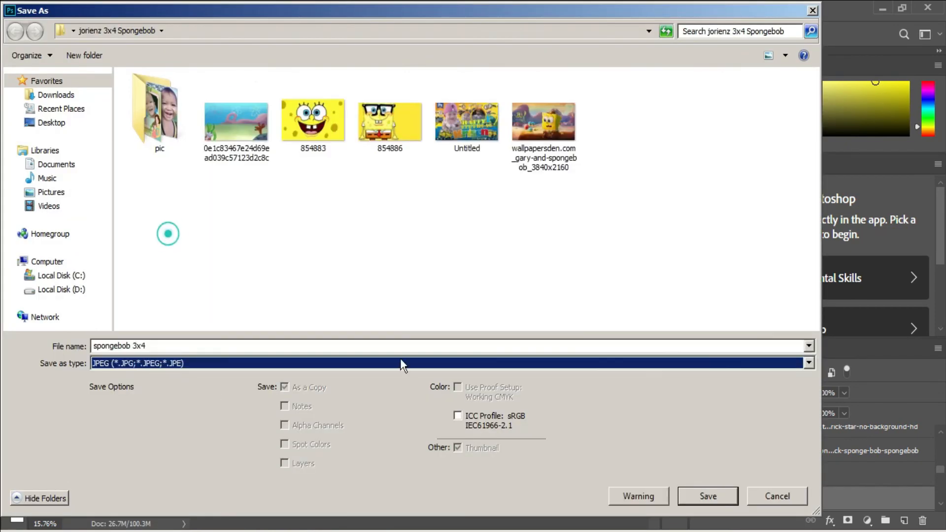
left_click(682, 495)
left_click(548, 123)
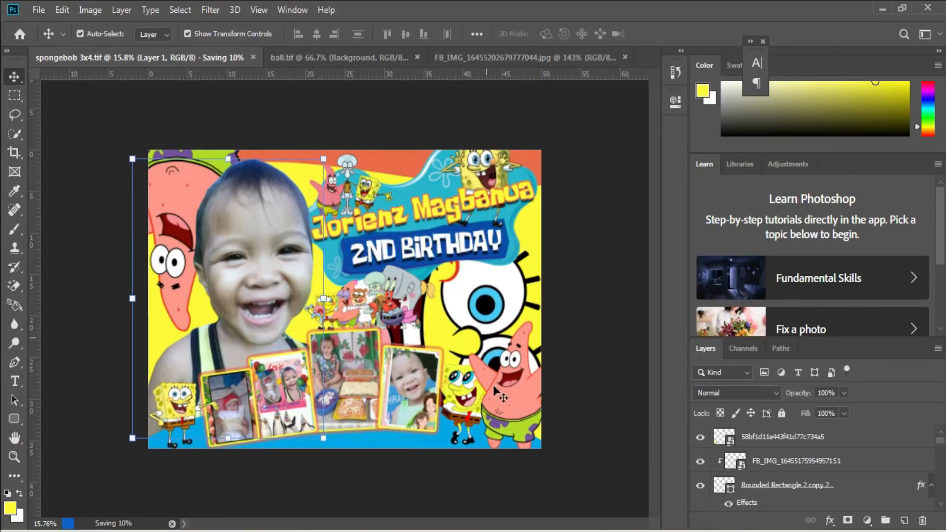